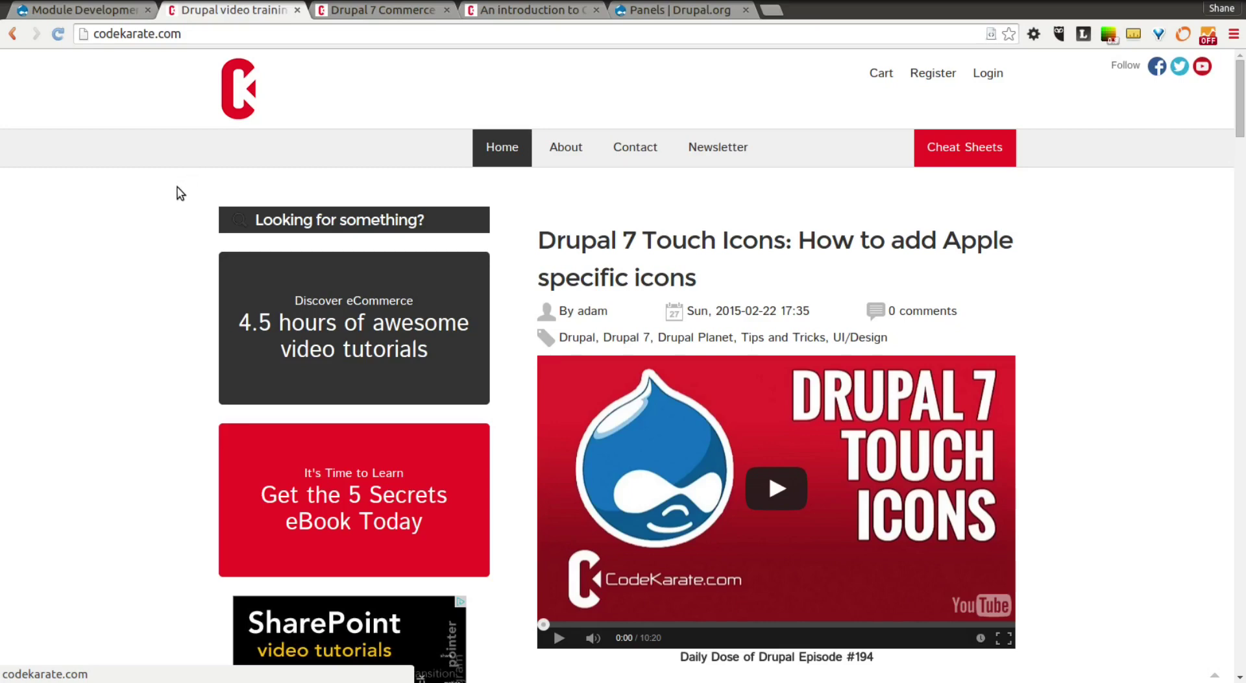
# - Scroll the current CodeKarate page down and back up
pyautogui.scroll(-12, 175, 190)
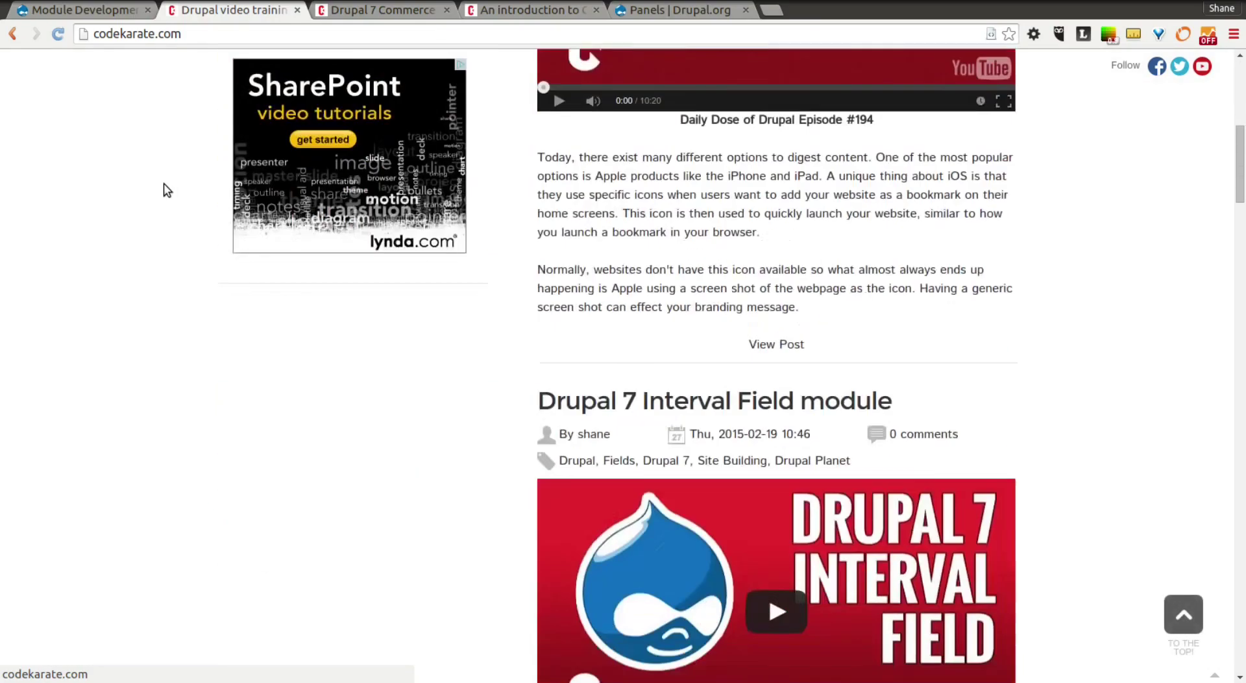
pyautogui.scroll(-14, 168, 189)
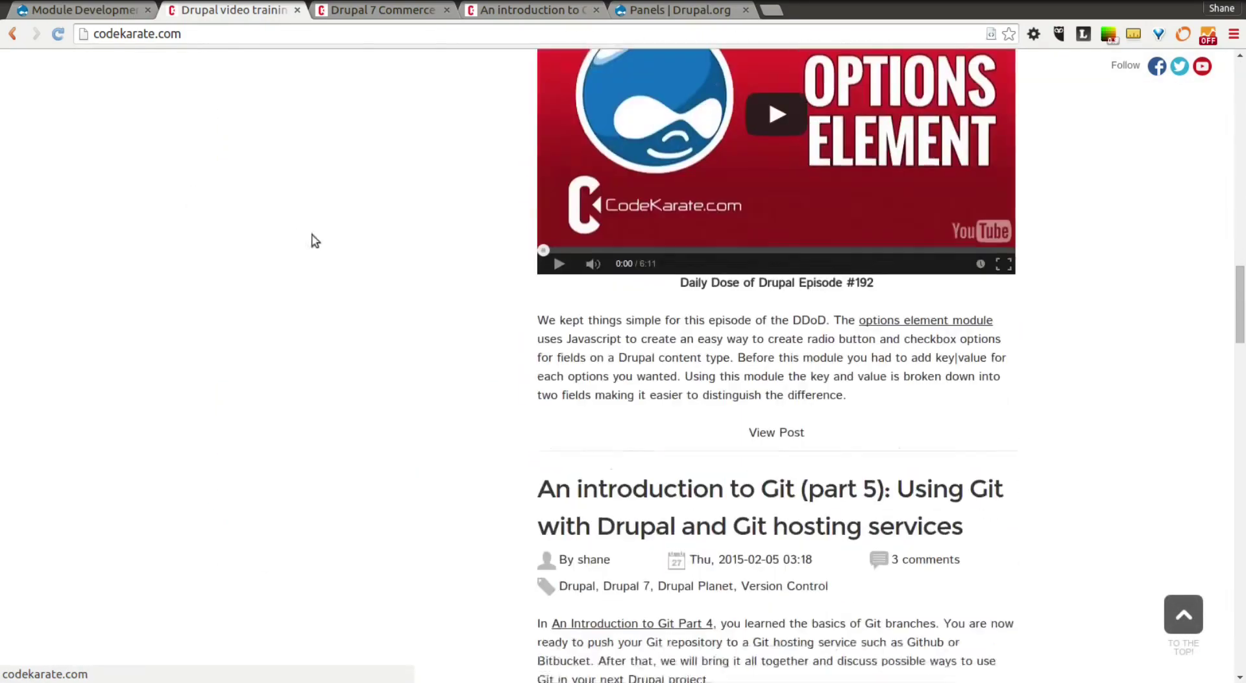
pyautogui.scroll(14, 375, 293)
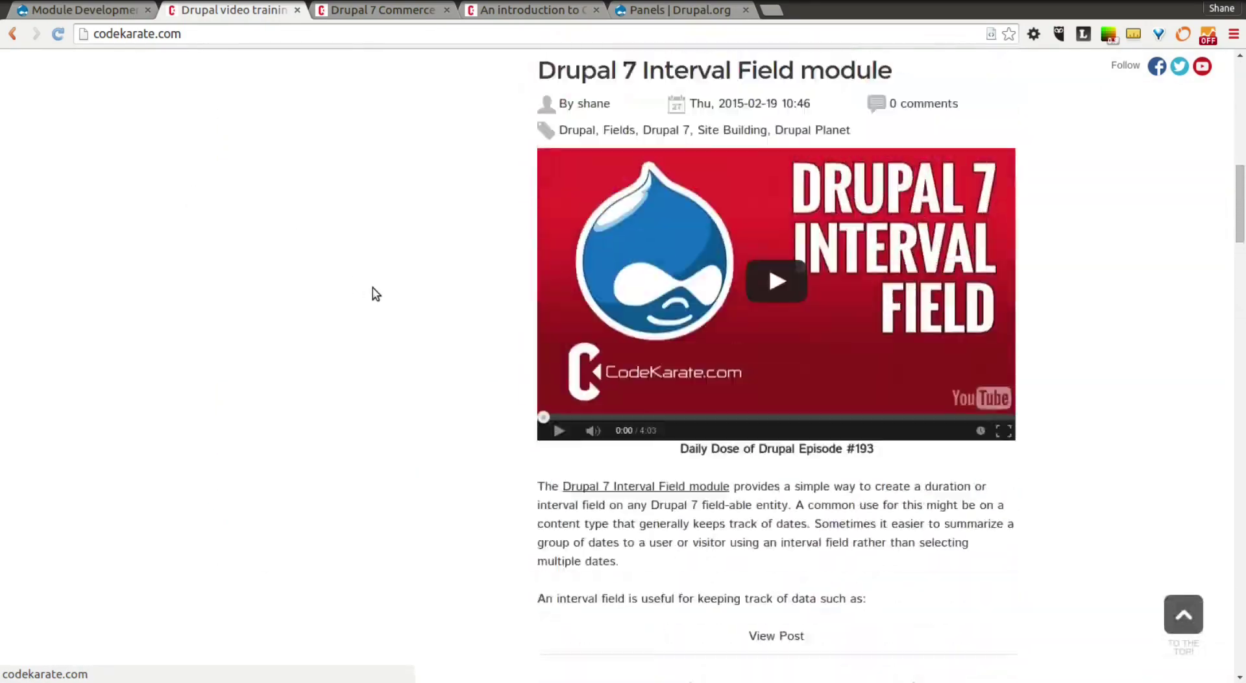
pyautogui.scroll(10, 375, 293)
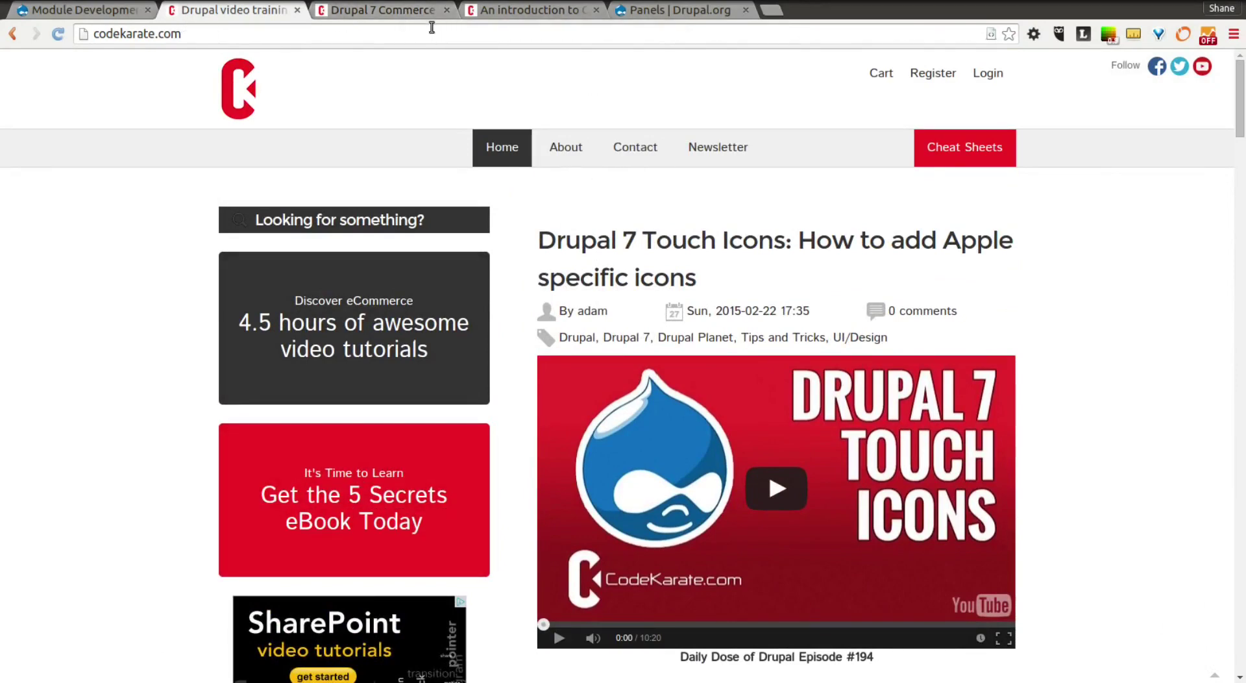
# - Switch to the Drupal 7 Commerce Stripe Module article, scroll it, and highlight then clear some text
pyautogui.click(399, 17)
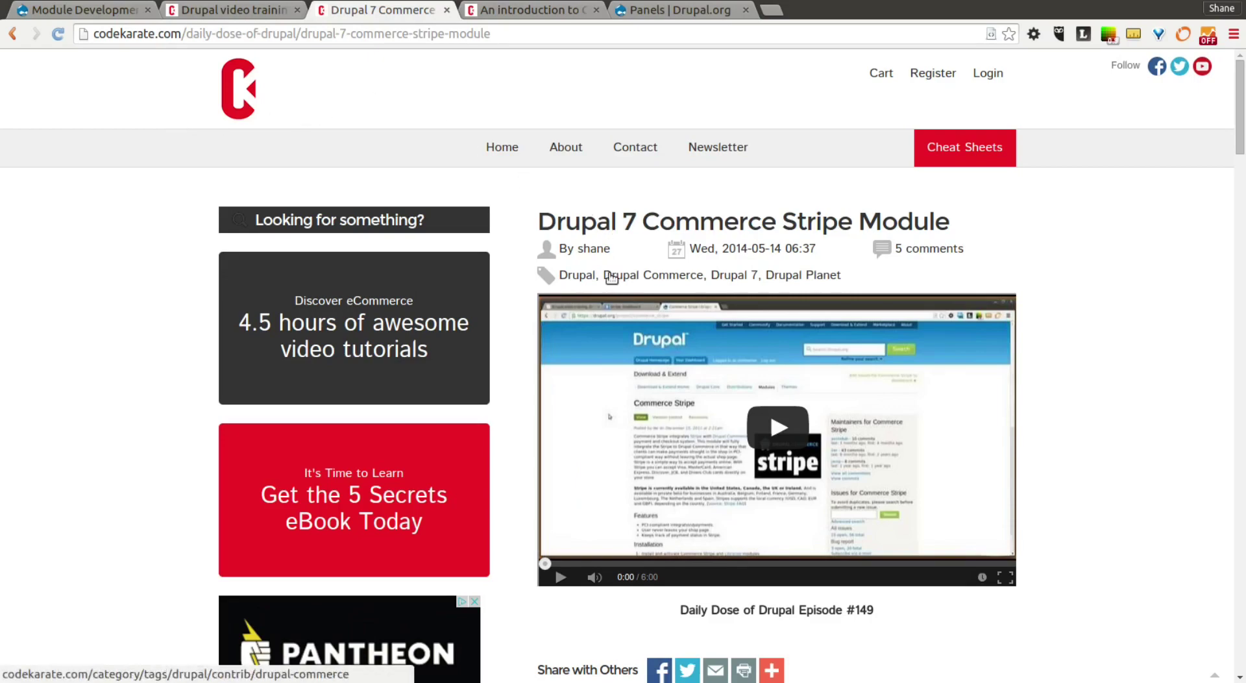
pyautogui.scroll(-12, 1123, 305)
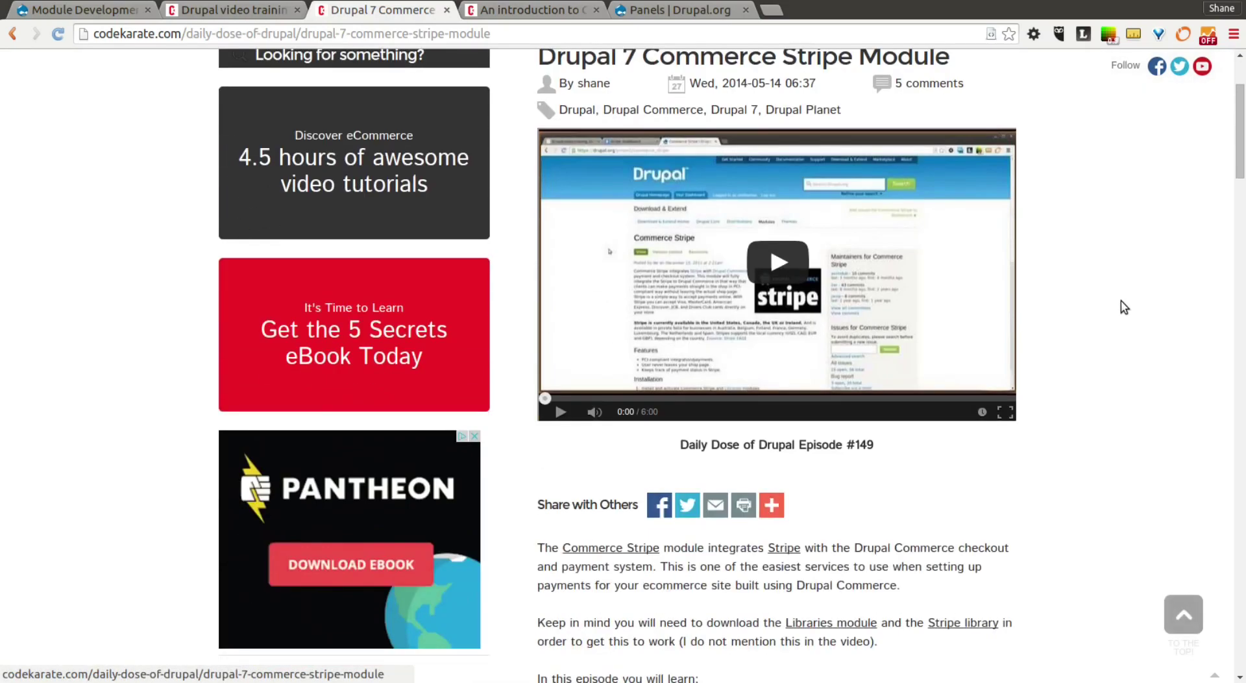
pyautogui.scroll(2, 1124, 306)
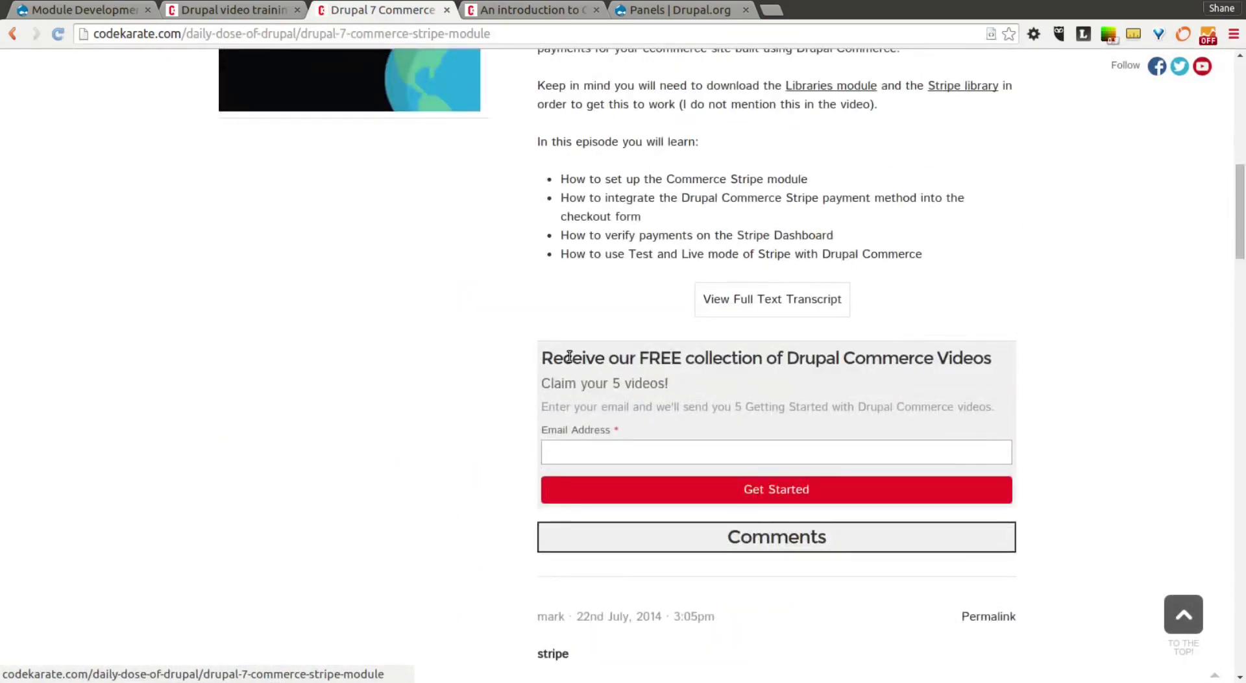
pyautogui.moveTo(538, 357); pyautogui.dragTo(1055, 428)
pyautogui.click(860, 446)
# - Switch to the 'An introduction to Git (part 5)' article and scroll through it with the scrollbar
pyautogui.click(497, 13)
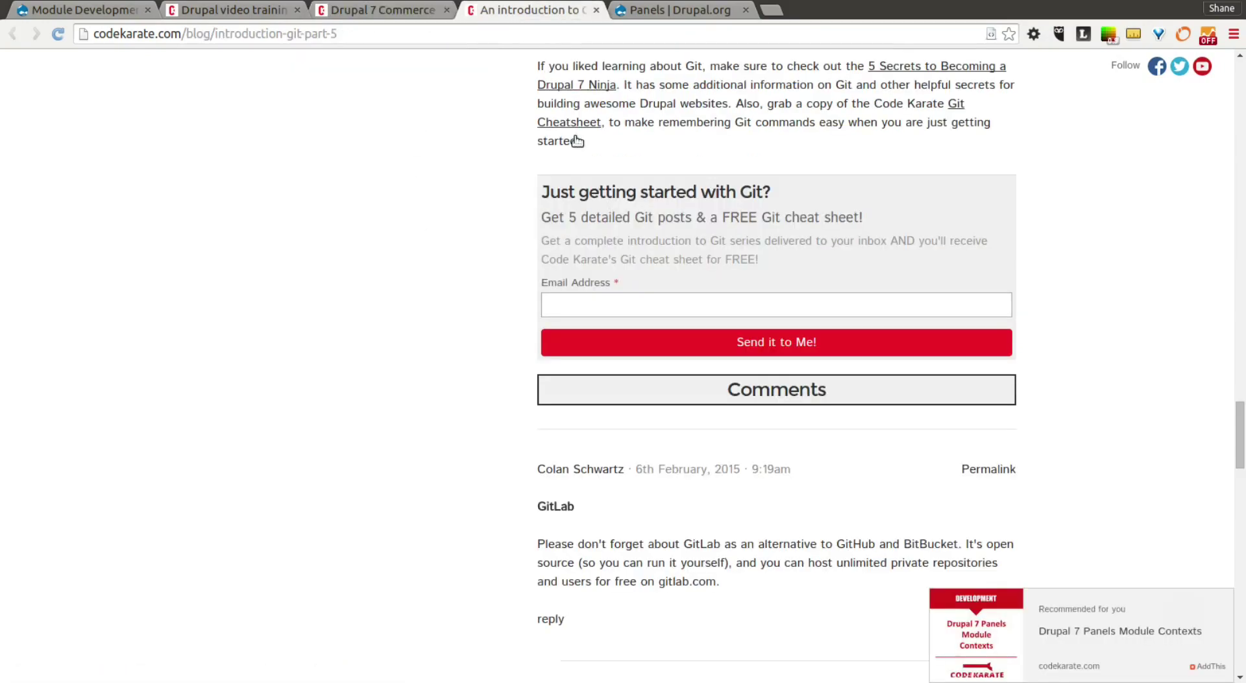
pyautogui.scroll(8, 577, 160)
pyautogui.scroll(-4, 907, 184)
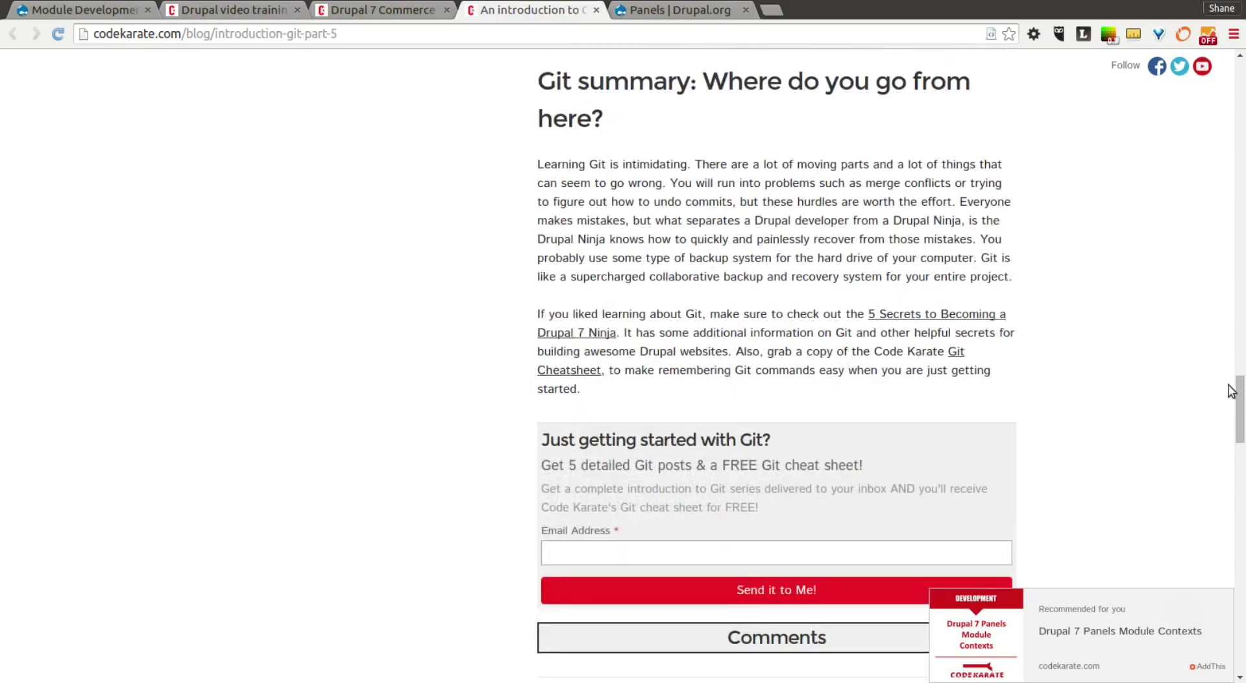
pyautogui.moveTo(1231, 390); pyautogui.dragTo(1232, 74)
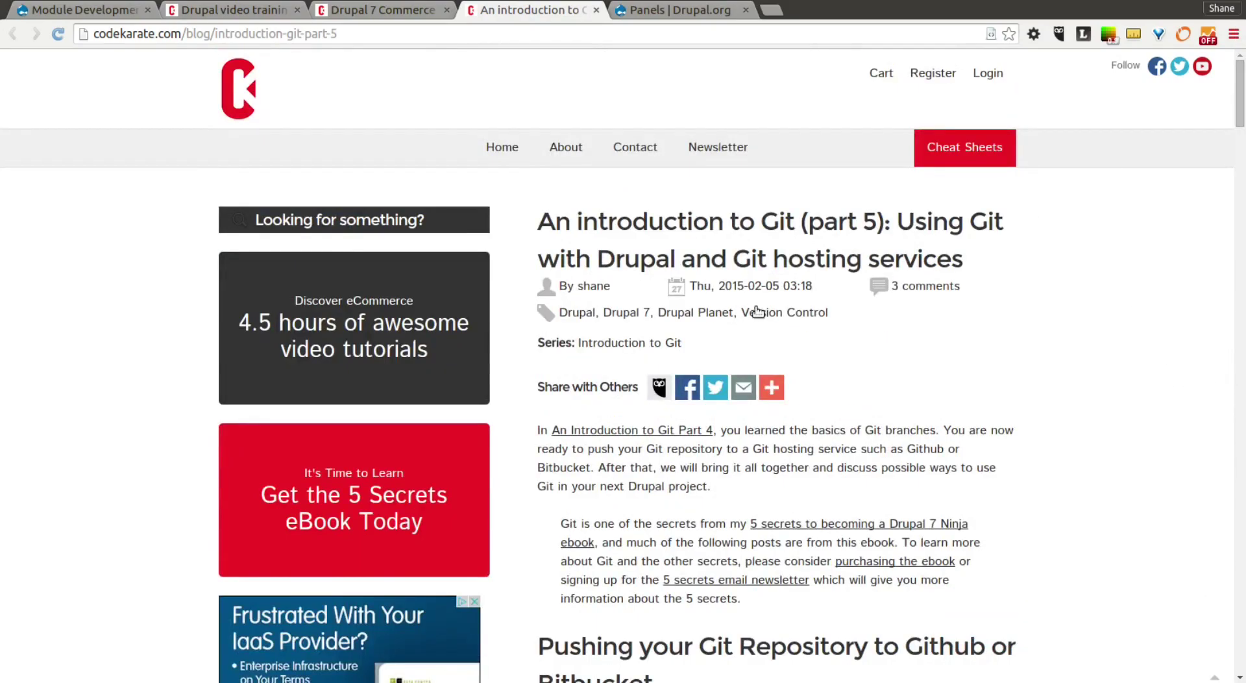
pyautogui.moveTo(1234, 125); pyautogui.dragTo(1240, 462)
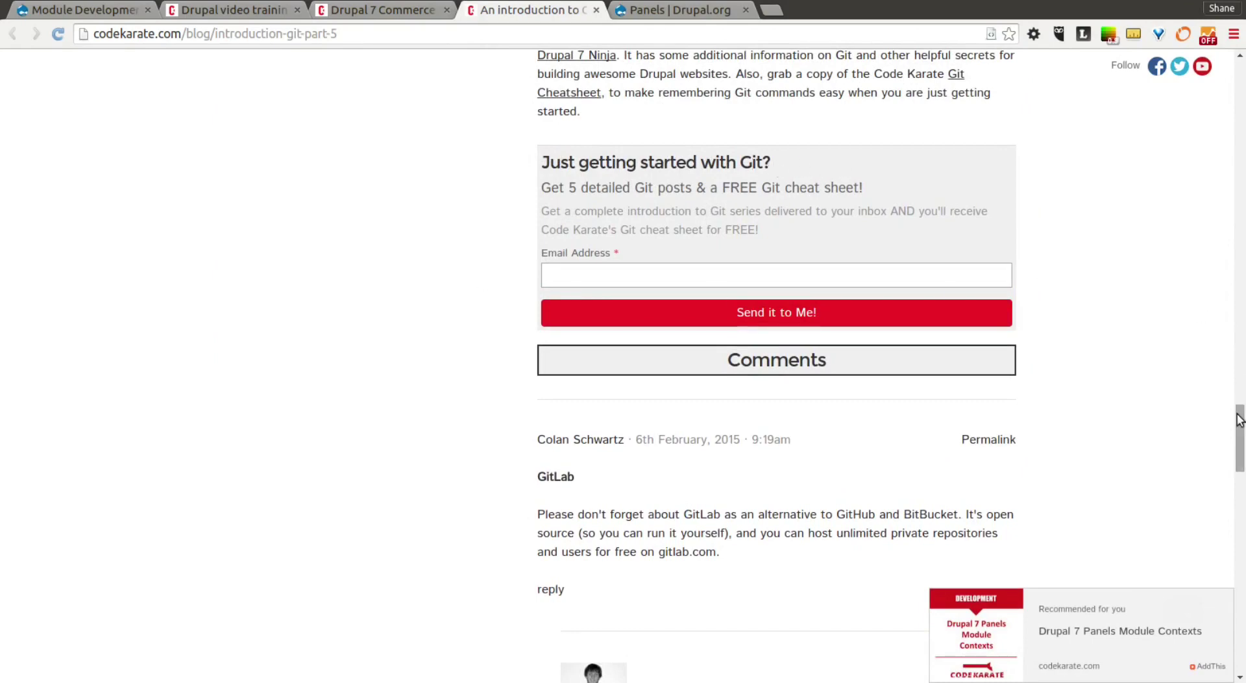
pyautogui.moveTo(1240, 418); pyautogui.dragTo(1240, 72)
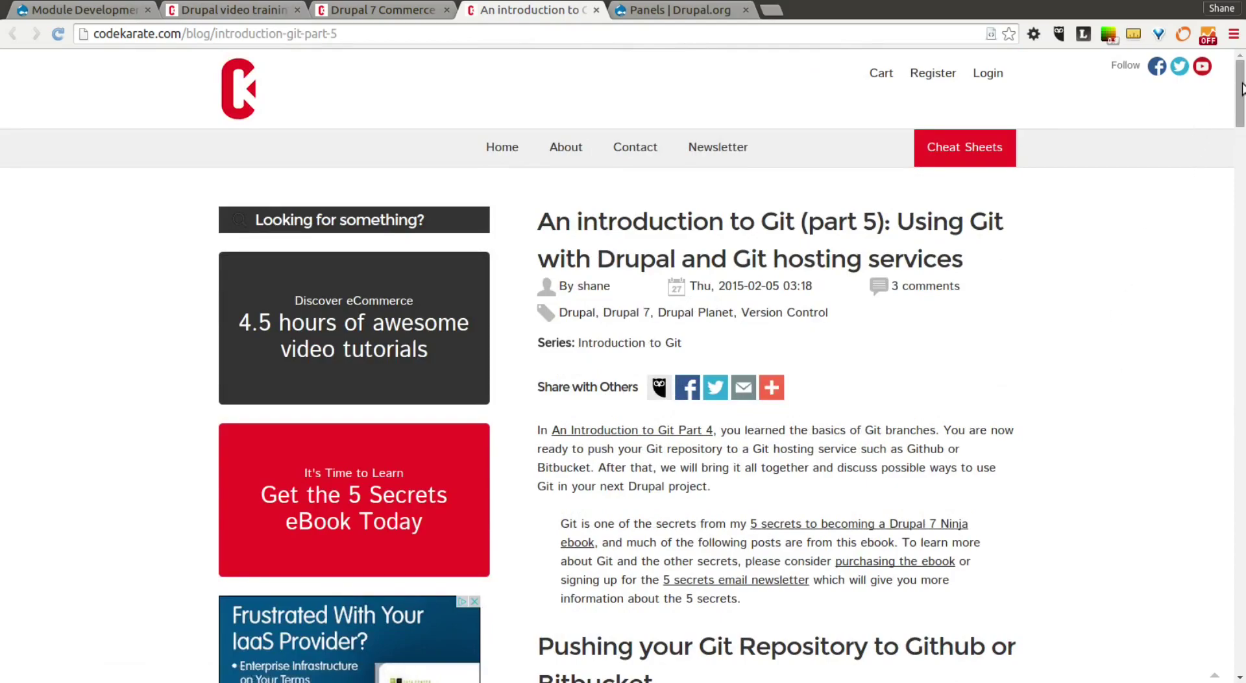
pyautogui.moveTo(1238, 95); pyautogui.dragTo(1233, 437)
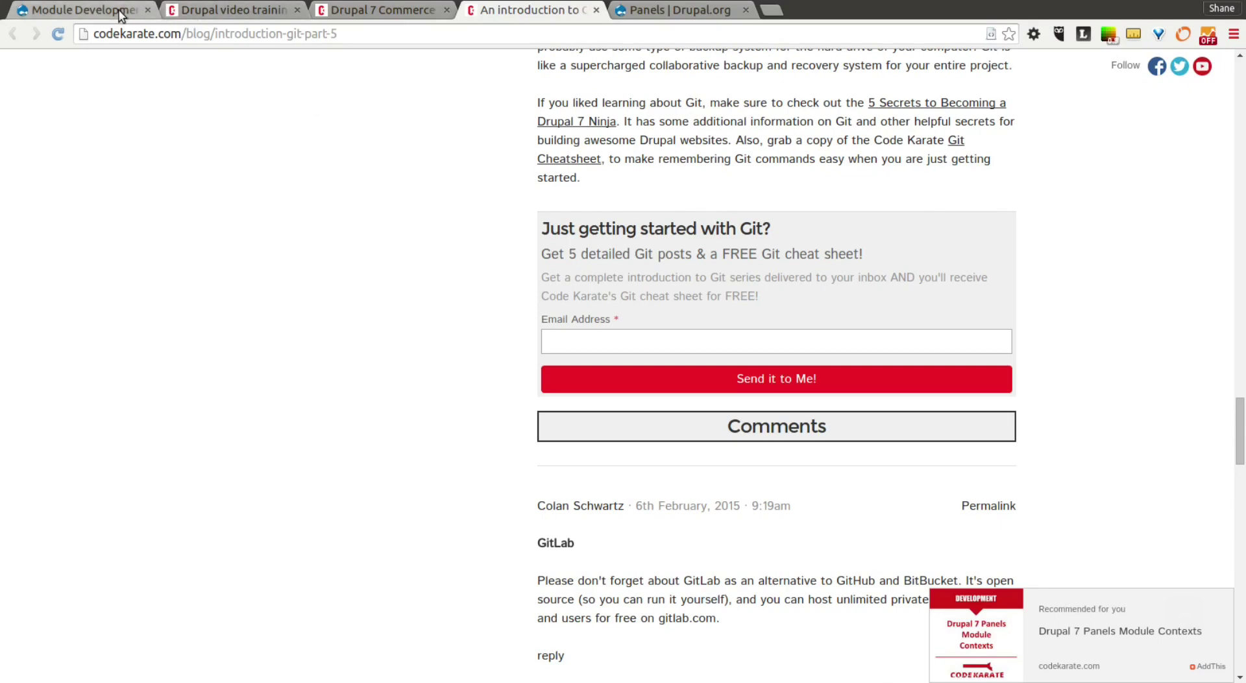
# - Look over the Panels project page on Drupal.org, then return to the CodeKarate home page
pyautogui.click(683, 9)
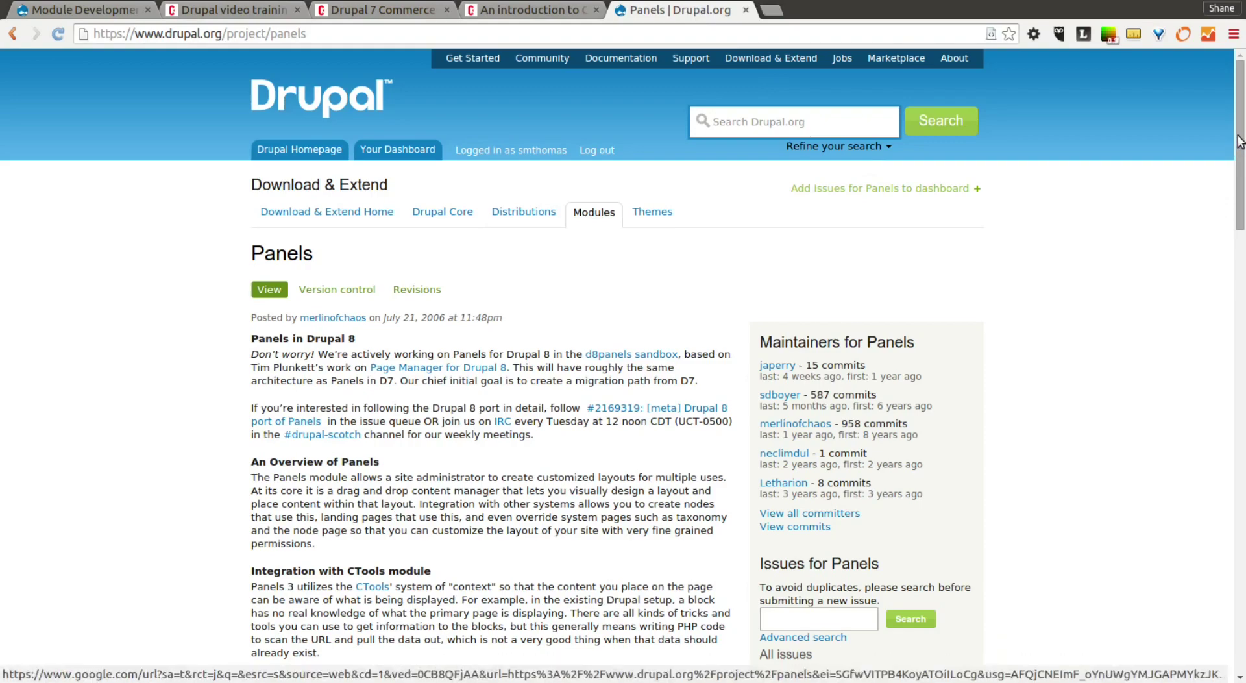
pyautogui.moveTo(1240, 142)
pyautogui.mouseDown()
pyautogui.moveTo(1240, 224)
pyautogui.moveTo(1240, 140)
pyautogui.mouseUp()
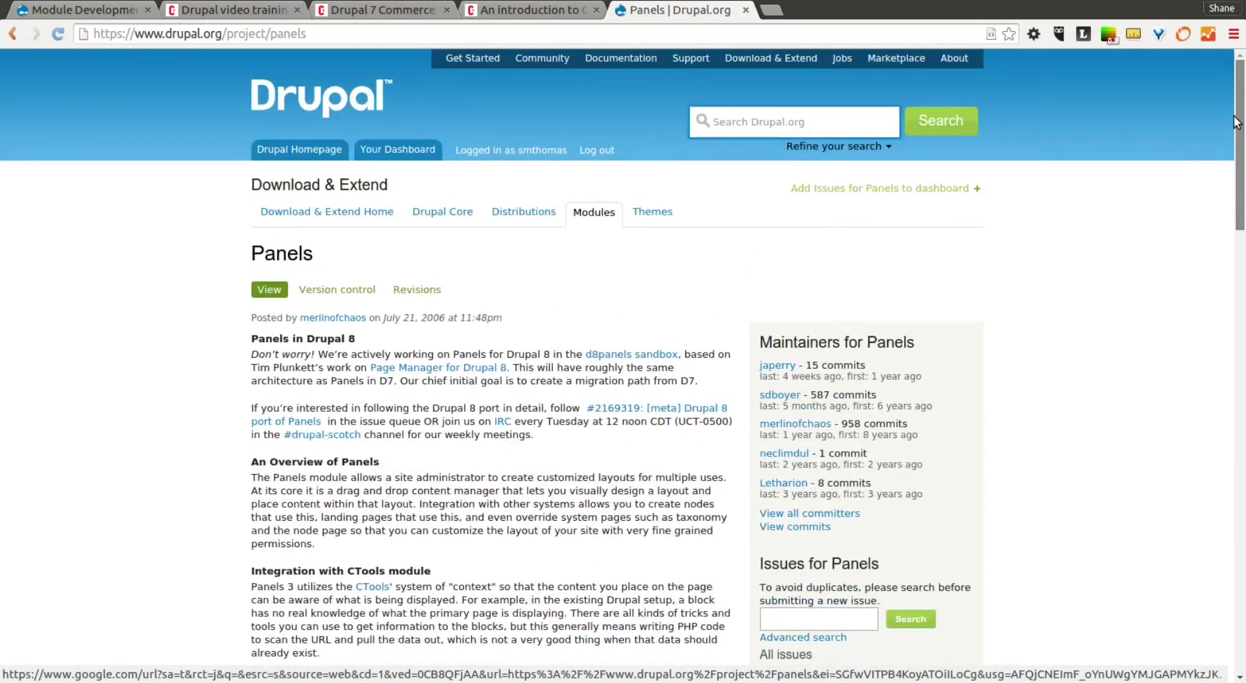
pyautogui.click(213, 14)
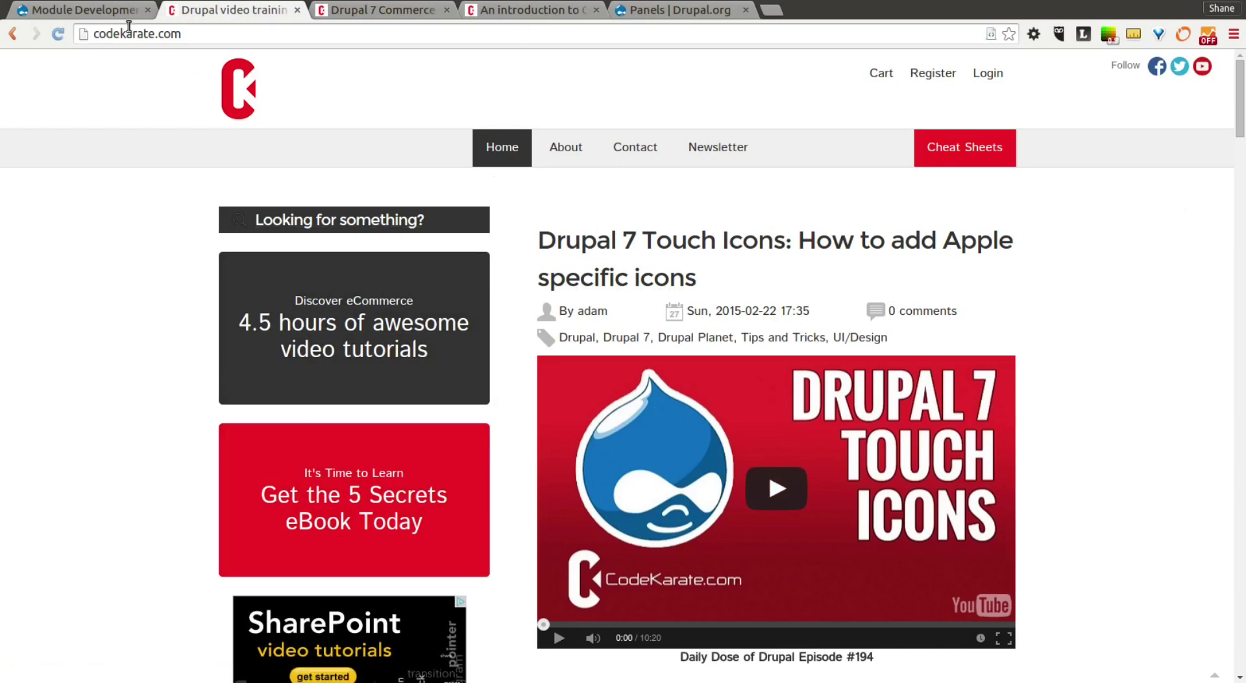
# - On the Module Development site, view the Modules list filtered to 'panels' with Mini panels enabled
pyautogui.click(124, 12)
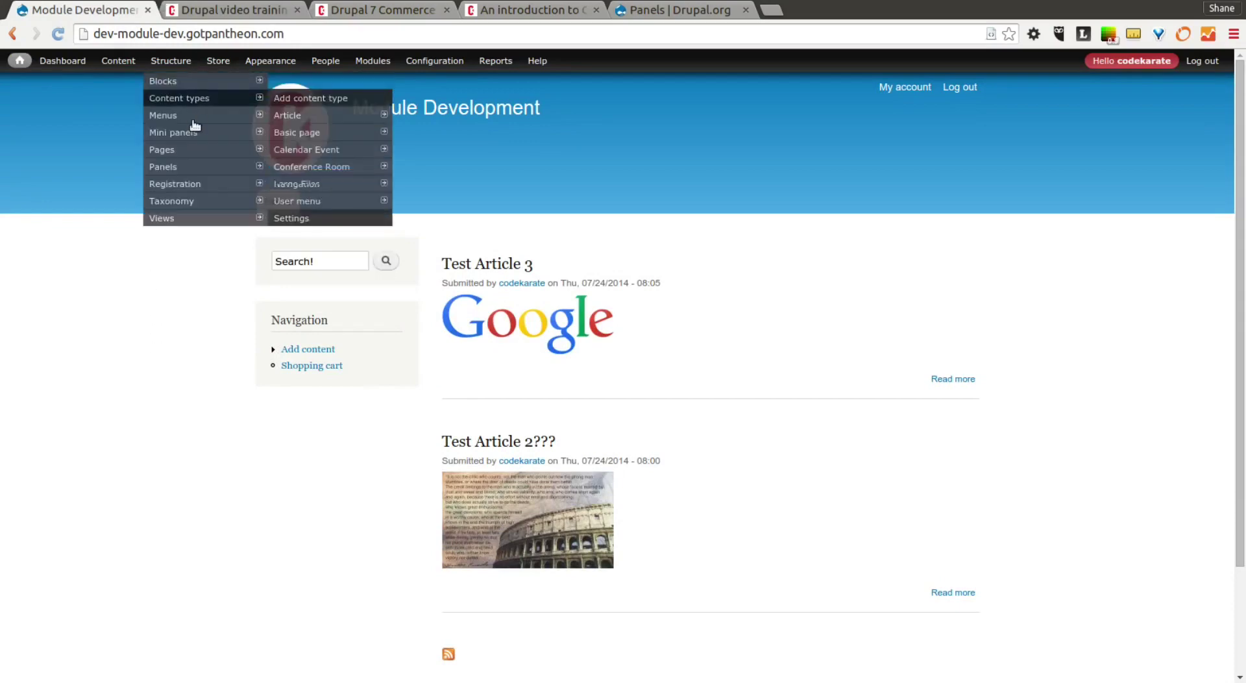
pyautogui.click(371, 60)
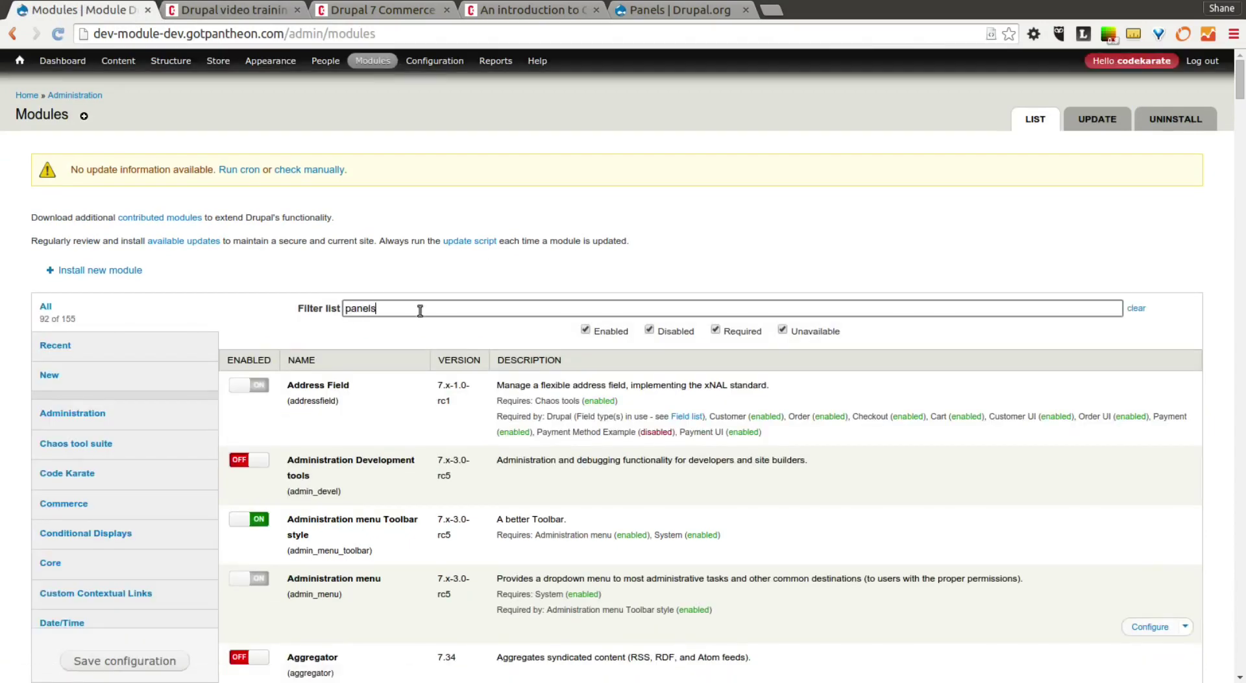
pyautogui.scroll(-4, 428, 344)
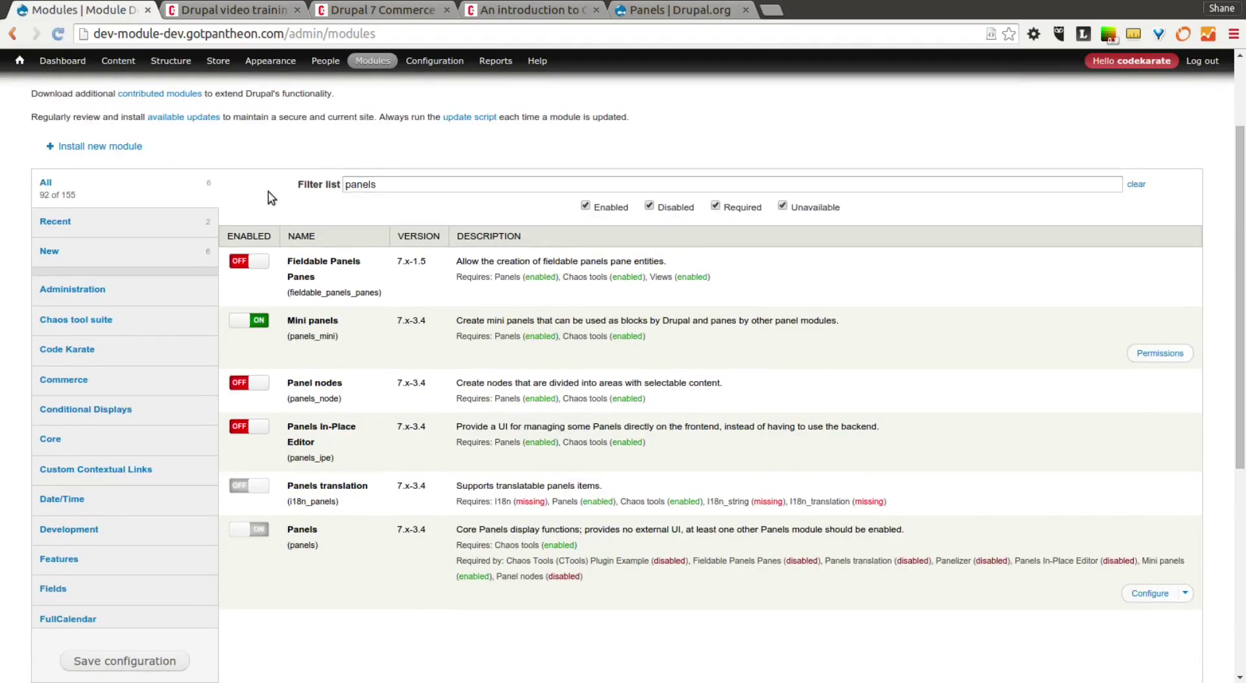
pyautogui.scroll(4, 267, 192)
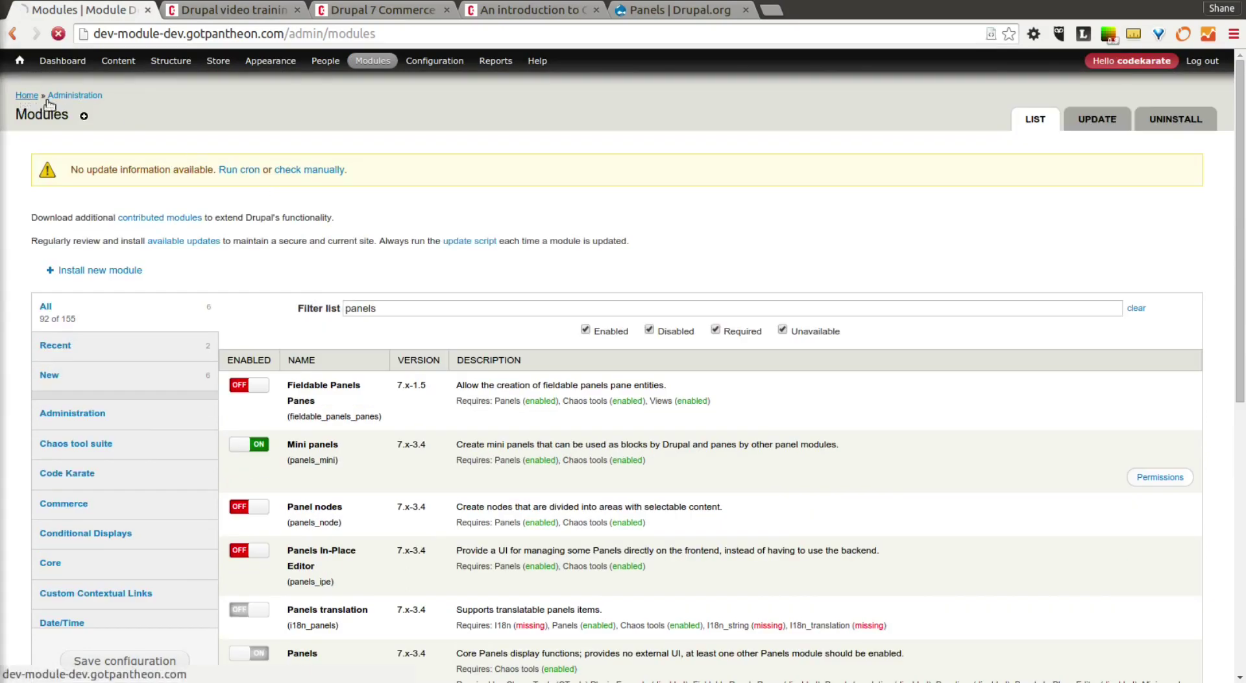
# - From the front page, read through Test Article 3 and come back
pyautogui.click(24, 98)
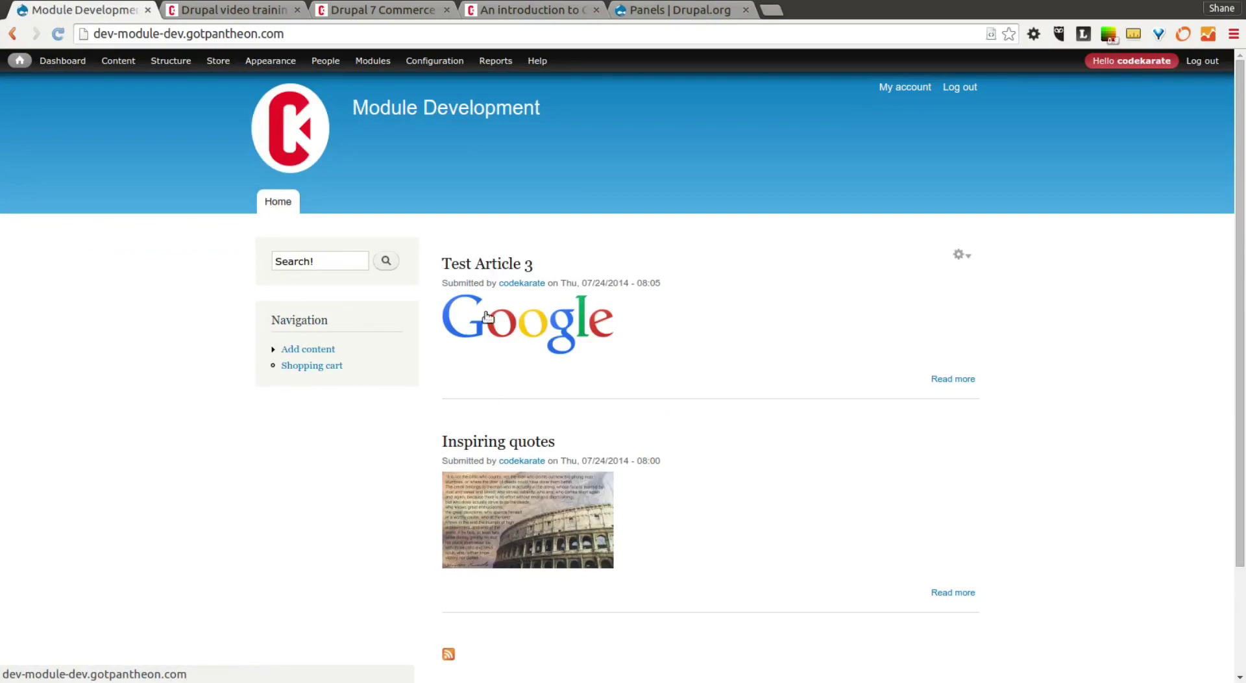
pyautogui.click(485, 273)
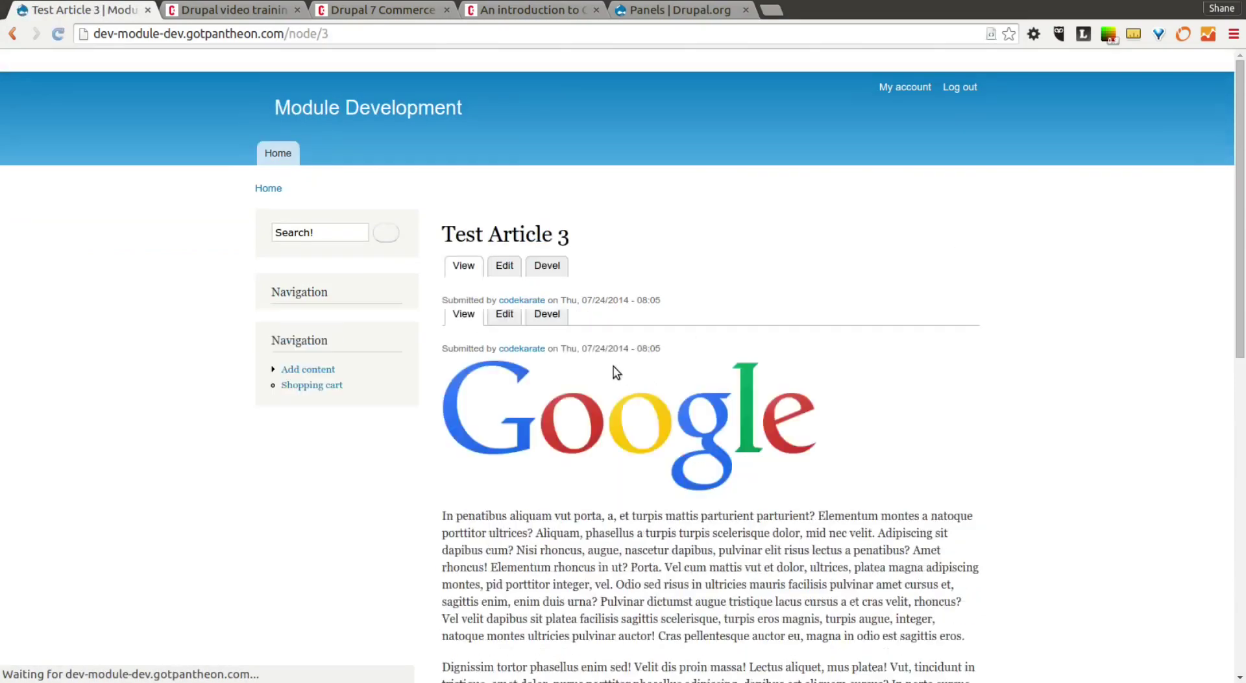
pyautogui.scroll(-3, 657, 434)
pyautogui.scroll(-2, 657, 434)
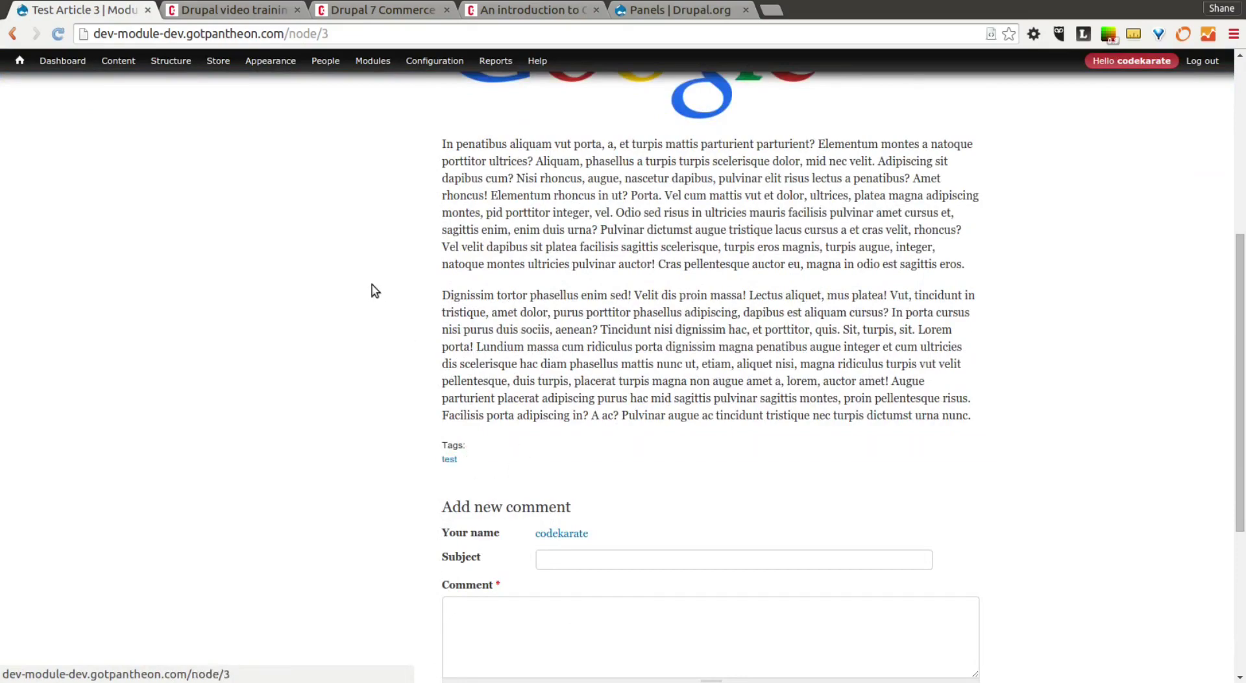
pyautogui.scroll(3, 373, 286)
pyautogui.hotkey('alt', 'Left')
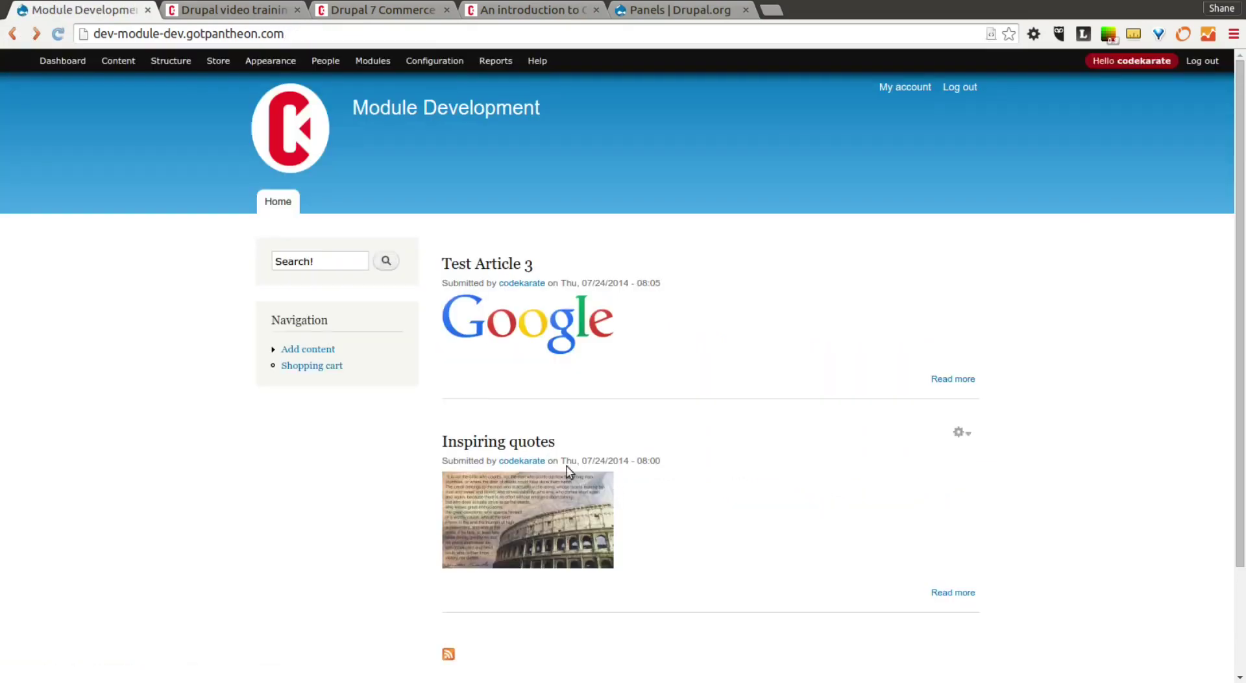
# - Read through the Inspiring quotes article, then return to the front page to inspect the teasers
pyautogui.click(538, 442)
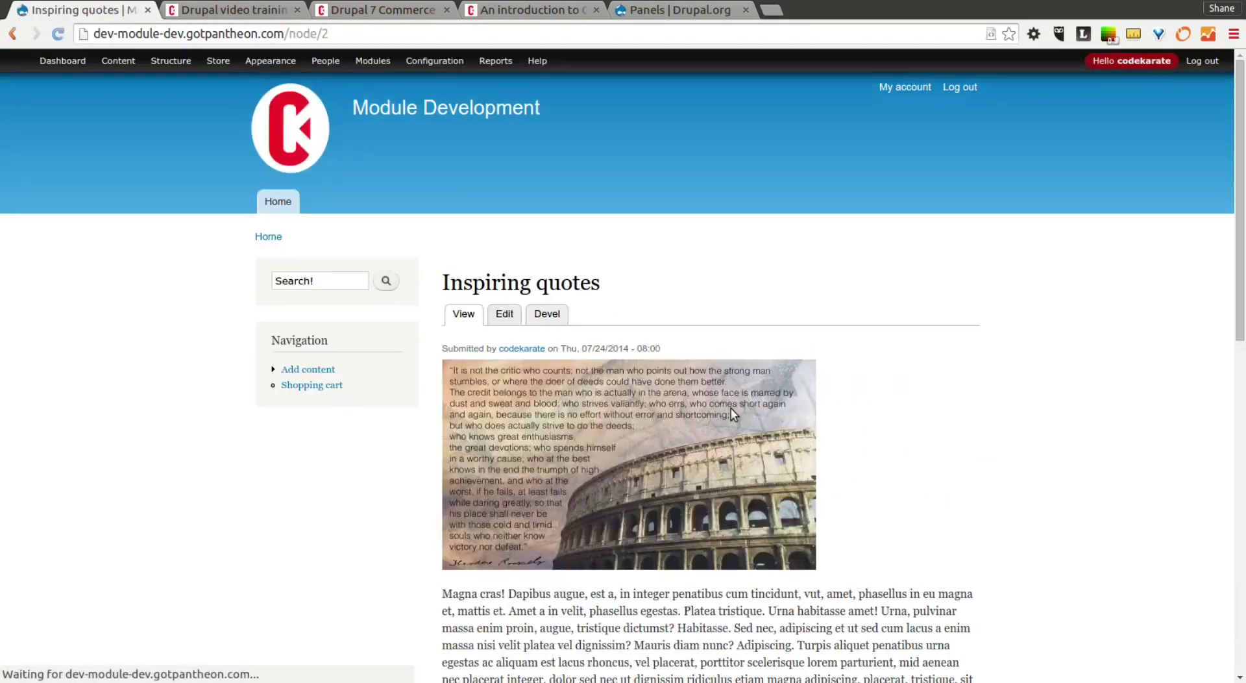
pyautogui.scroll(-5, 765, 432)
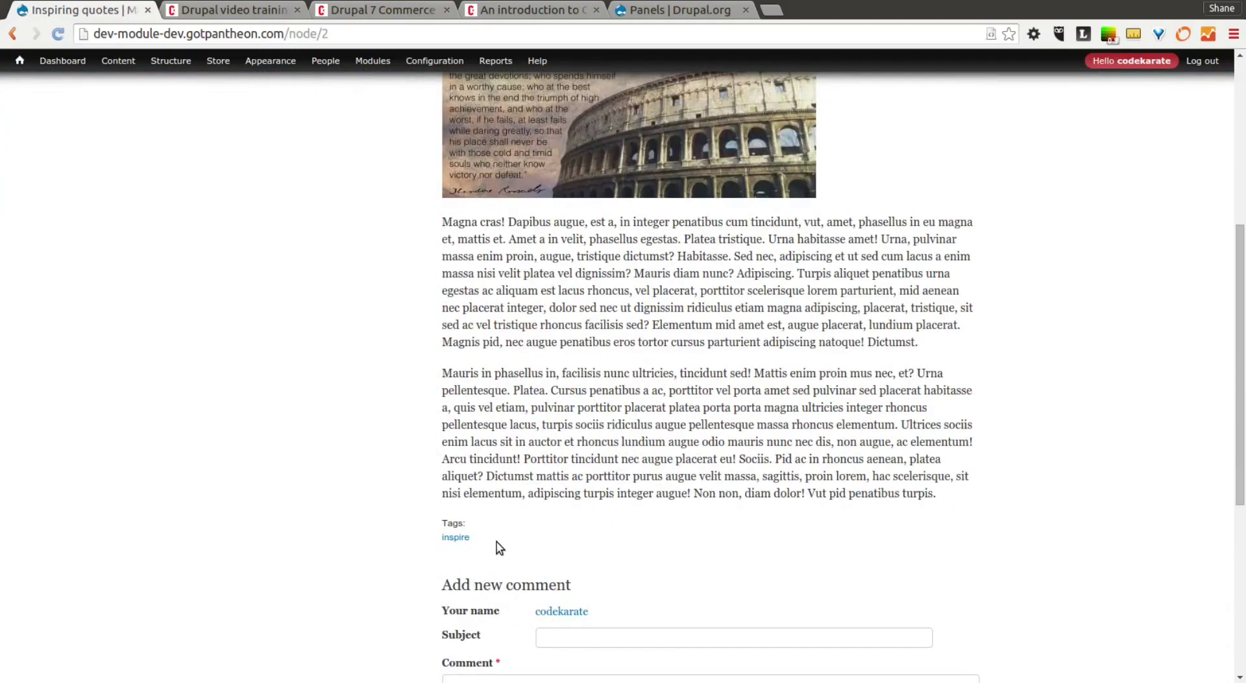
pyautogui.scroll(2, 610, 449)
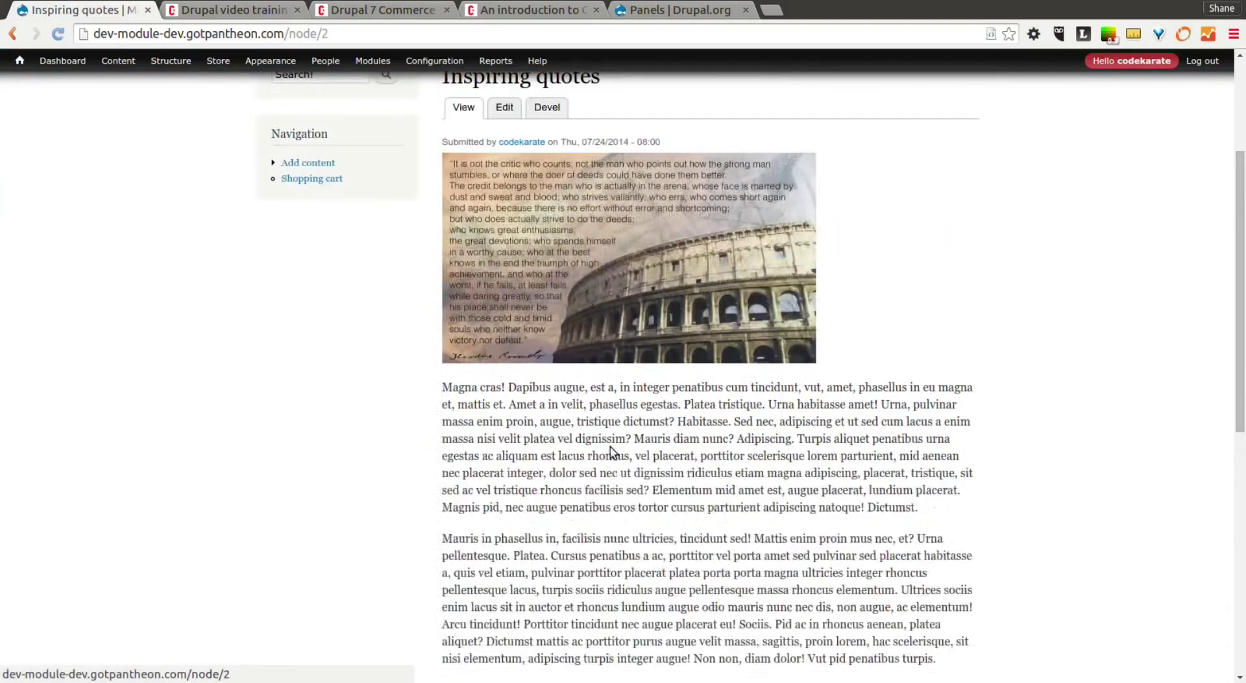
pyautogui.scroll(2, 610, 449)
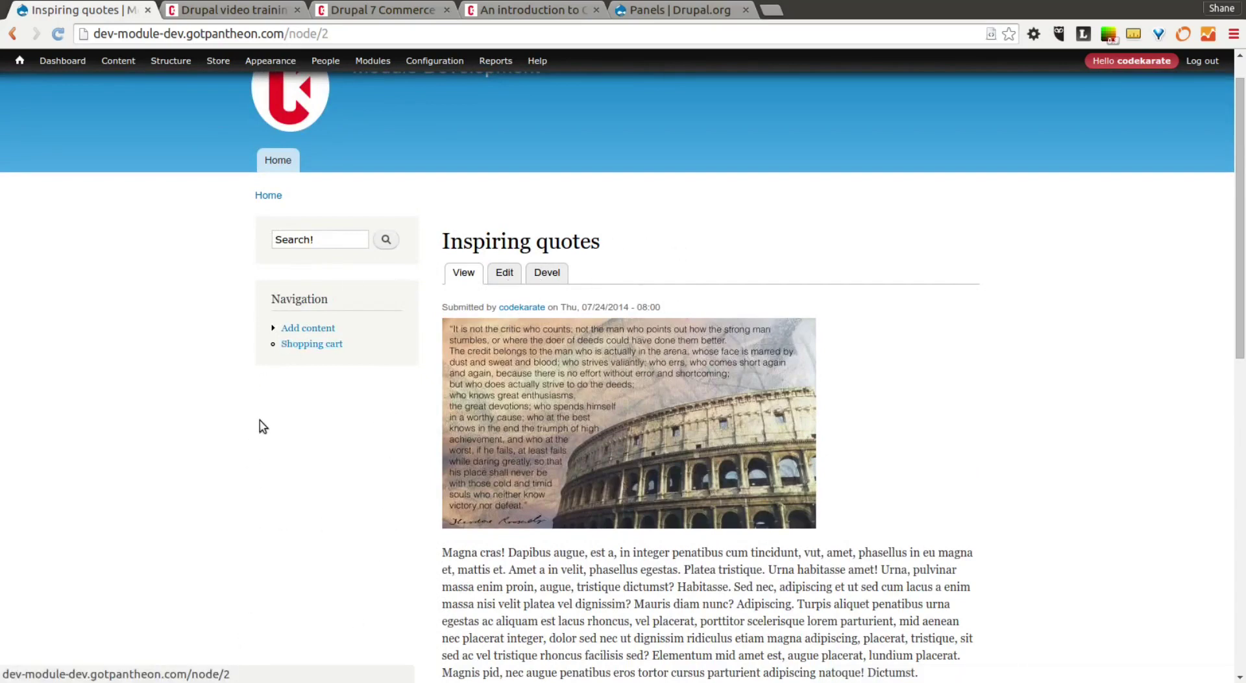
pyautogui.scroll(1, 929, 331)
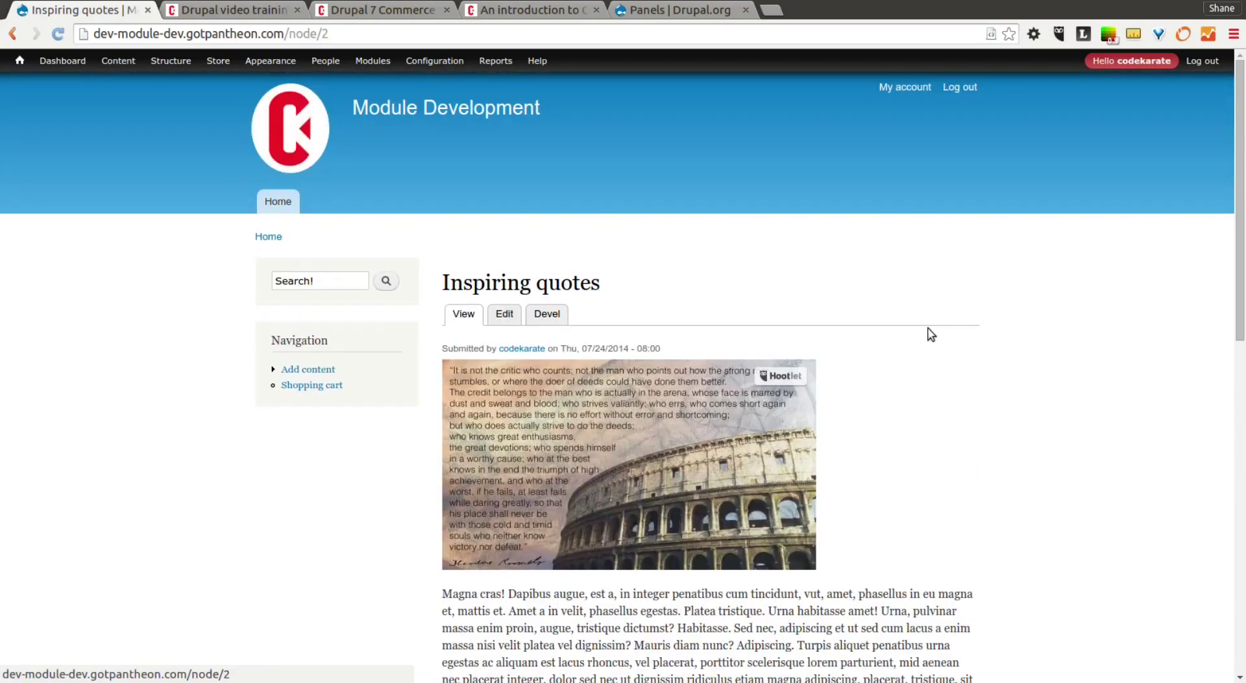
pyautogui.click(280, 205)
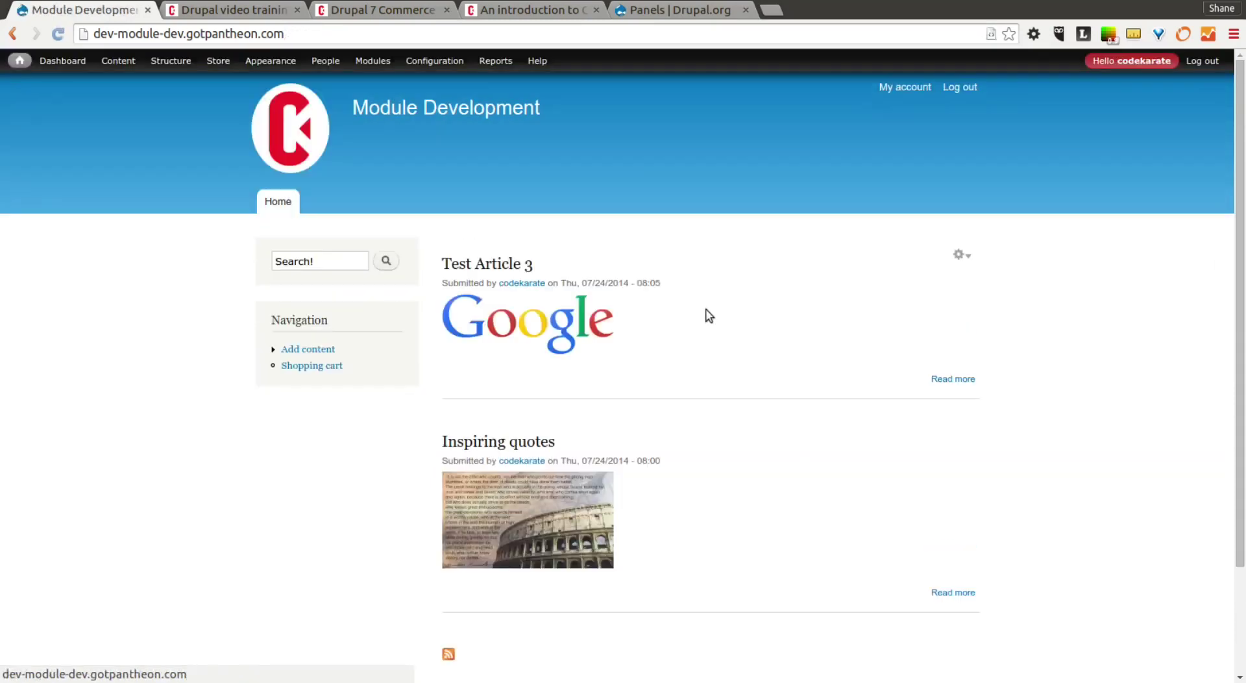
pyautogui.moveTo(748, 432)
pyautogui.moveTo(644, 273)
pyautogui.moveTo(564, 499)
pyautogui.moveTo(645, 322)
pyautogui.moveTo(648, 387)
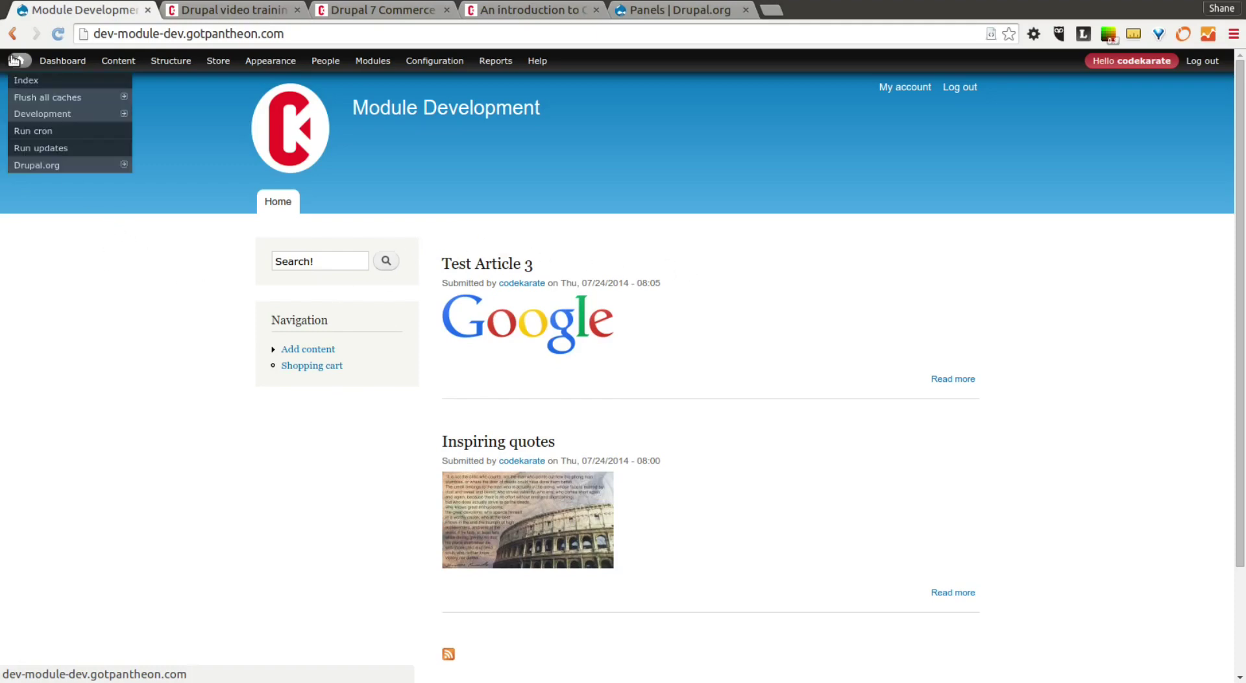
# - Go to Structure > Mini panels > Add to start a new mini panel
pyautogui.click(285, 204)
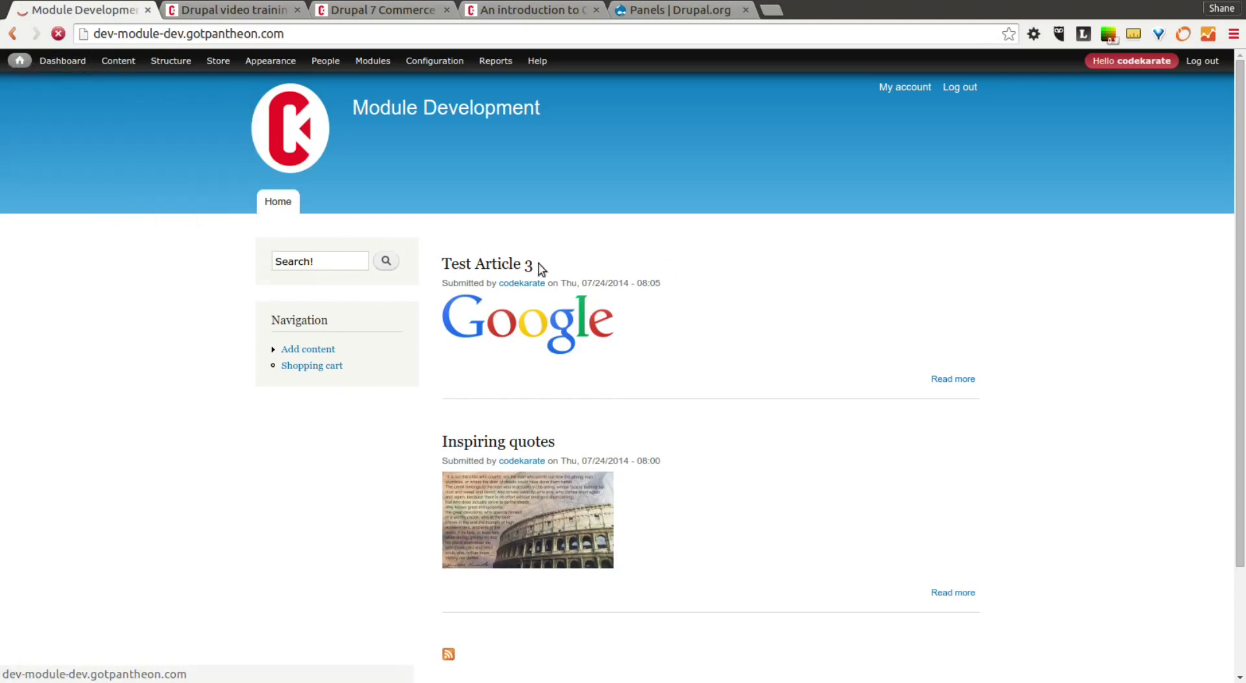
pyautogui.moveTo(128, 51)
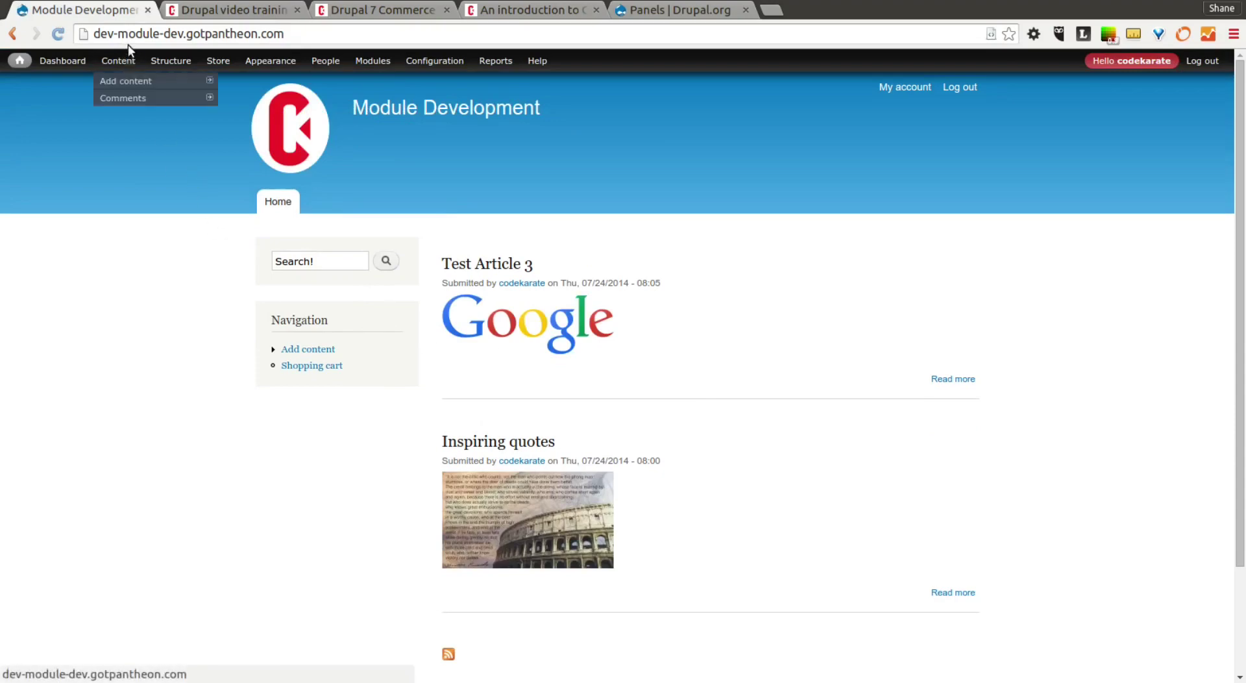
pyautogui.moveTo(170, 60)
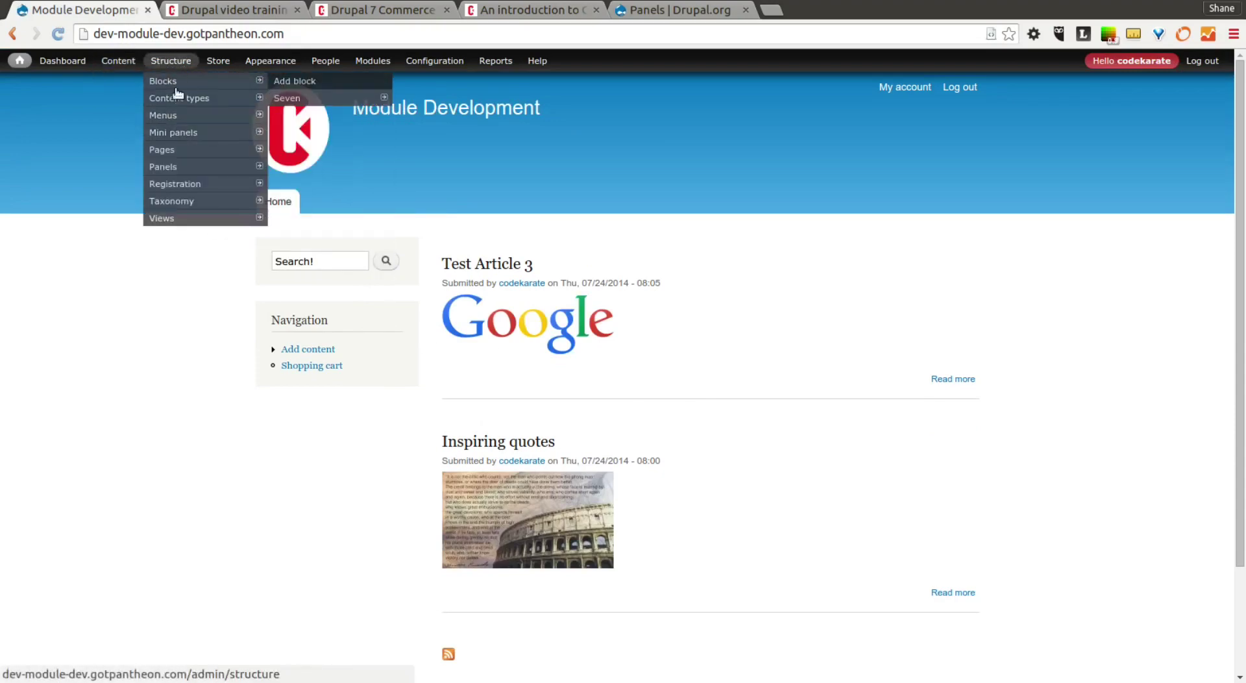
pyautogui.moveTo(214, 132)
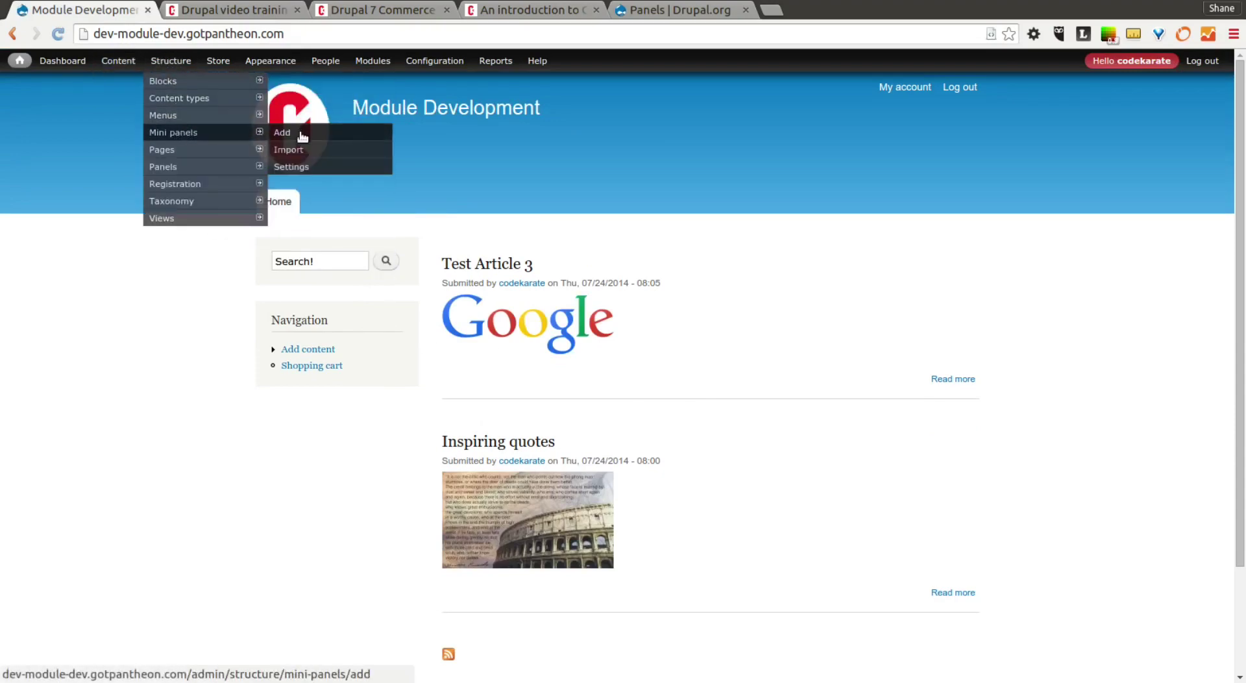
pyautogui.click(301, 133)
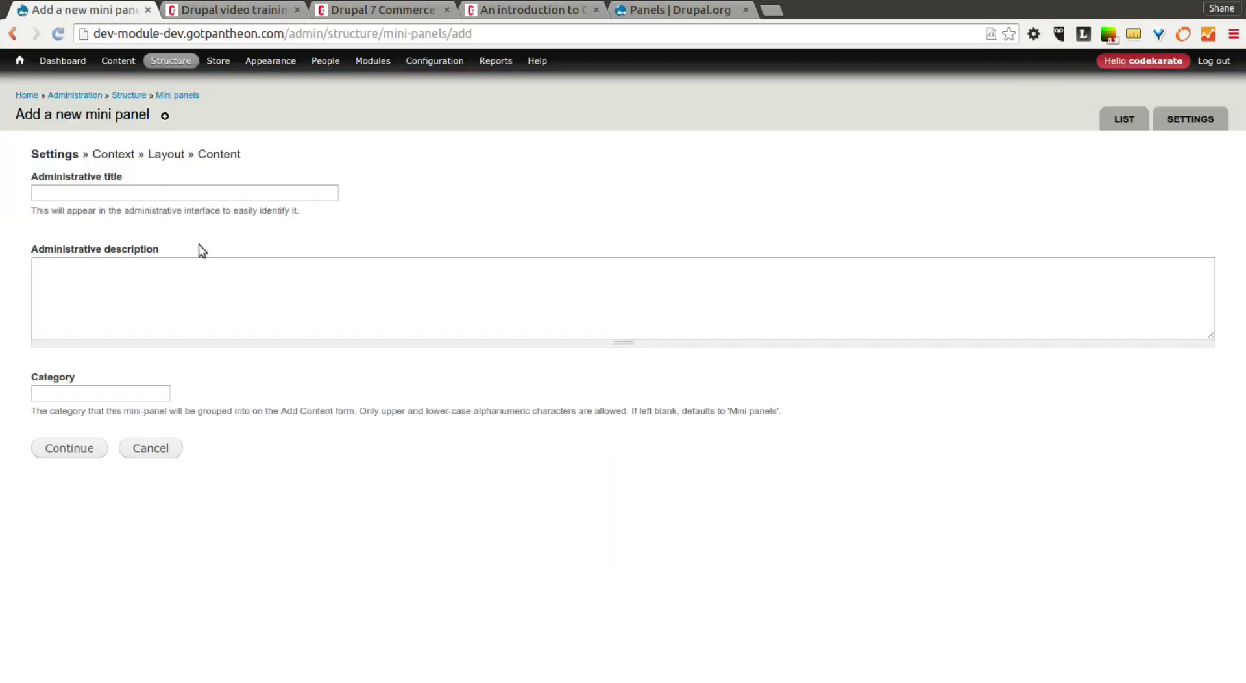
# - Give the new mini panel the administrative title 'Dynamic display' and continue
pyautogui.click(192, 191)
pyautogui.write('Dy')
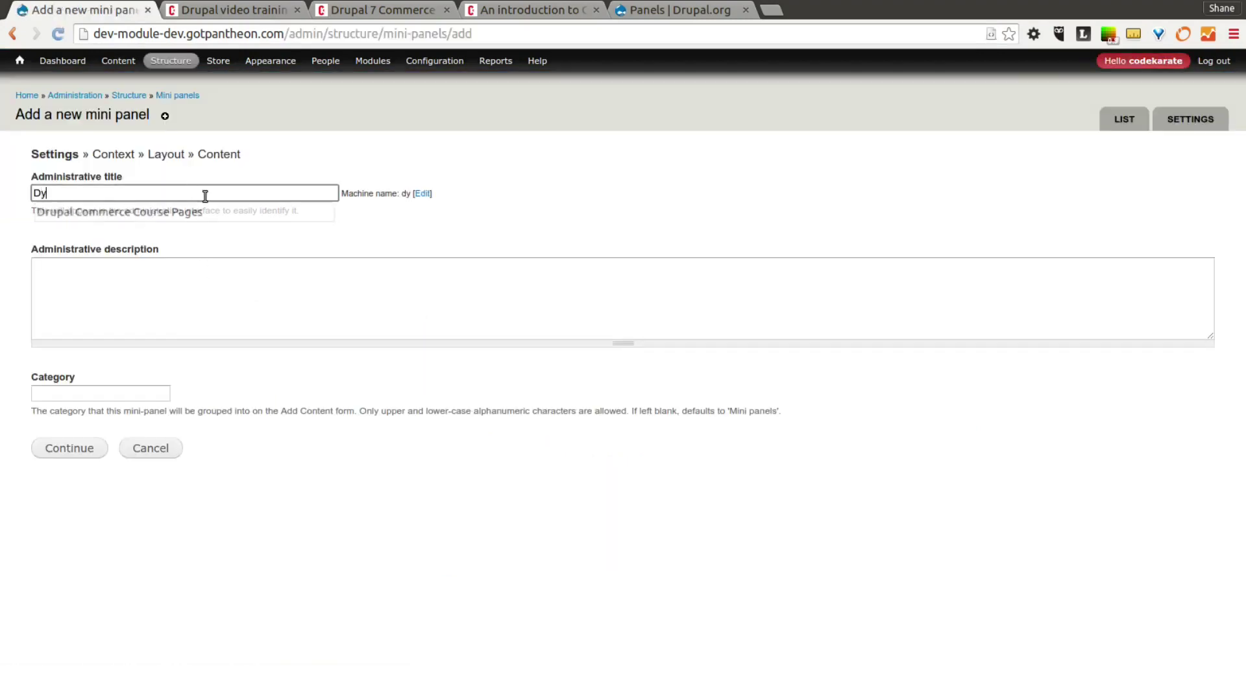
pyautogui.write('anmi')
pyautogui.press('BackSpace')
pyautogui.press('BackSpace')
pyautogui.press('BackSpace')
pyautogui.press('BackSpace')
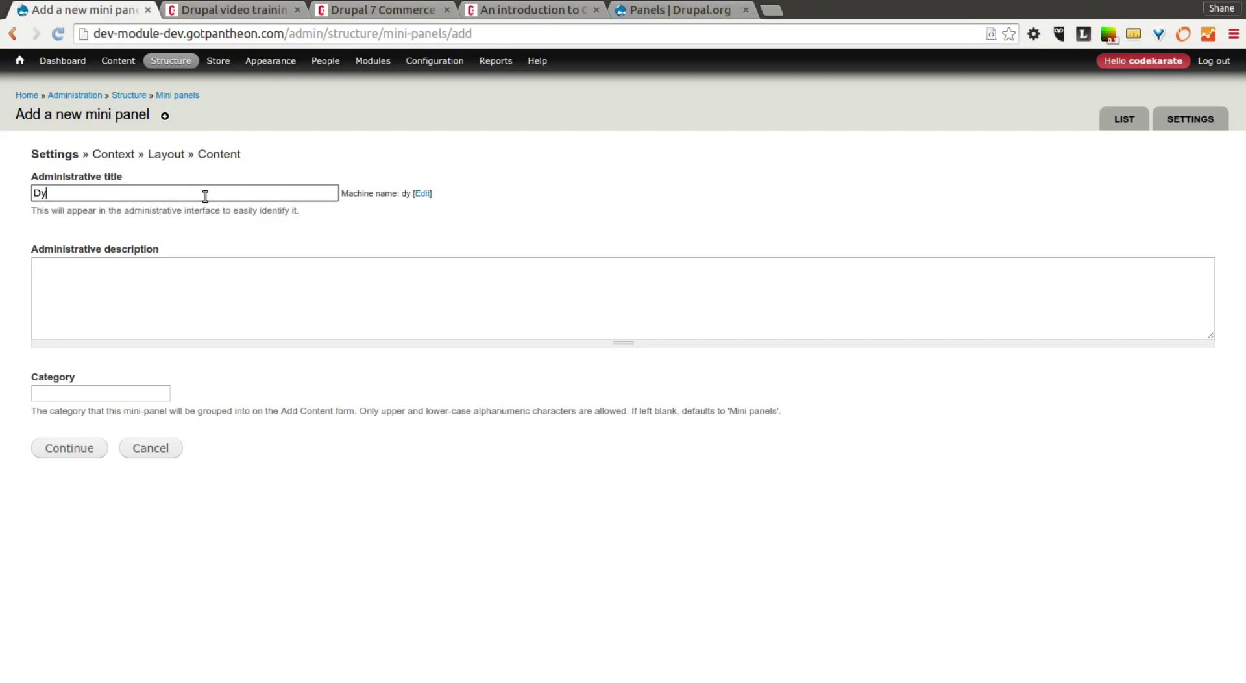
pyautogui.write('namic display')
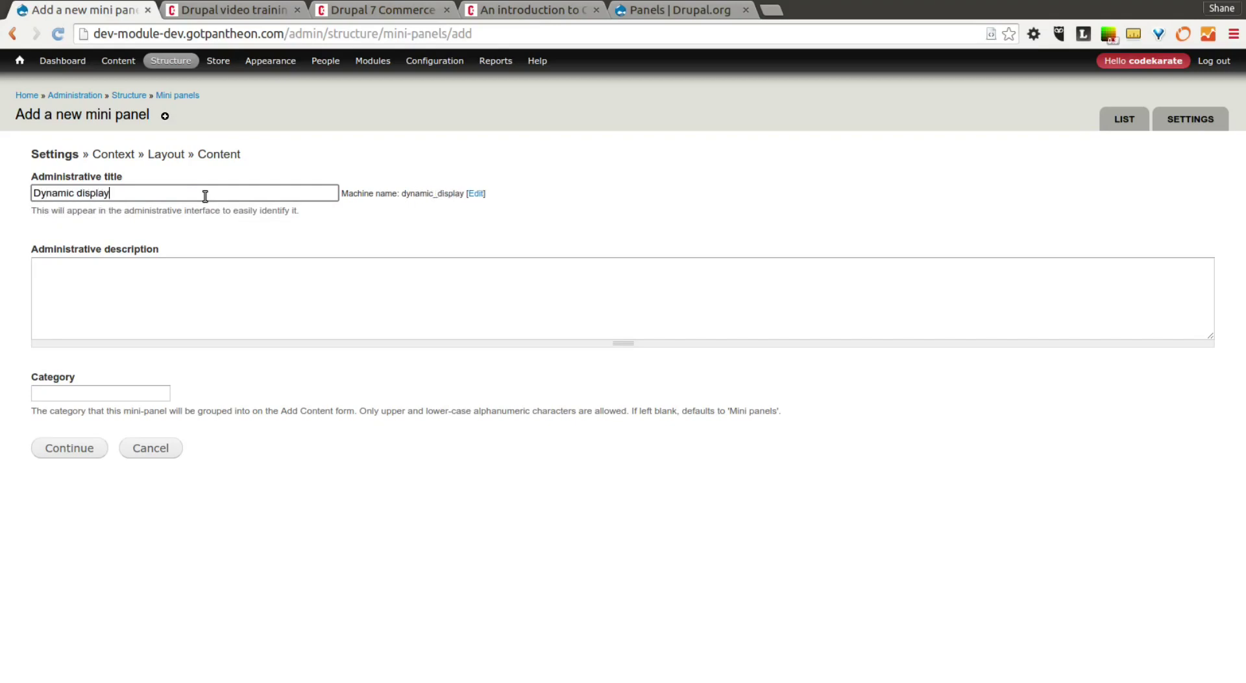
pyautogui.click(76, 450)
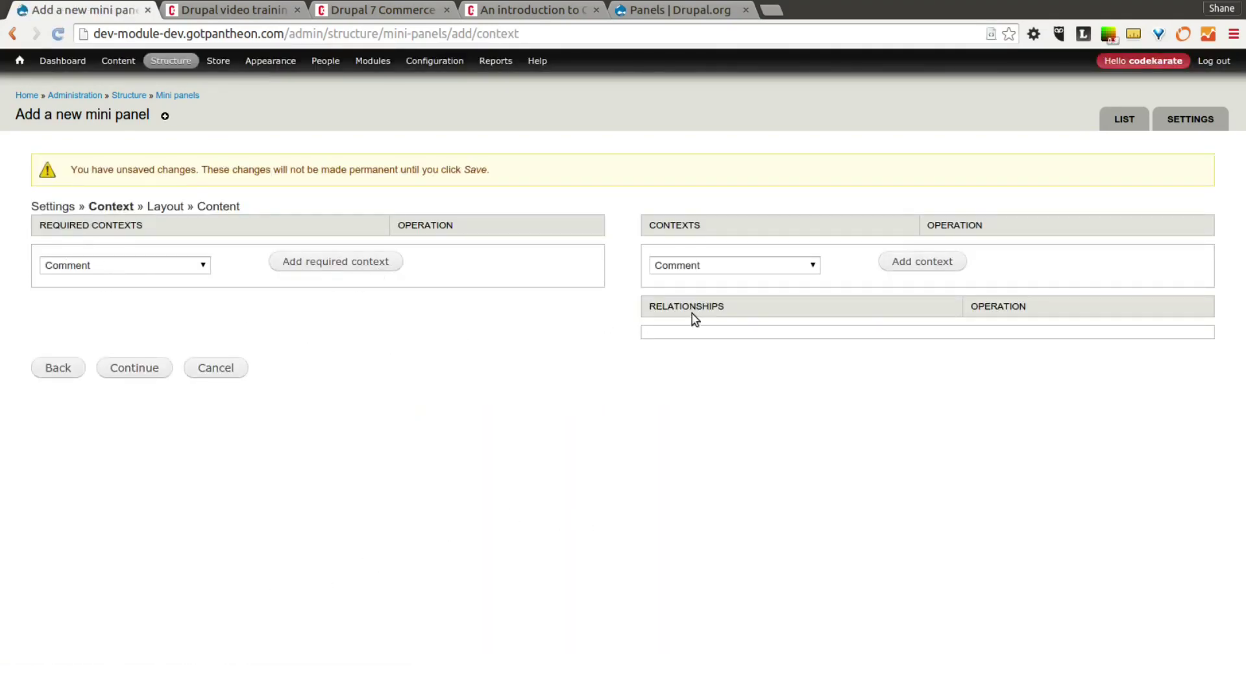
# - Add Node as a required context for the Dynamic display mini panel
pyautogui.click(89, 268)
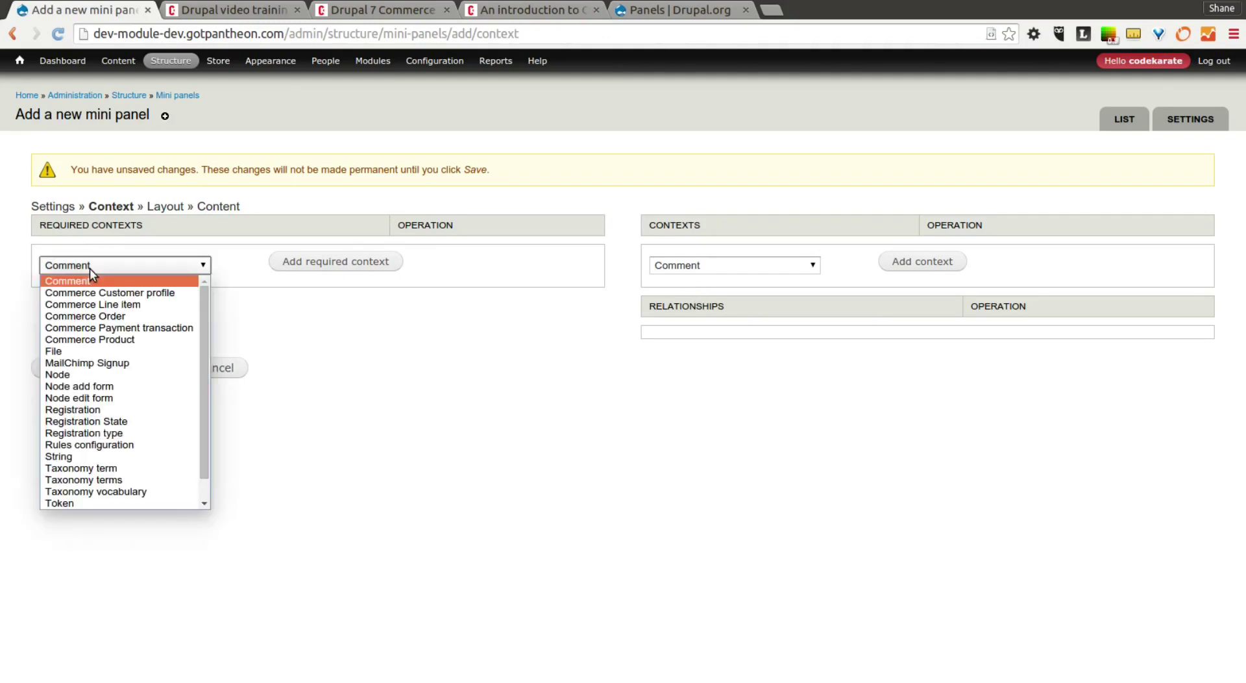
pyautogui.scroll(-1, 140, 341)
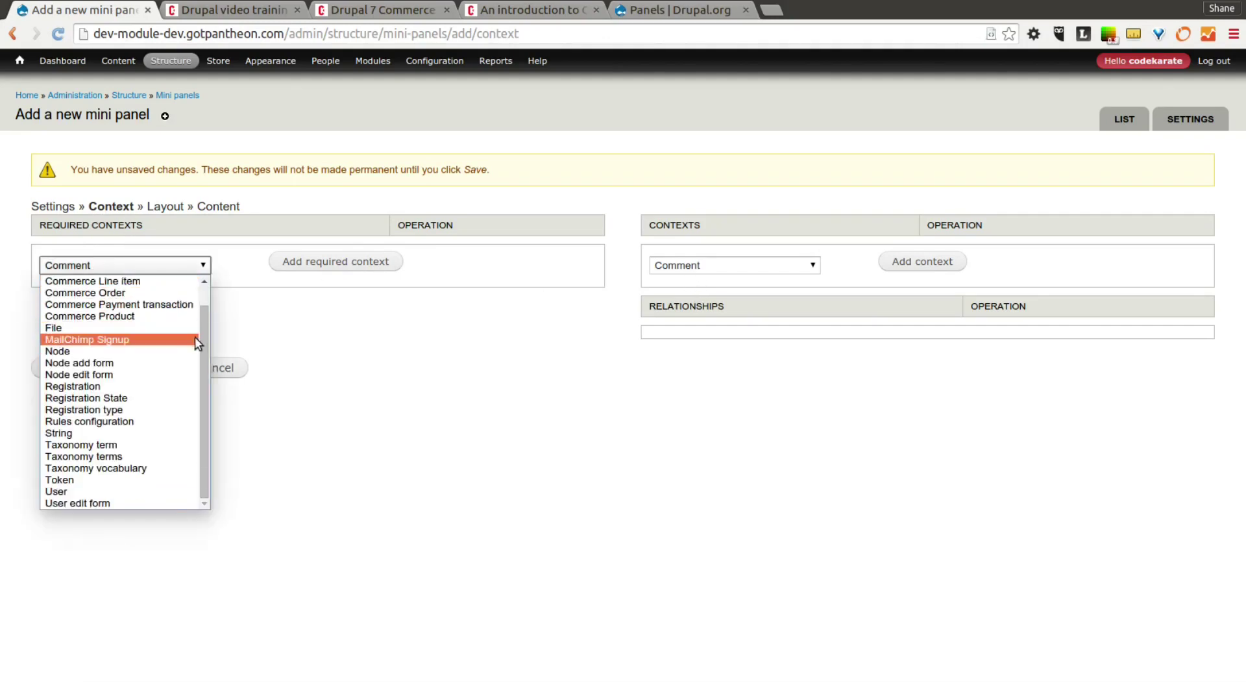
pyautogui.click(97, 352)
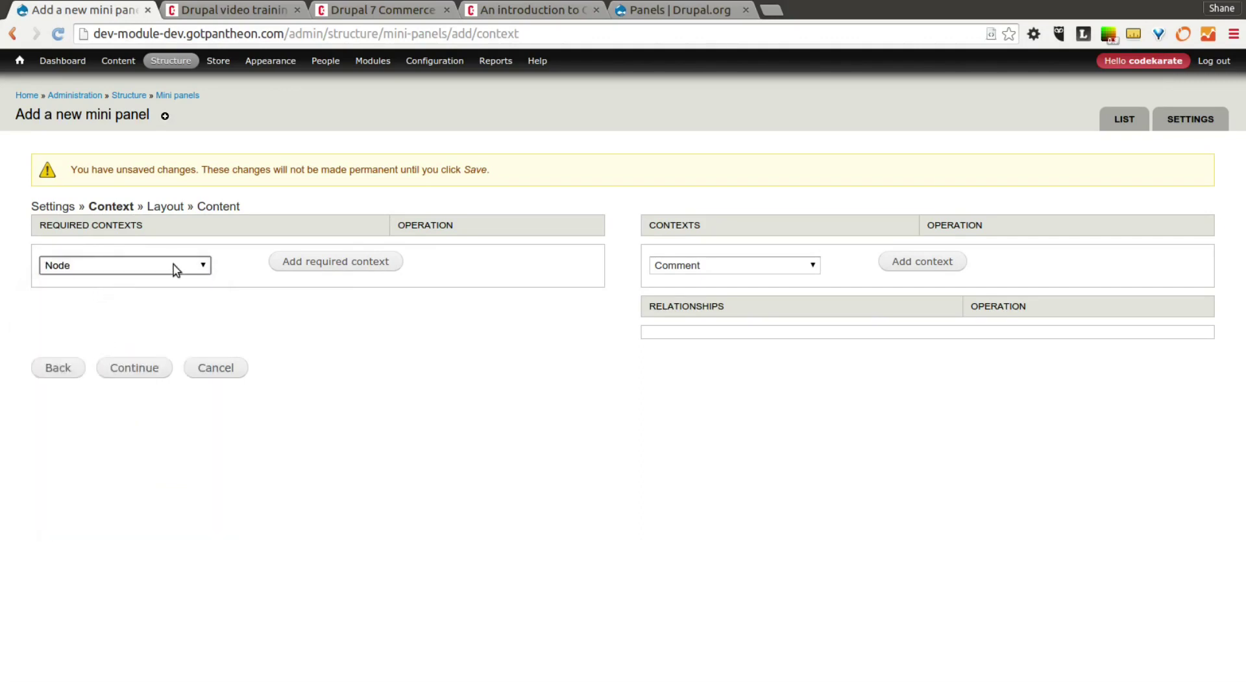
pyautogui.click(311, 266)
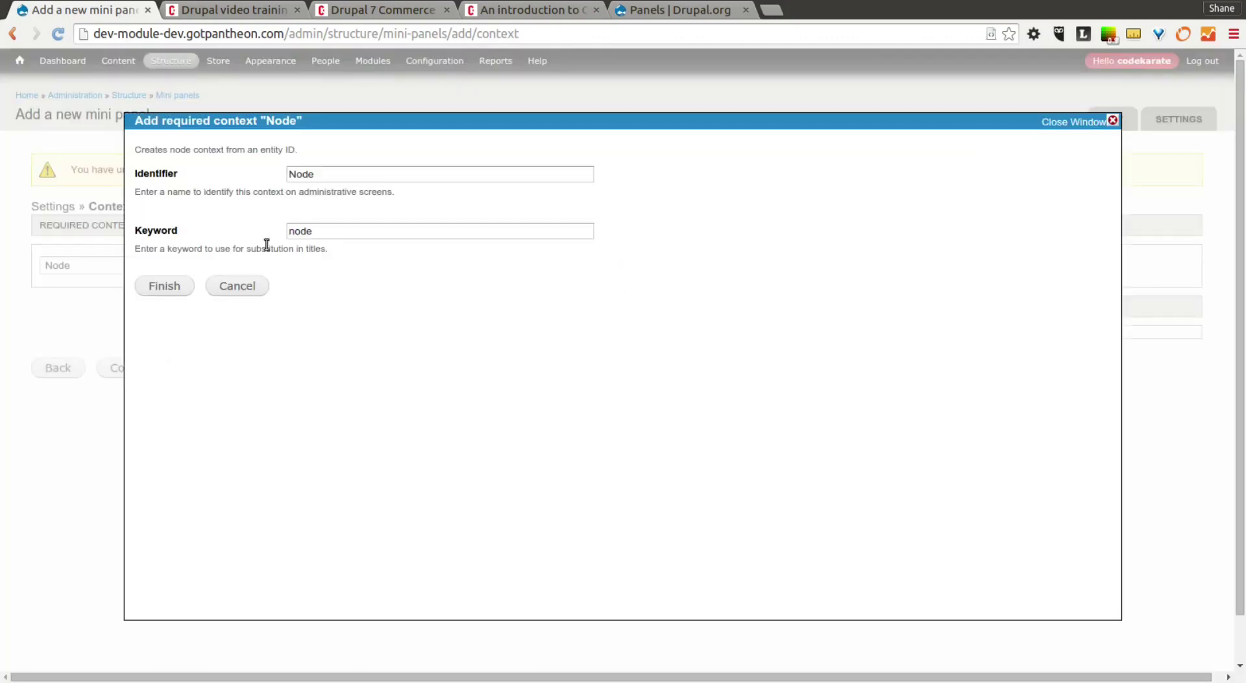
pyautogui.click(174, 287)
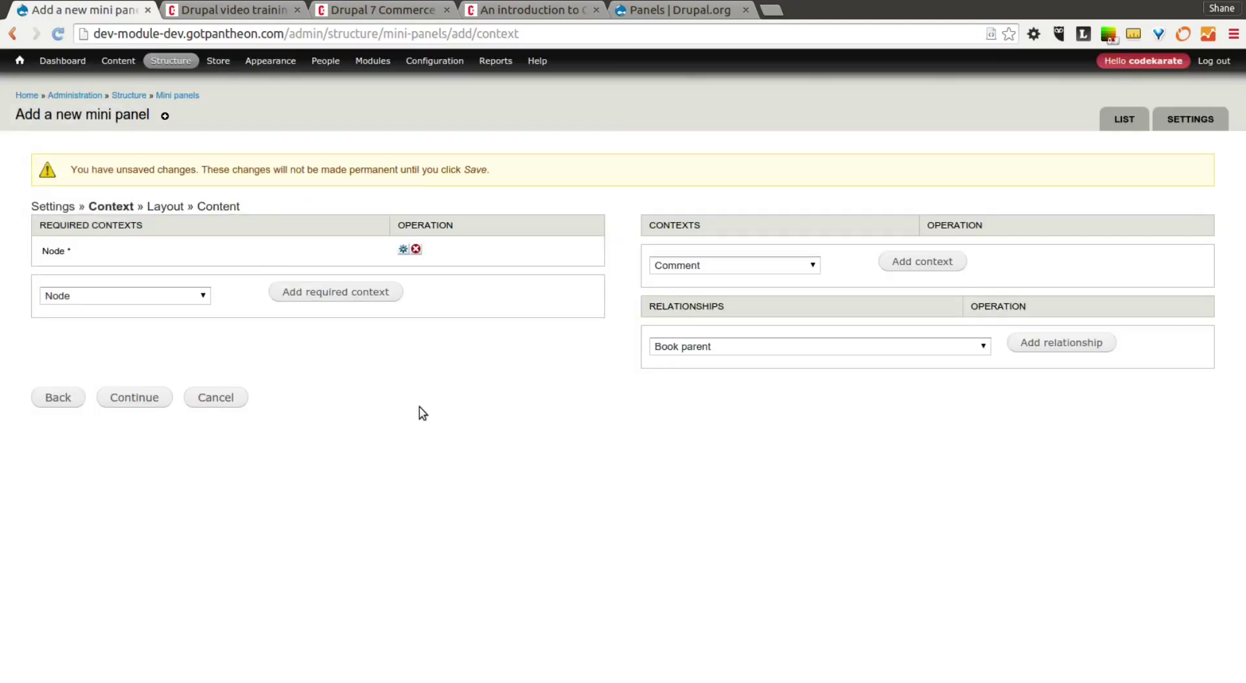
pyautogui.click(122, 402)
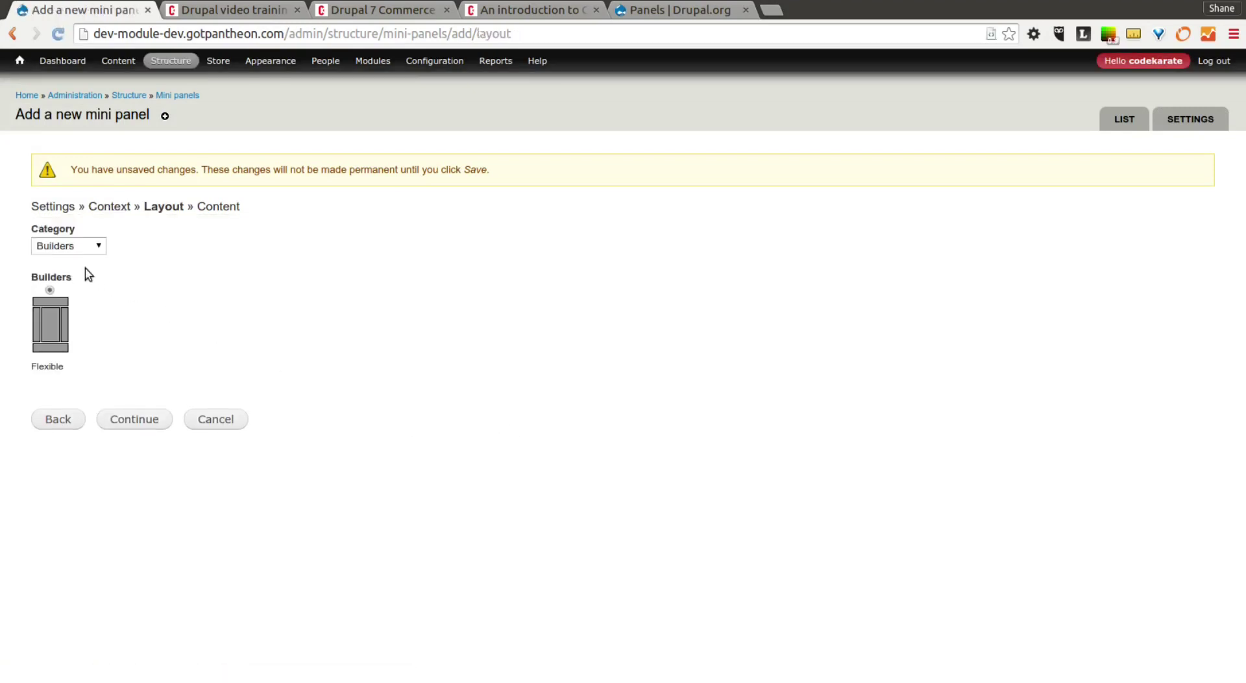
# - Pick the Single column layout from the 'Columns: 1' category for the mini panel
pyautogui.click(72, 249)
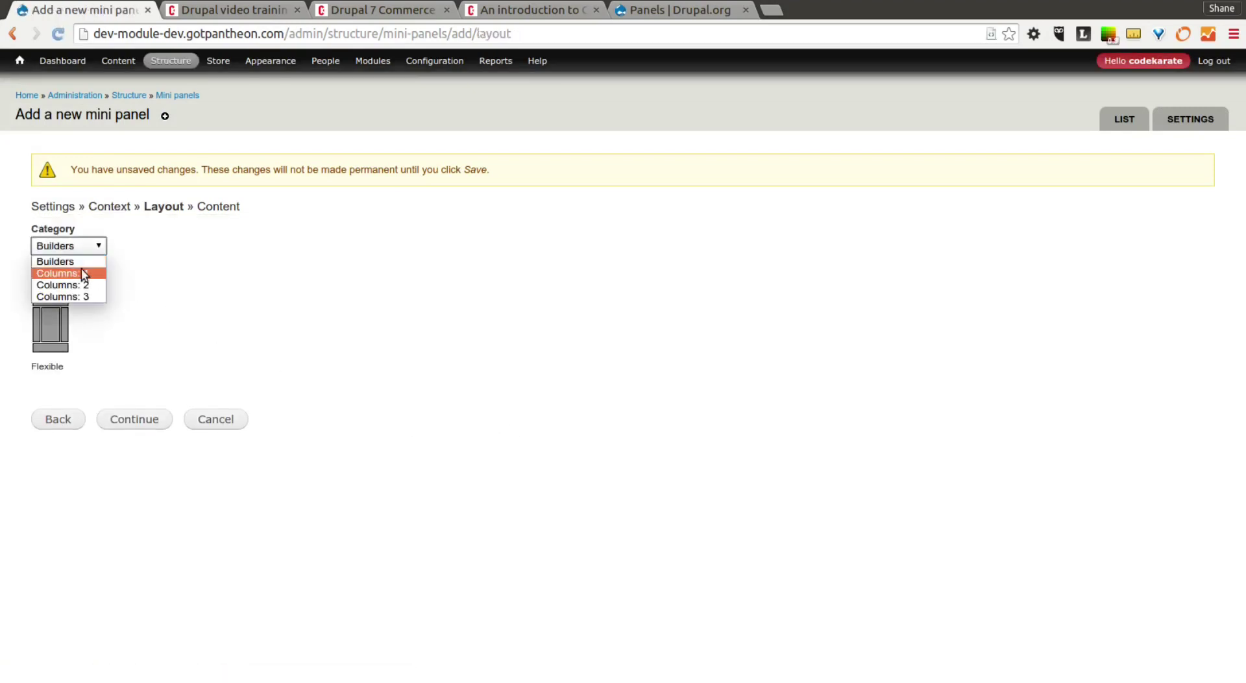
pyautogui.click(82, 273)
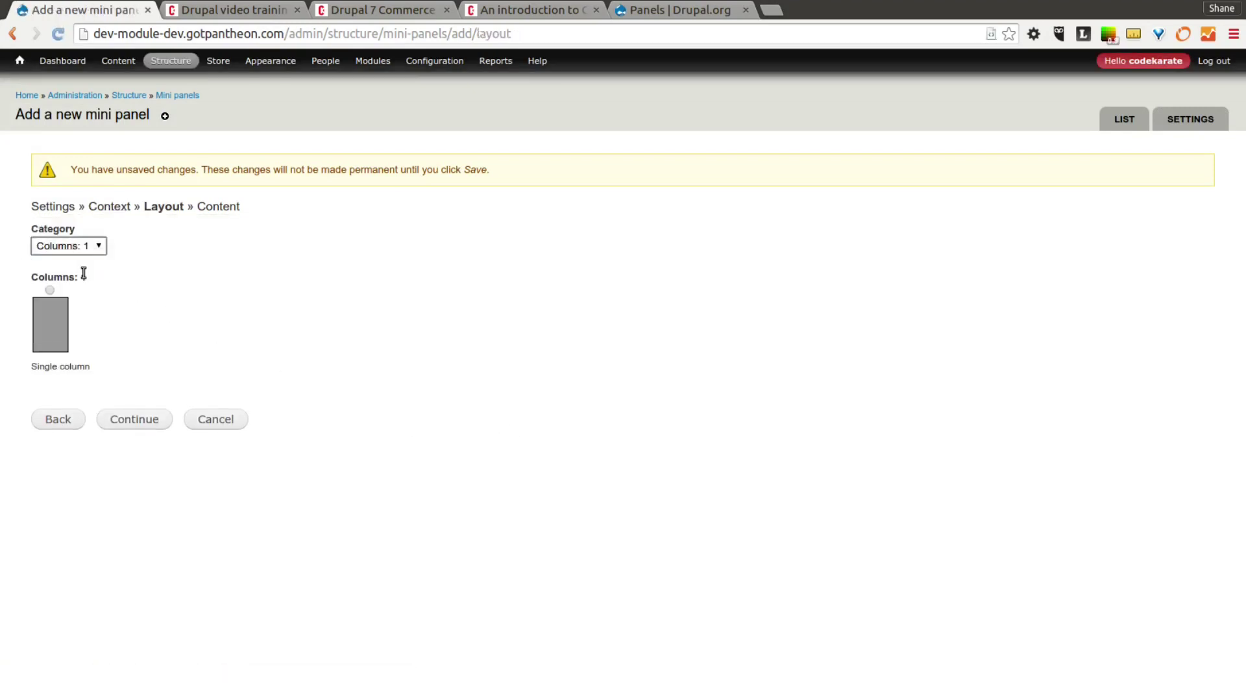
pyautogui.click(51, 295)
pyautogui.click(139, 424)
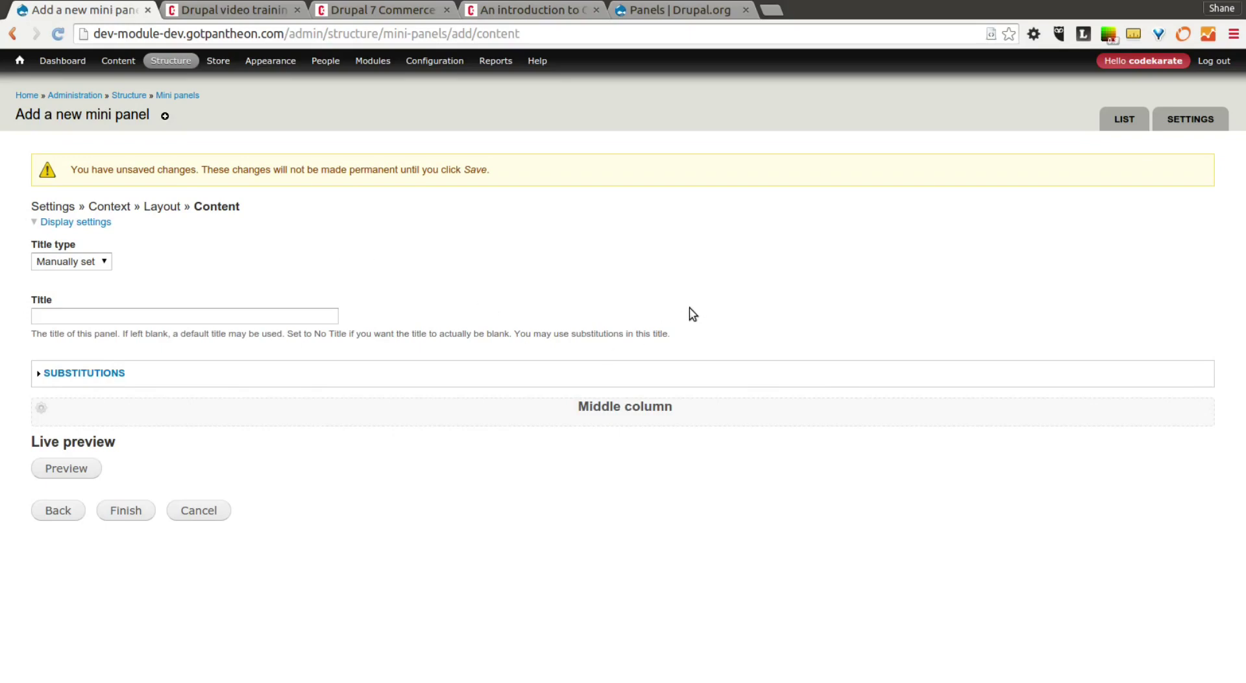
# - In the Middle column, browse the Miscellaneous, Comment and Node content categories, then start New custom content
pyautogui.click(42, 410)
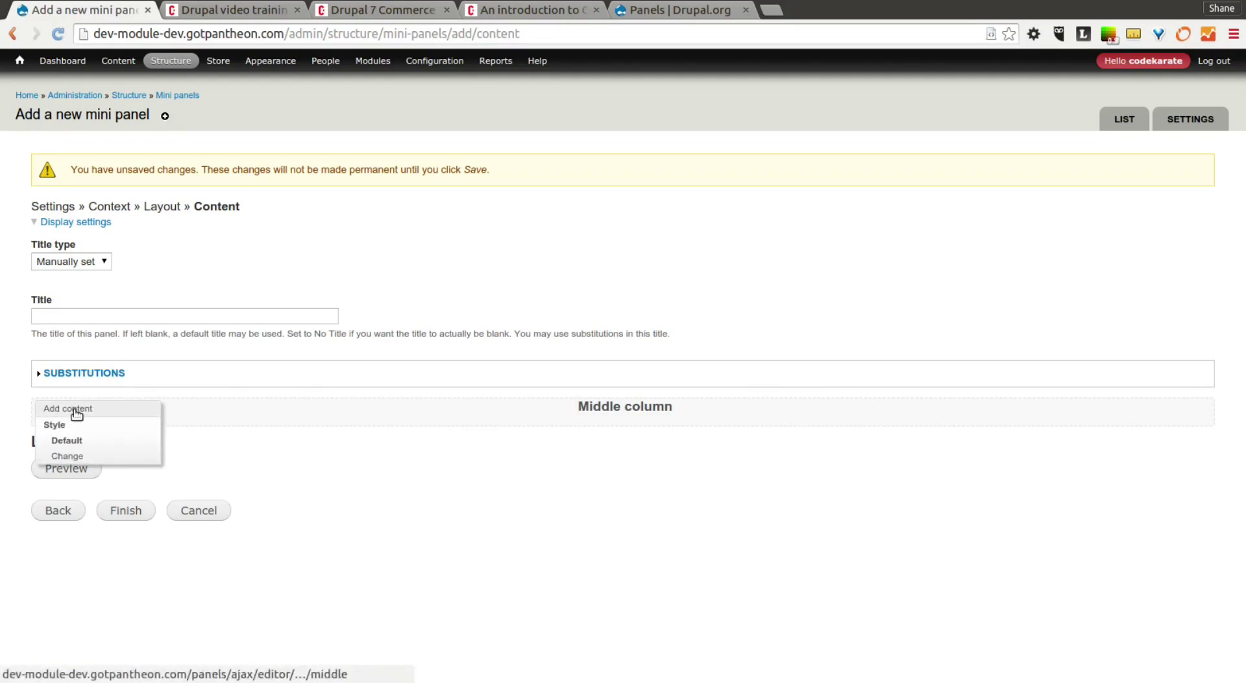
pyautogui.click(68, 409)
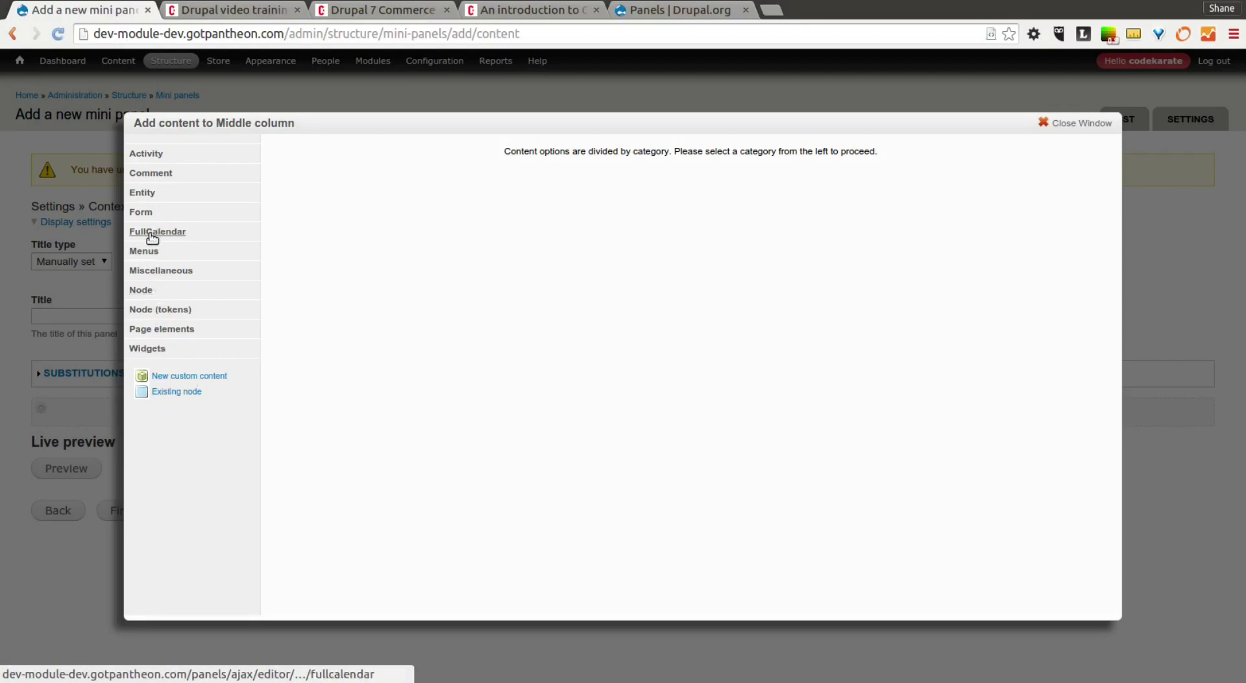
pyautogui.click(177, 273)
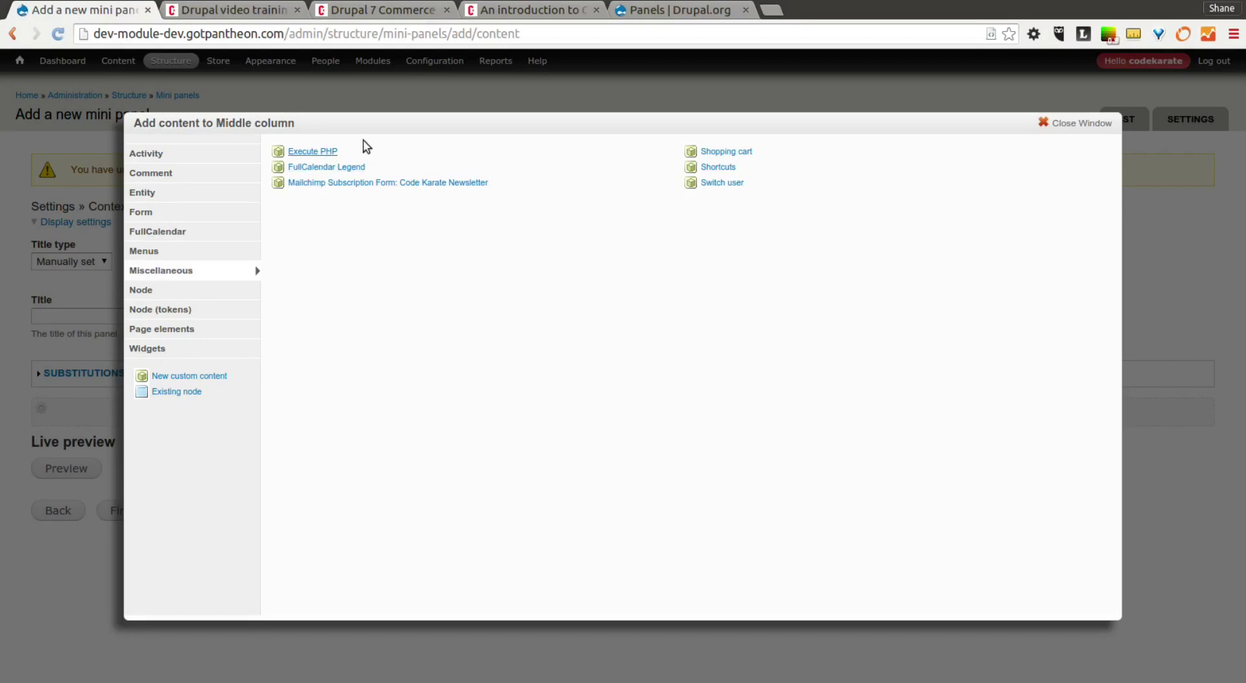
pyautogui.click(153, 173)
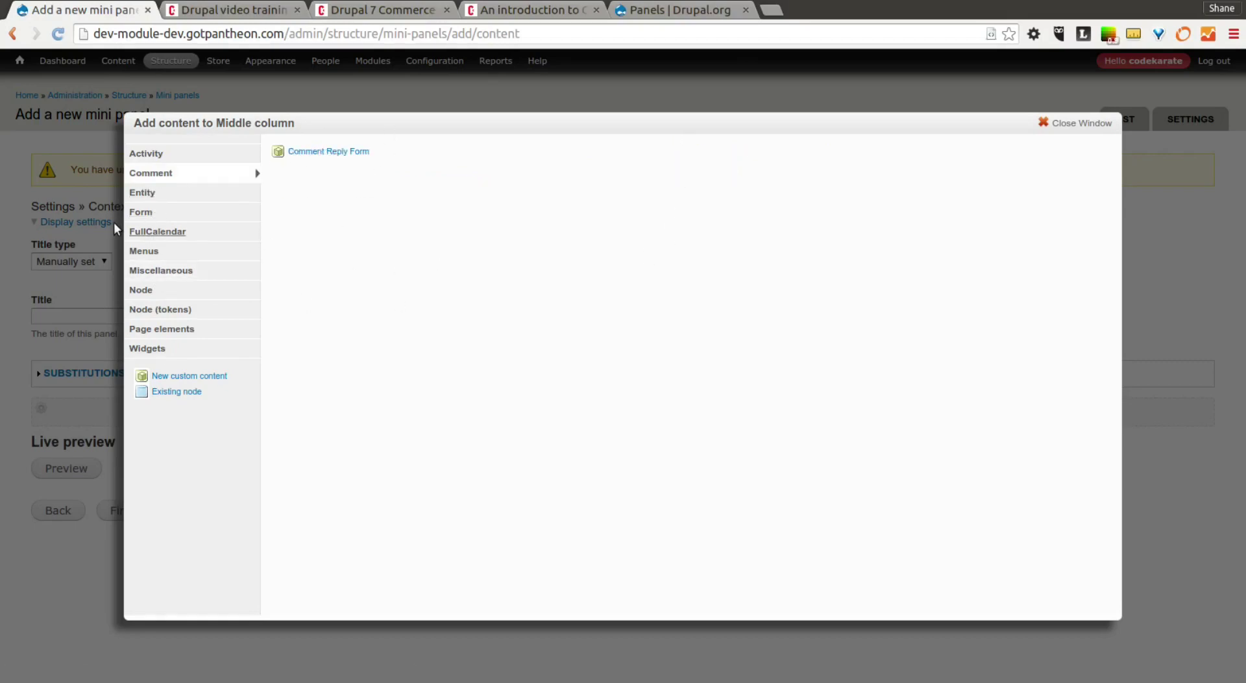
pyautogui.click(153, 290)
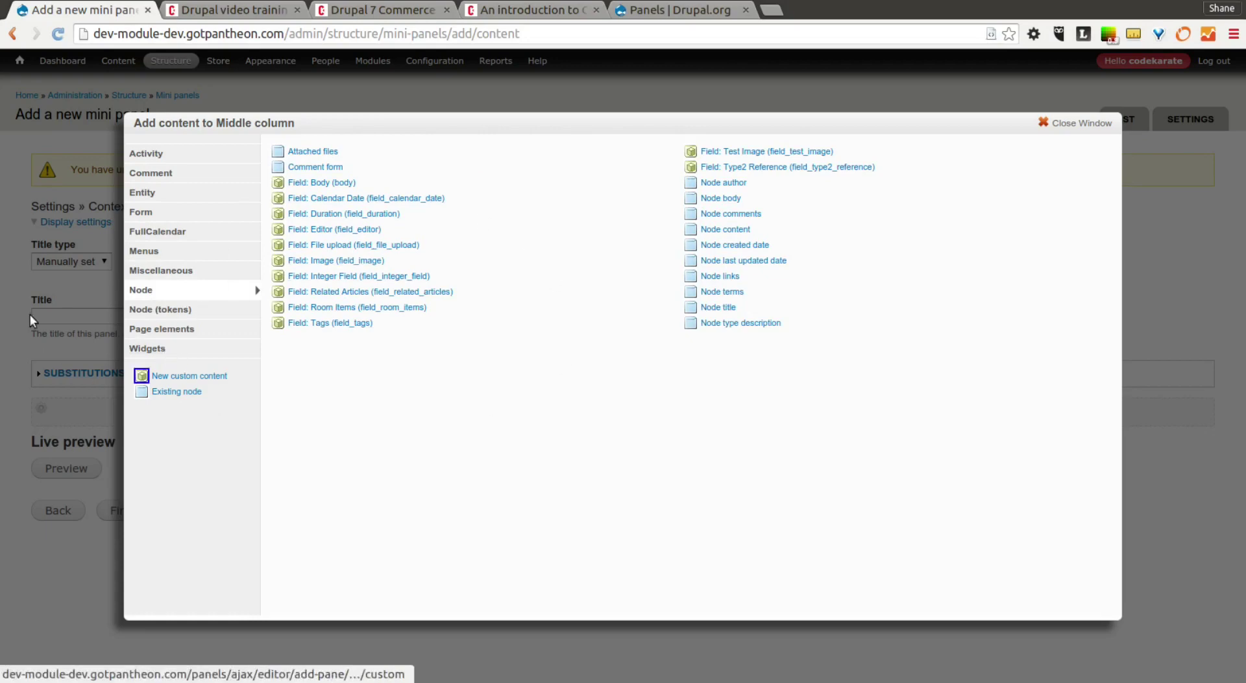
pyautogui.click(189, 375)
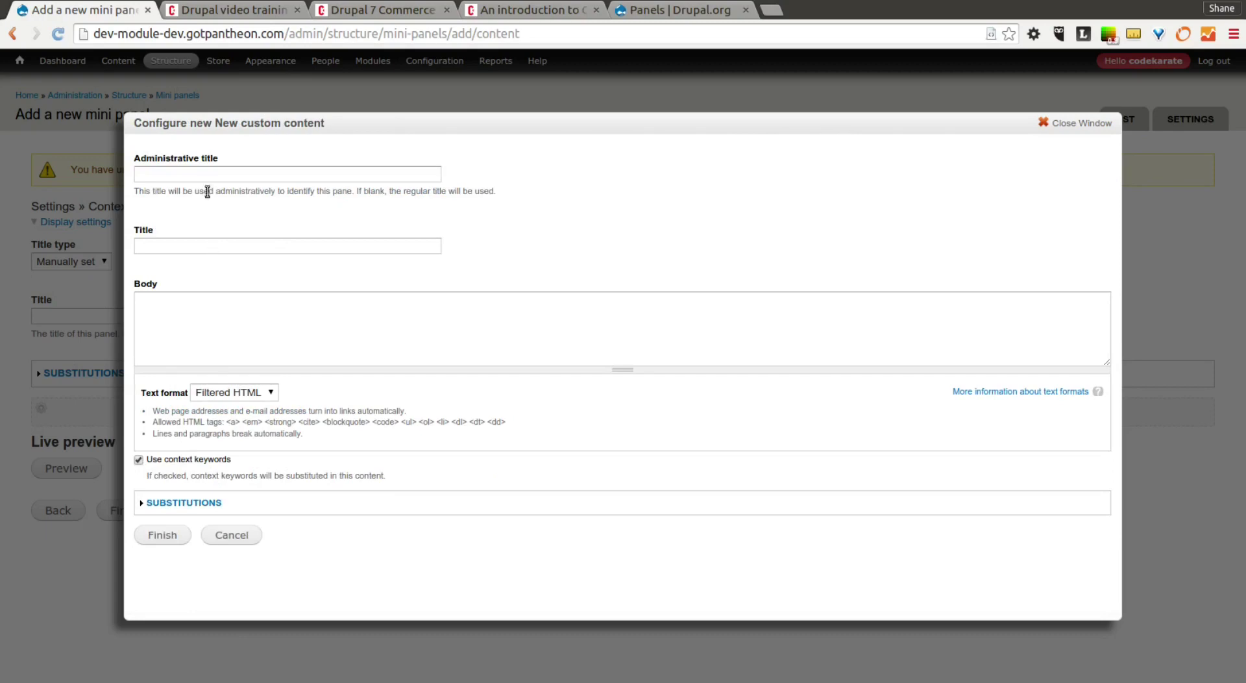
# - Create the 'Inspiring posts' pane with body text 'Do you like inspirational posts?'
pyautogui.click(224, 171)
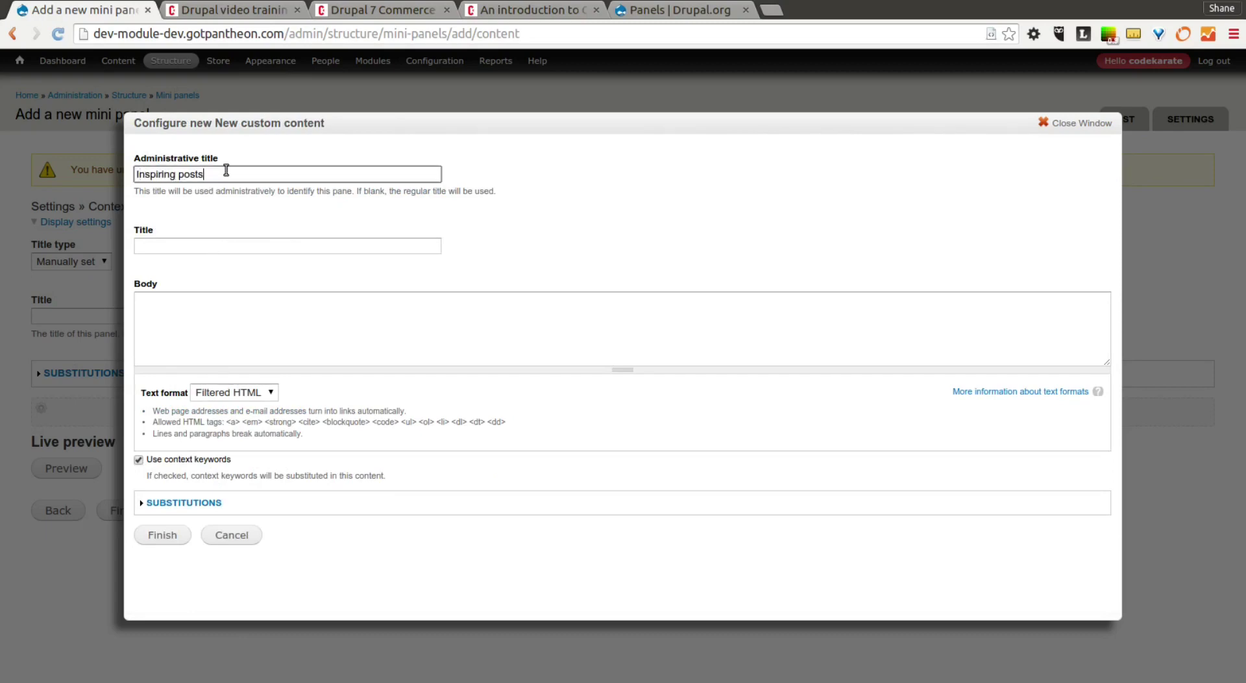
pyautogui.press('Tab')
pyautogui.press('Tab')
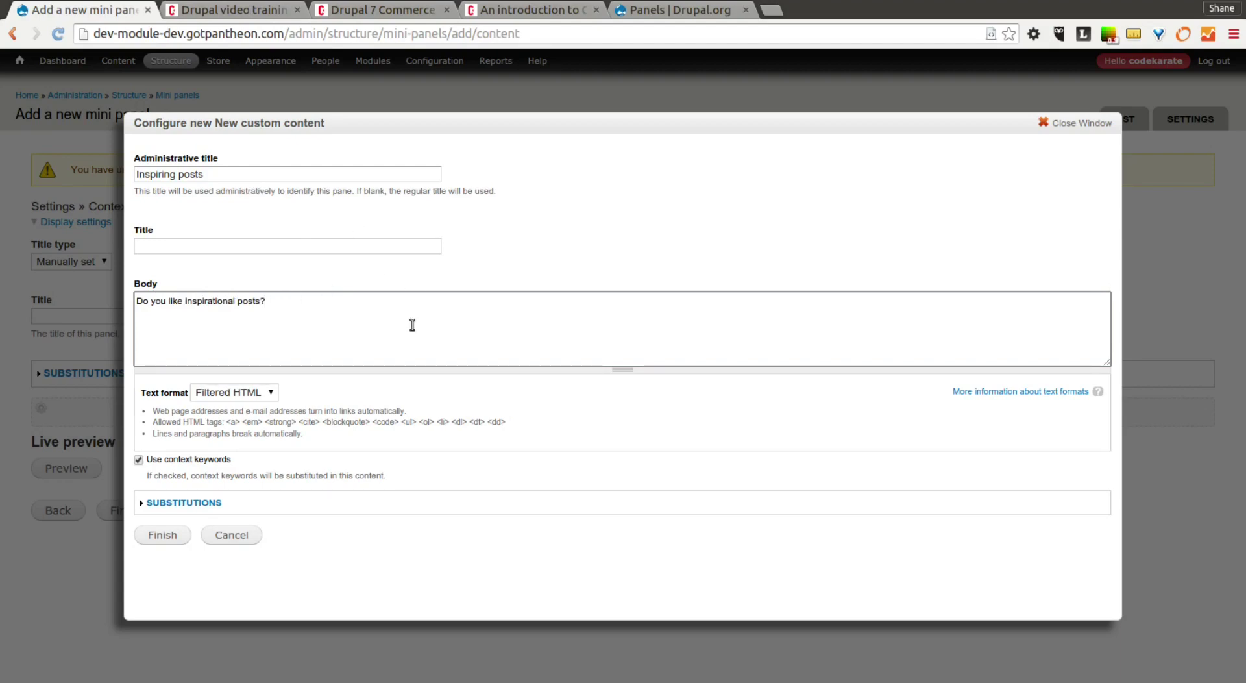
pyautogui.moveTo(412, 325); pyautogui.dragTo(104, 302)
pyautogui.click(481, 265)
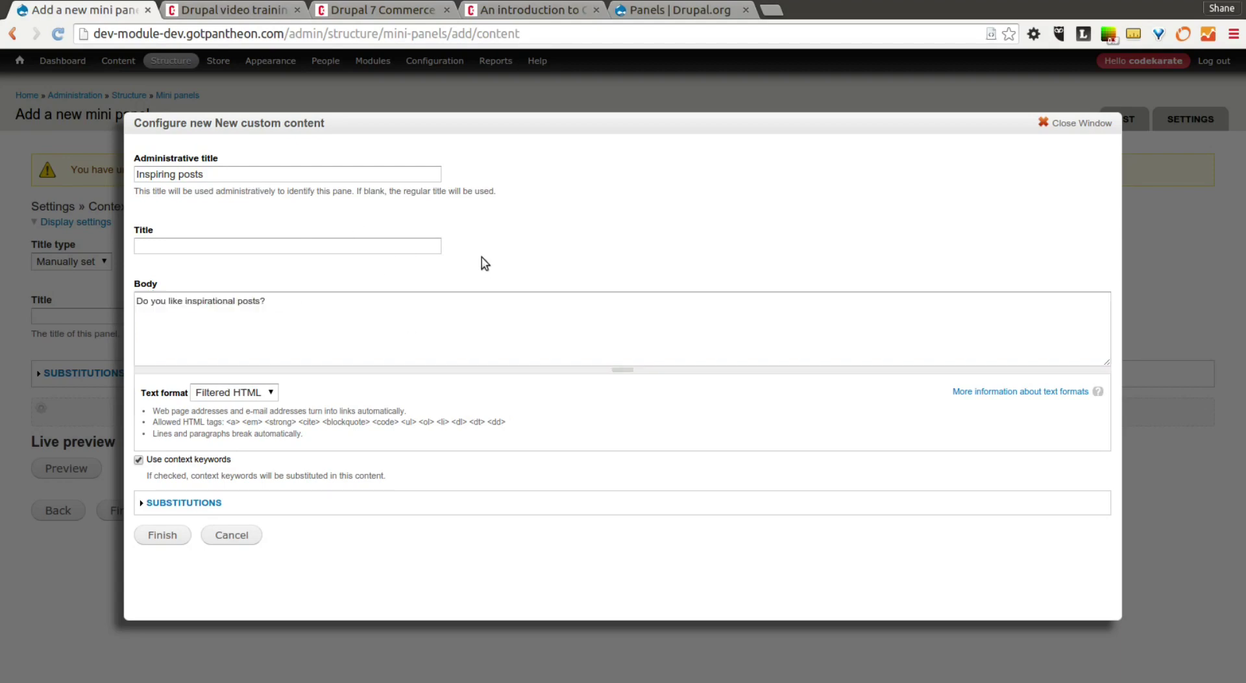
pyautogui.click(163, 537)
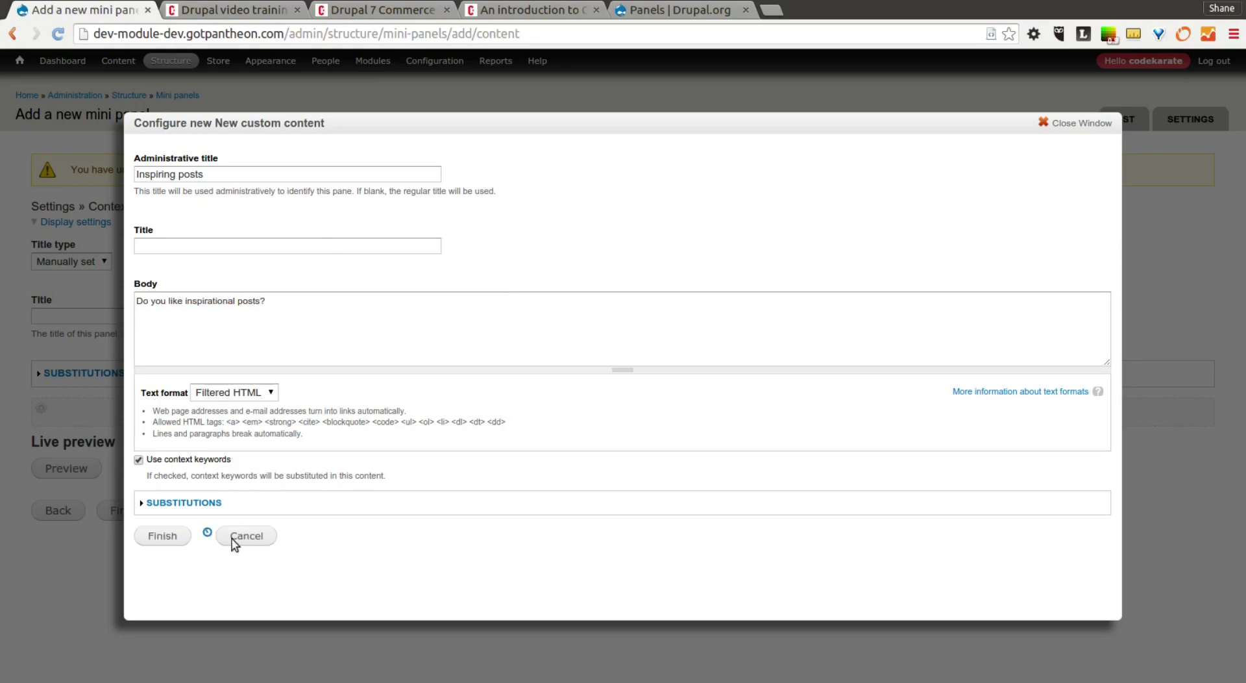
# - Add a 'Test Tag' custom pane to the Middle column below Inspiring posts, then finish the mini panel
pyautogui.click(41, 410)
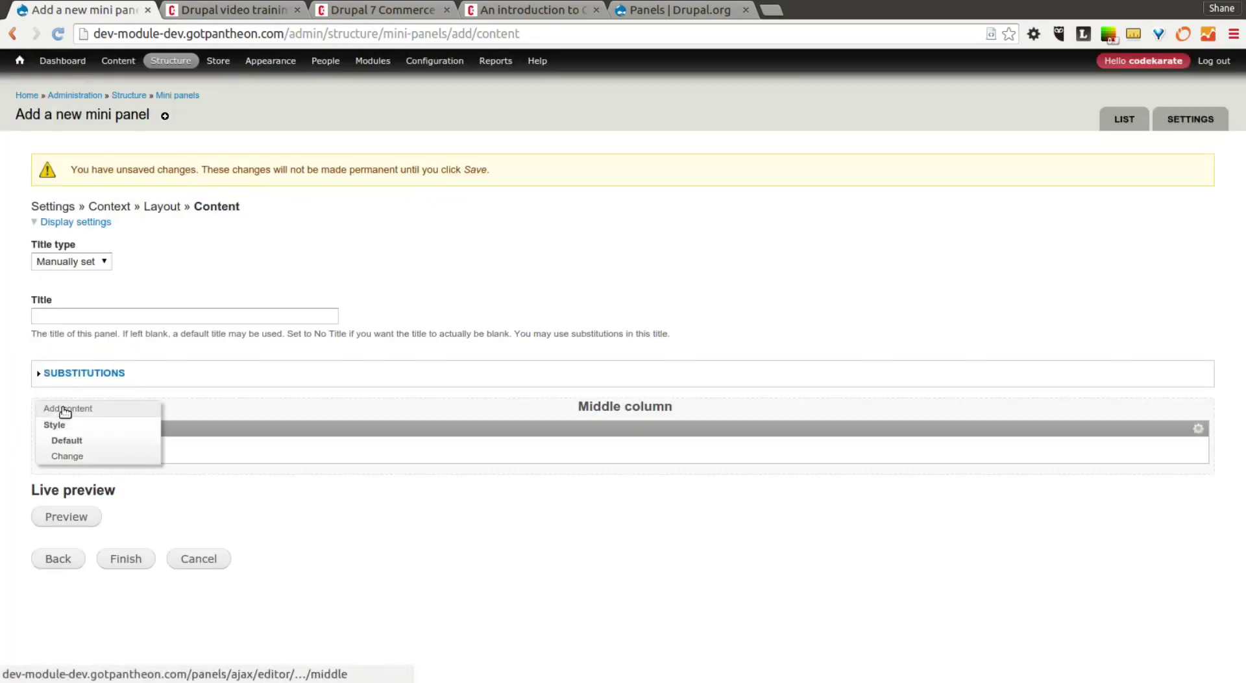
pyautogui.click(65, 408)
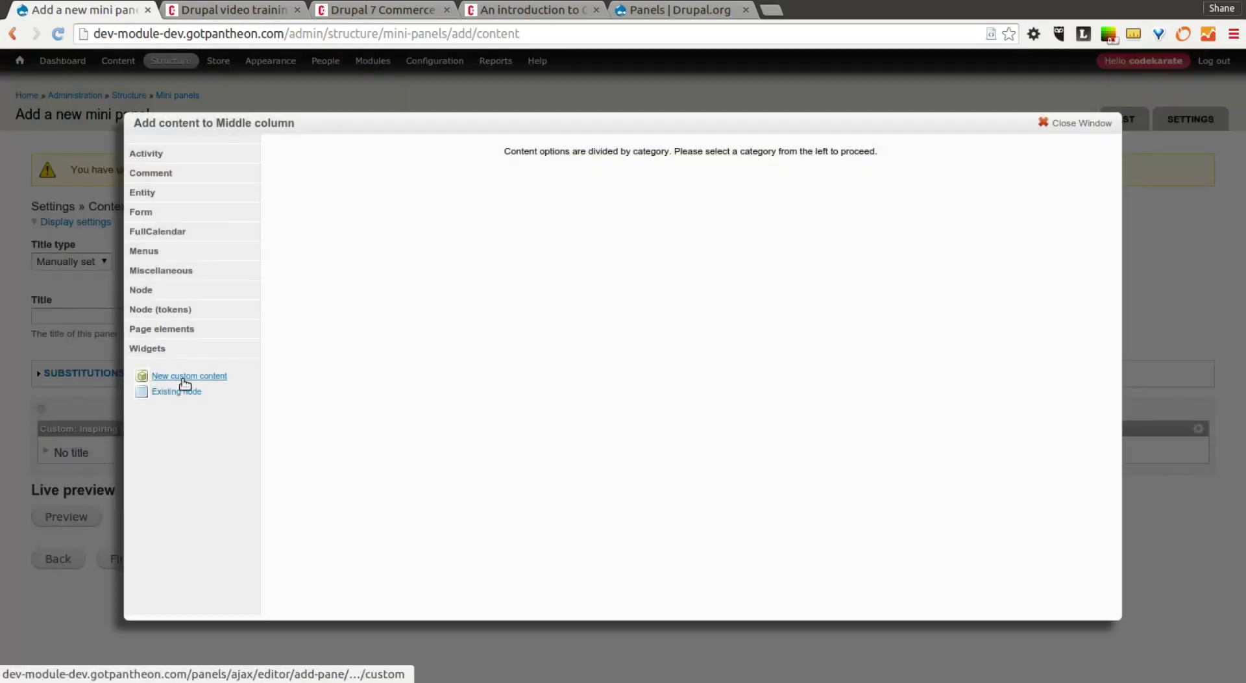
pyautogui.click(185, 384)
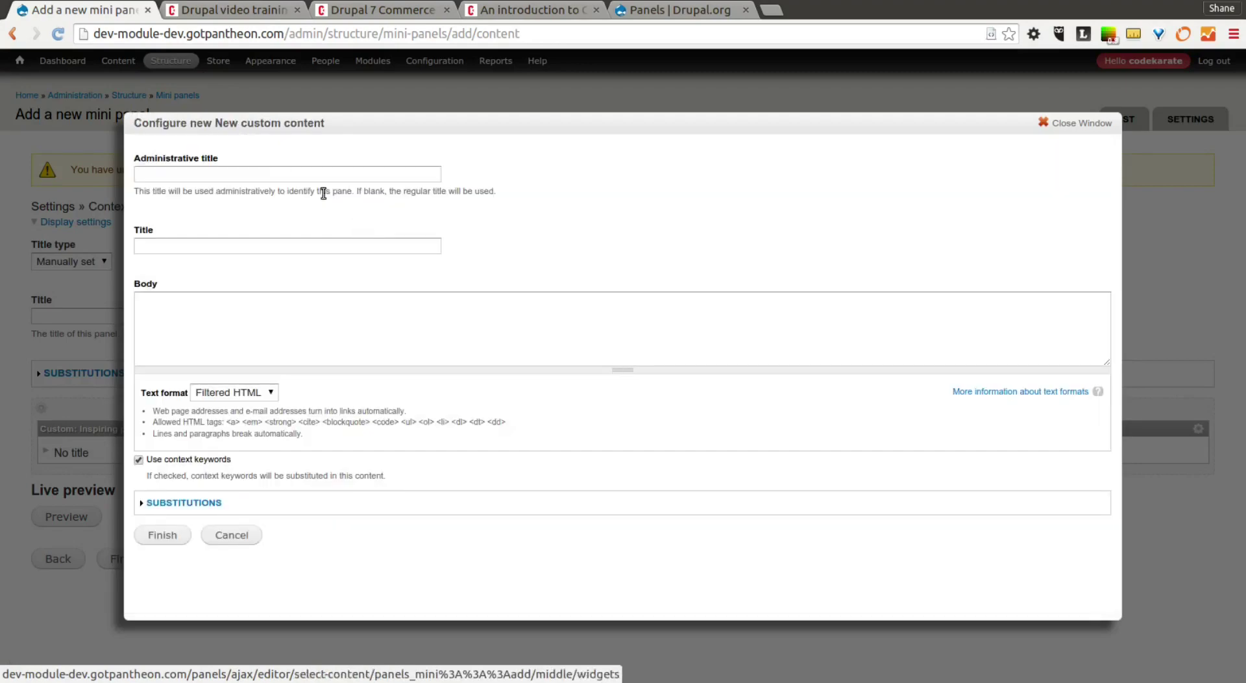
pyautogui.click(288, 172)
pyautogui.write('Test T')
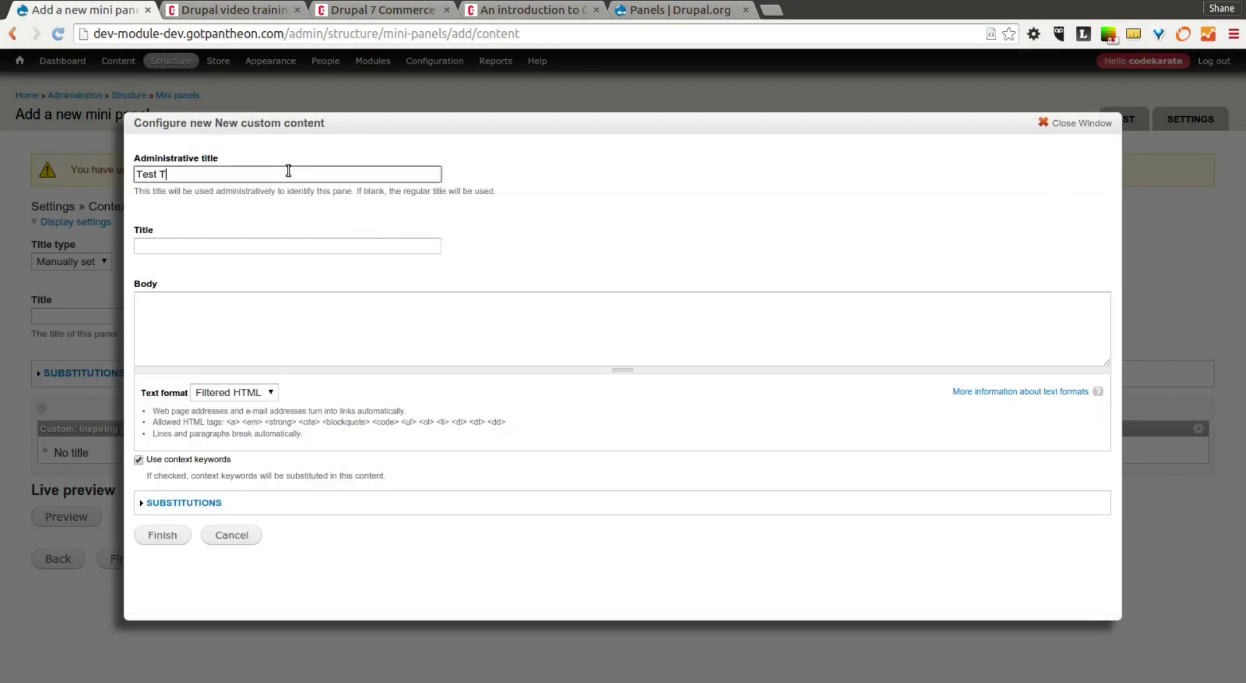
pyautogui.write('ag')
pyautogui.press('Tab')
pyautogui.press('Tab')
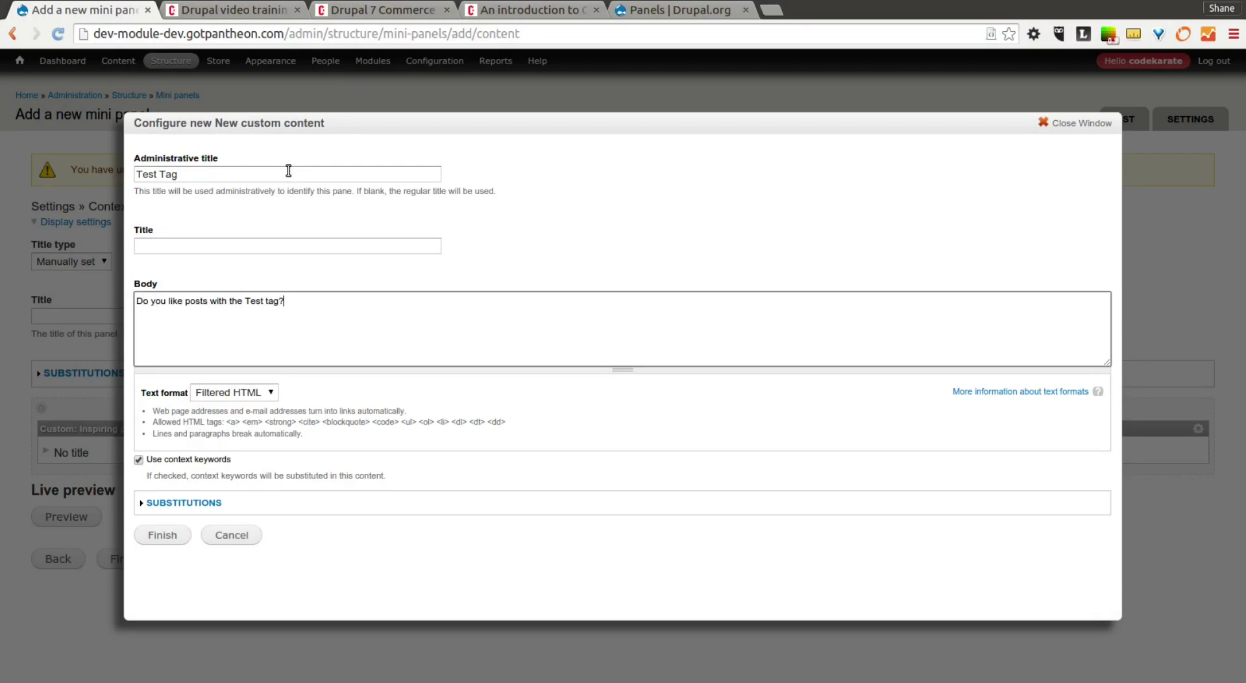
pyautogui.moveTo(329, 331); pyautogui.dragTo(91, 265)
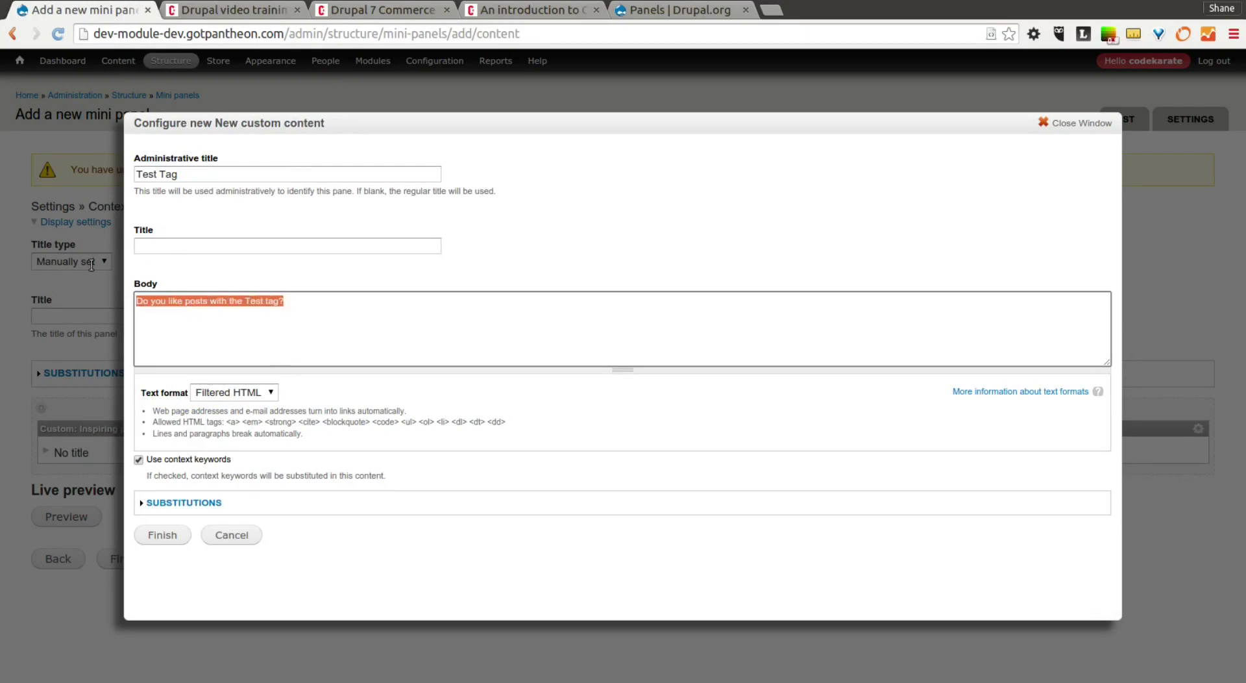
pyautogui.click(392, 337)
pyautogui.click(163, 536)
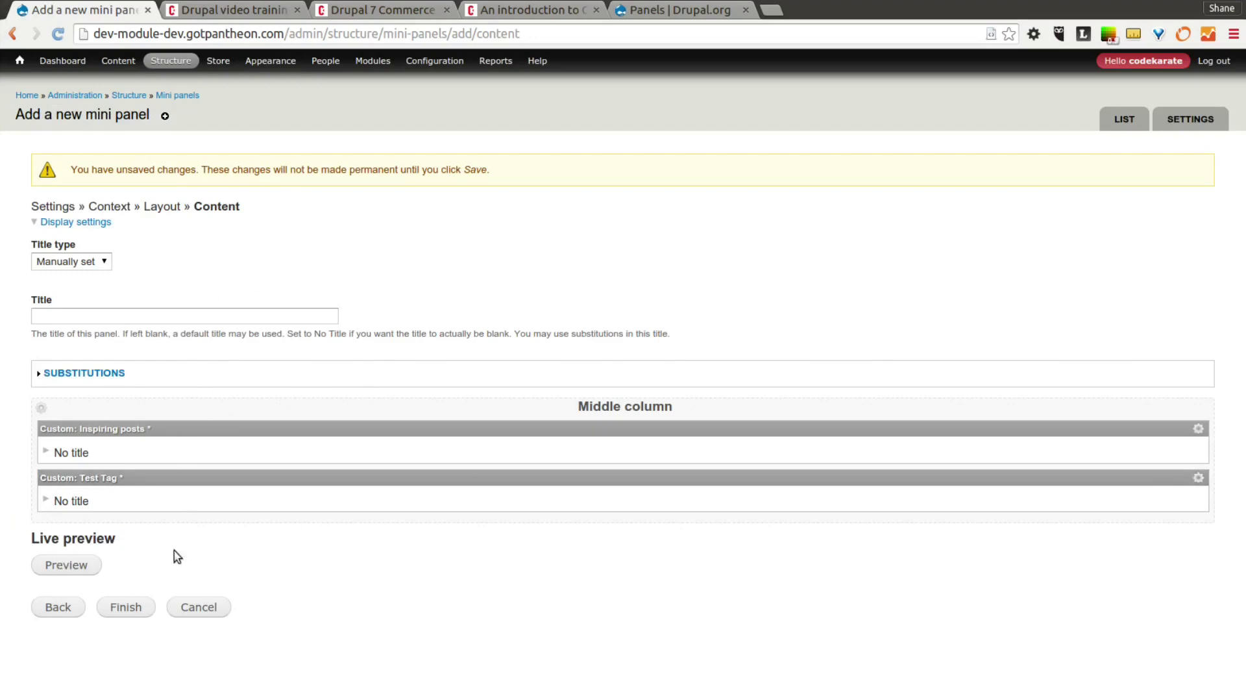
pyautogui.click(149, 613)
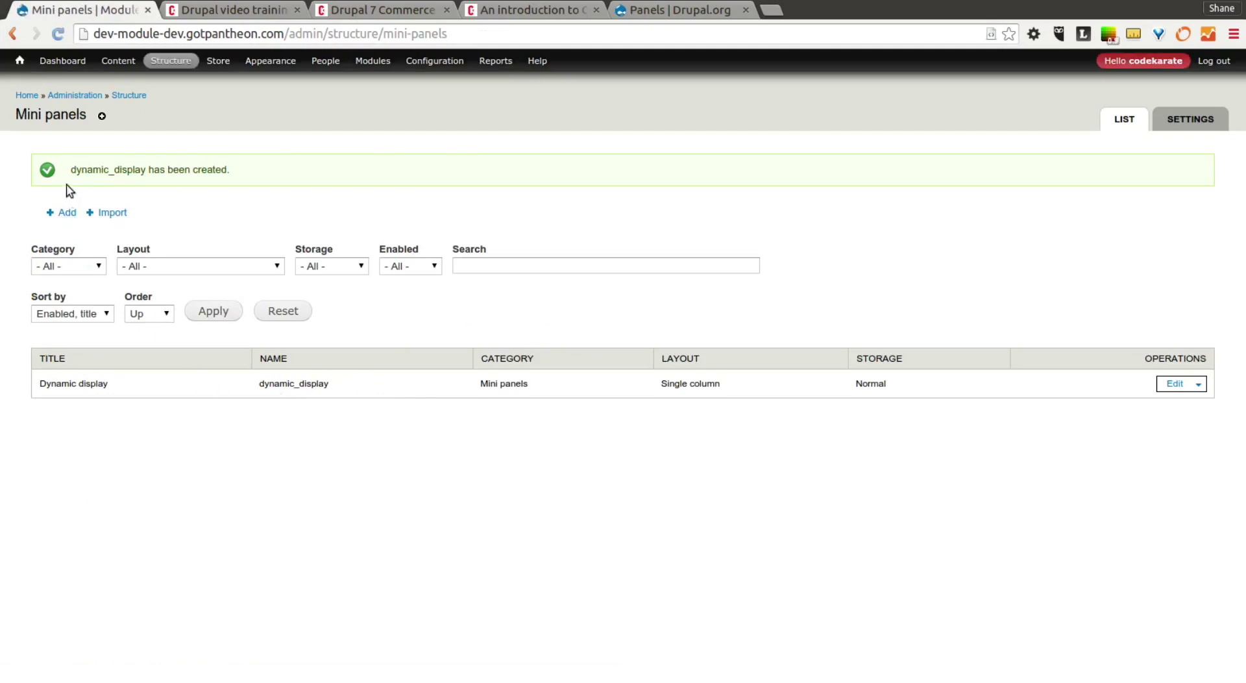
# - Move the Mini panel: Dynamic display block into Sidebar first and save the block layout
pyautogui.moveTo(170, 61)
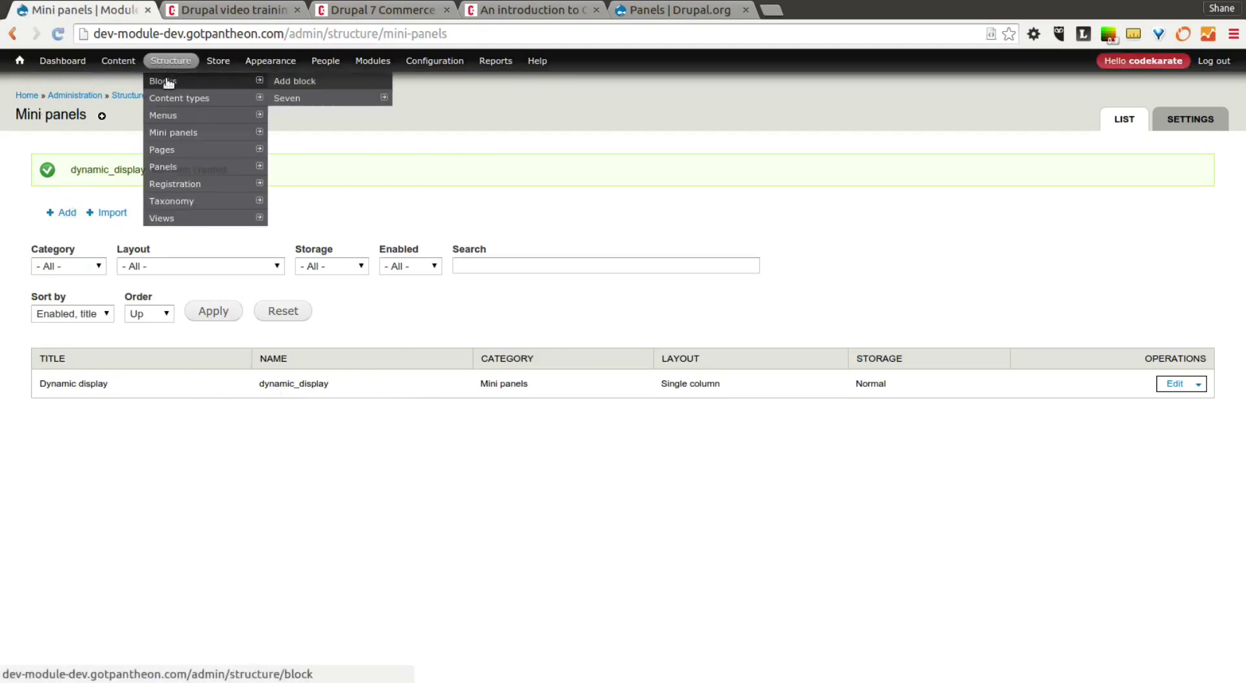
pyautogui.click(168, 82)
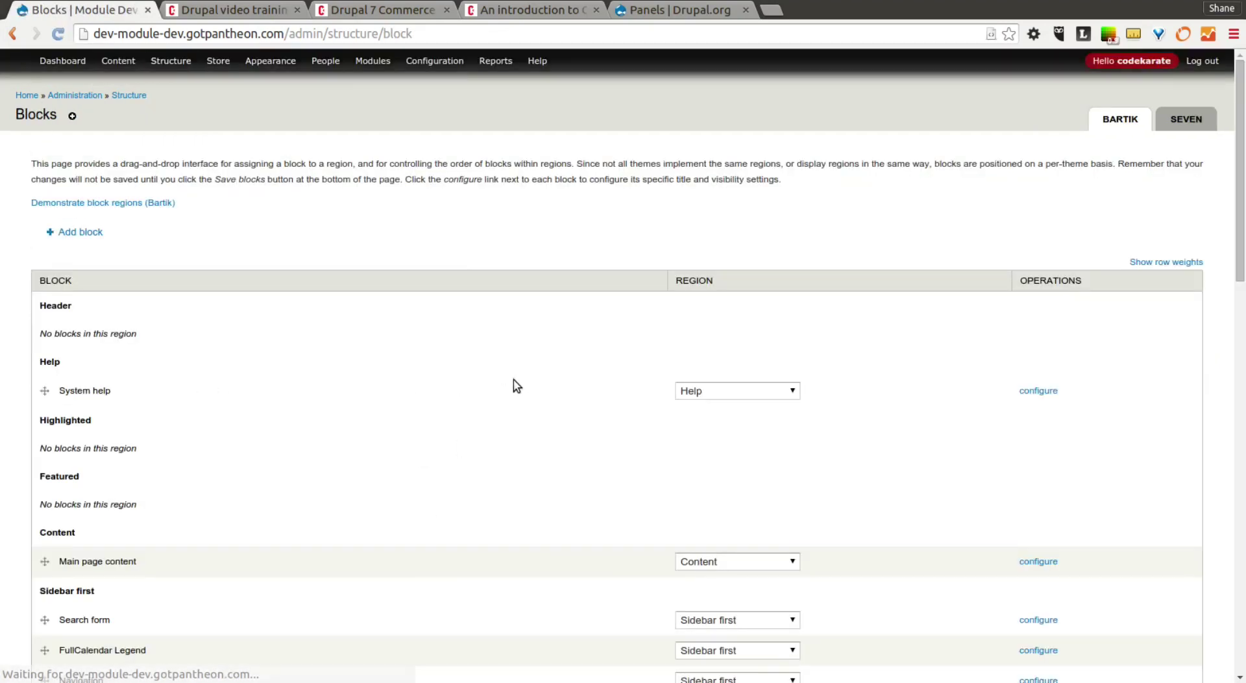
pyautogui.scroll(-5, 524, 390)
pyautogui.scroll(-20, 373, 425)
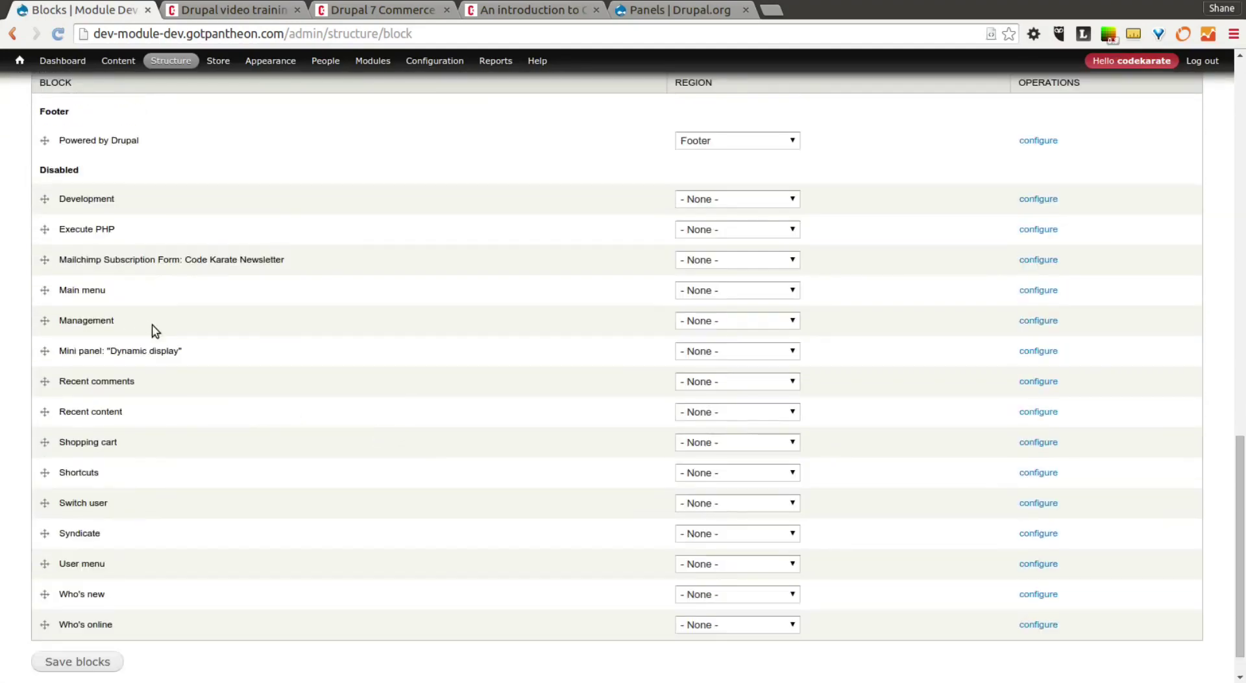
pyautogui.moveTo(45, 352); pyautogui.dragTo(294, 501)
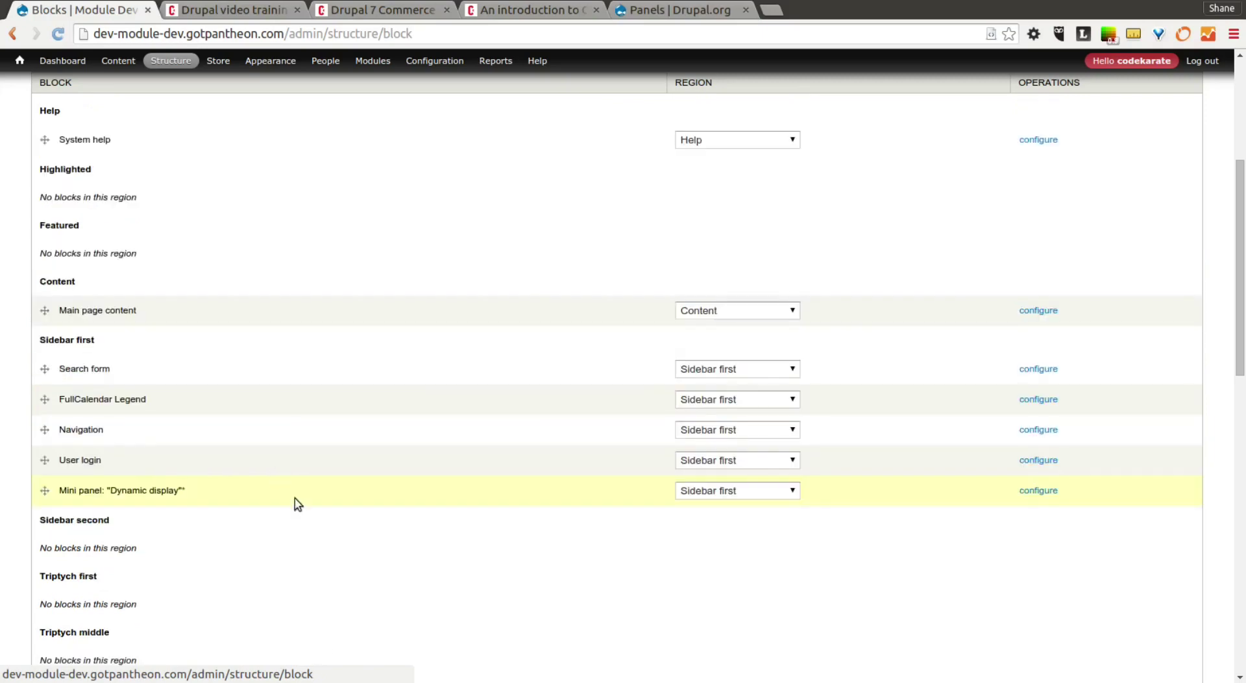
pyautogui.scroll(-15, 175, 476)
pyautogui.scroll(-2, 172, 516)
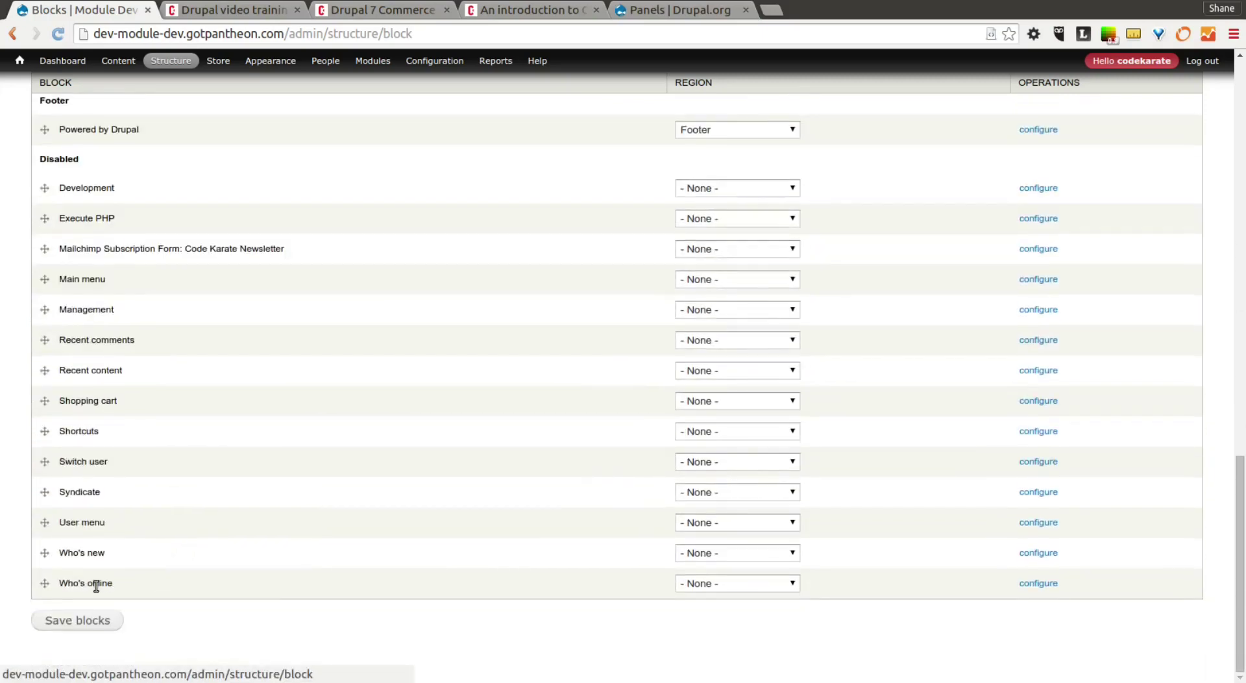
pyautogui.click(97, 618)
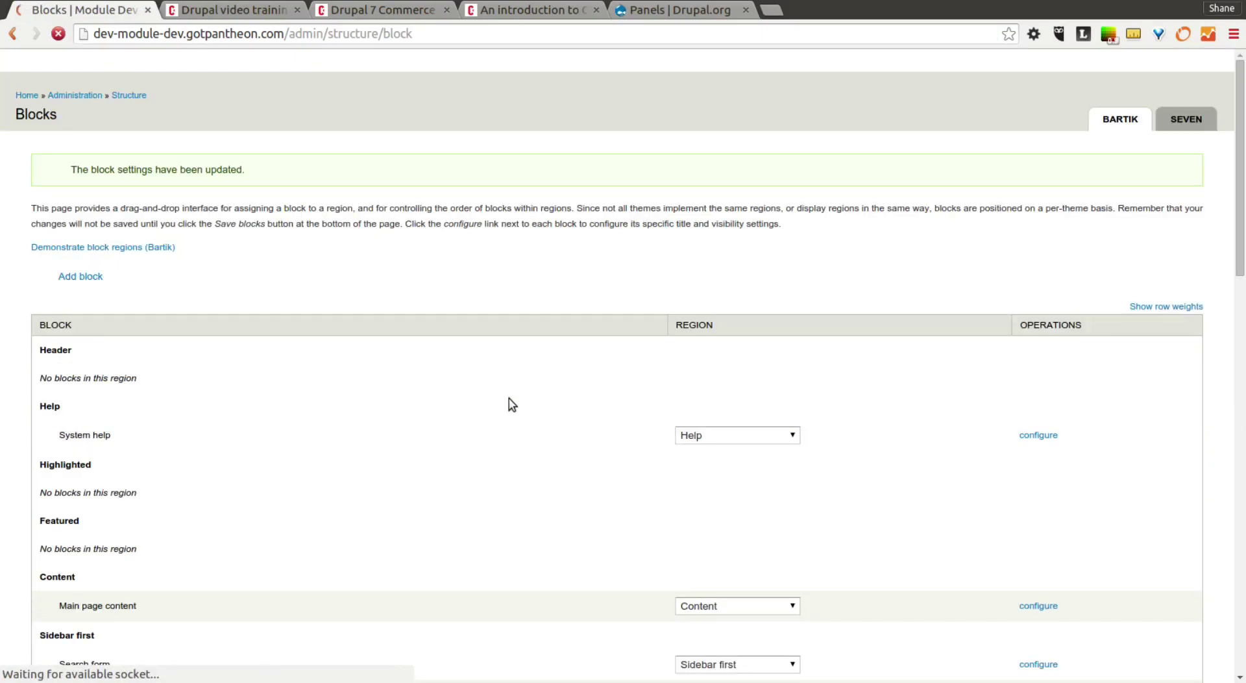
pyautogui.scroll(-10, 523, 409)
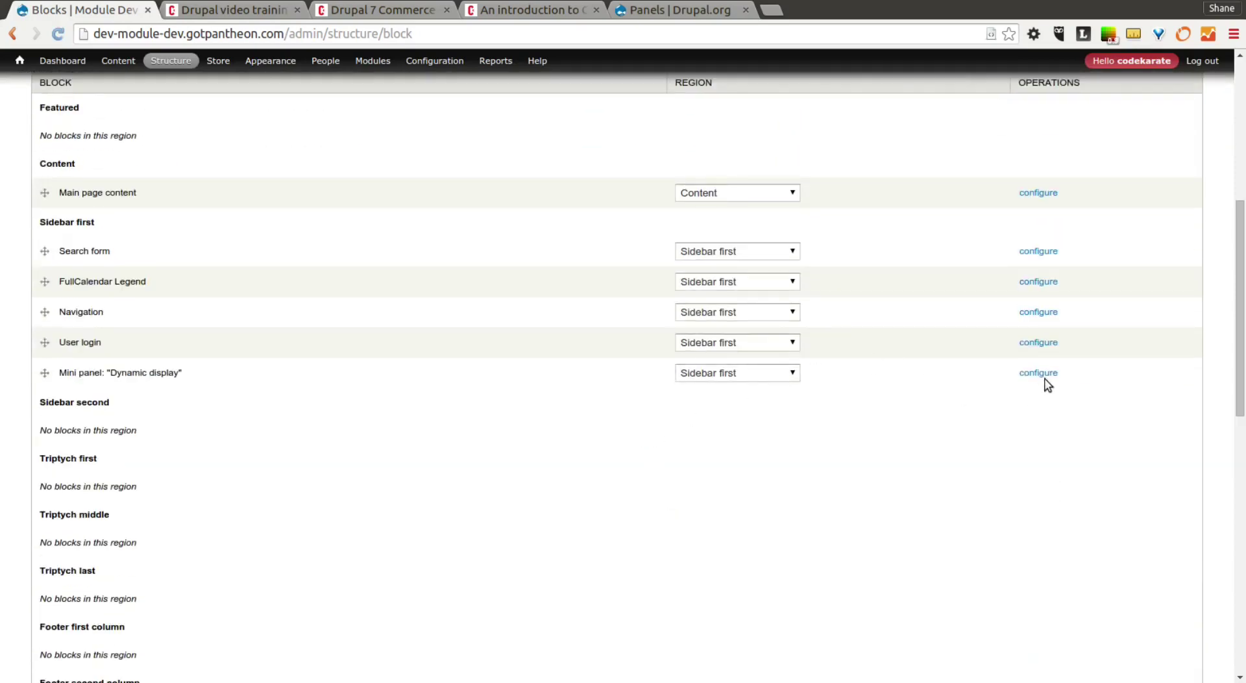
# - Limit the Dynamic display block's visibility to the Article content type, leaving page paths empty
pyautogui.click(1045, 374)
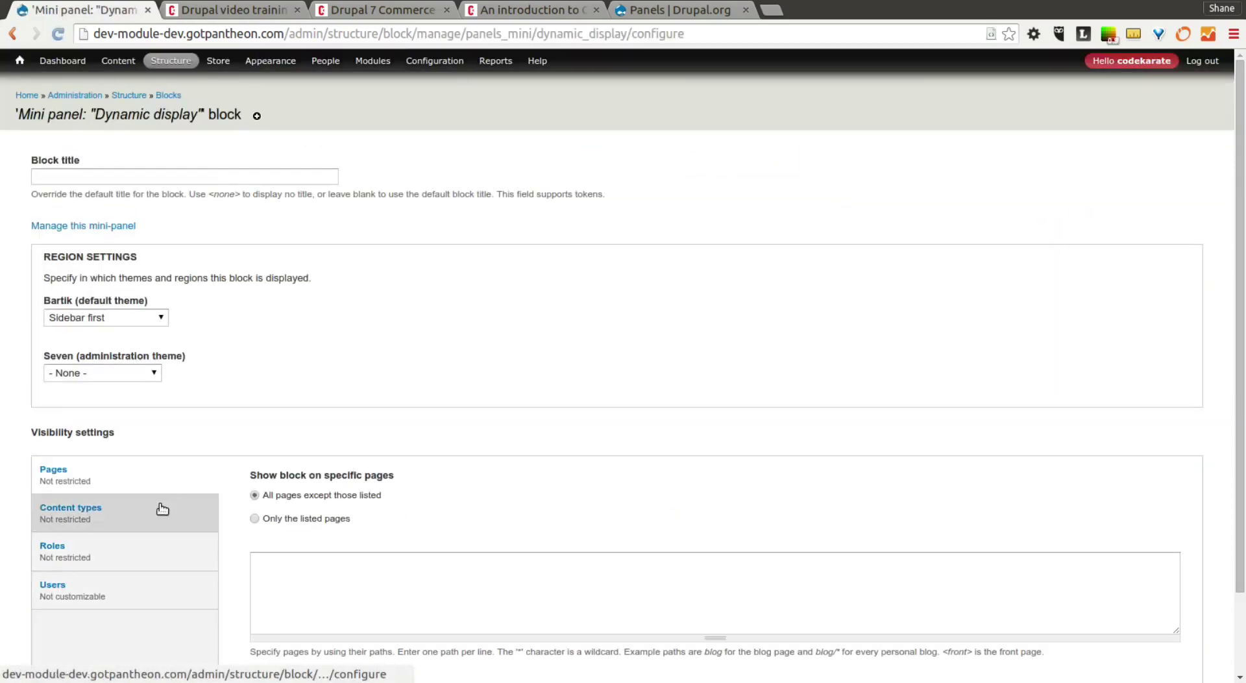
pyautogui.click(166, 509)
pyautogui.scroll(-2, 340, 512)
pyautogui.click(256, 416)
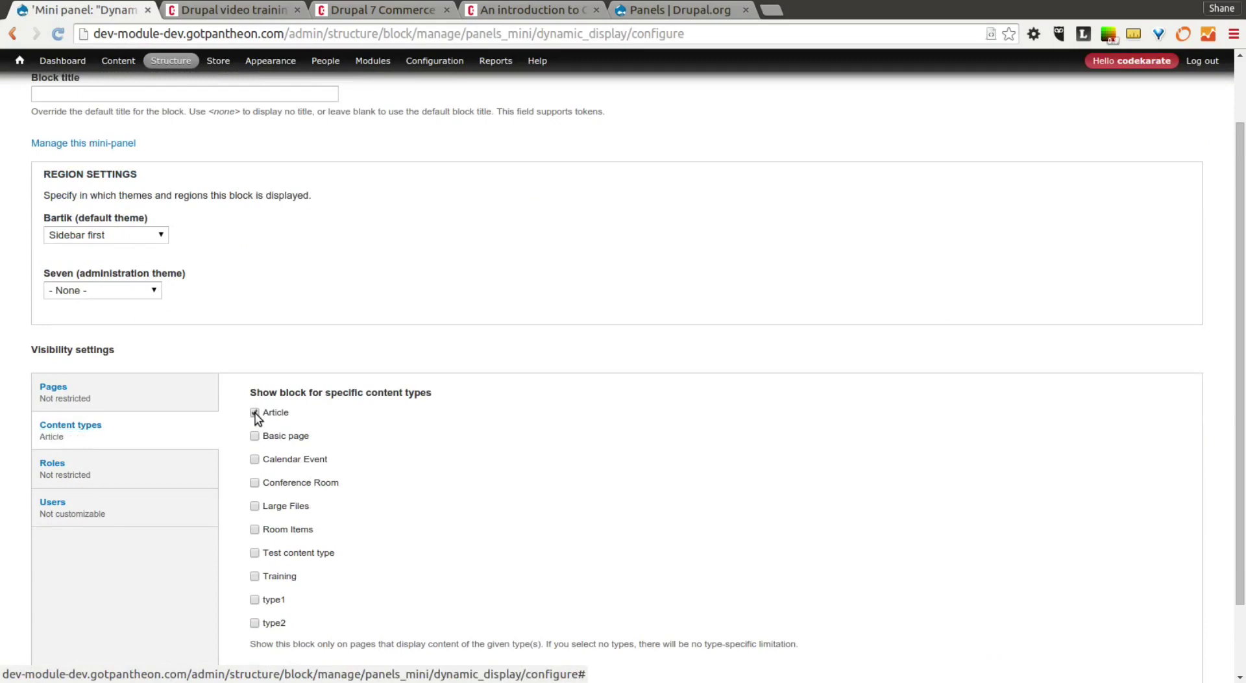
pyautogui.scroll(-3, 459, 424)
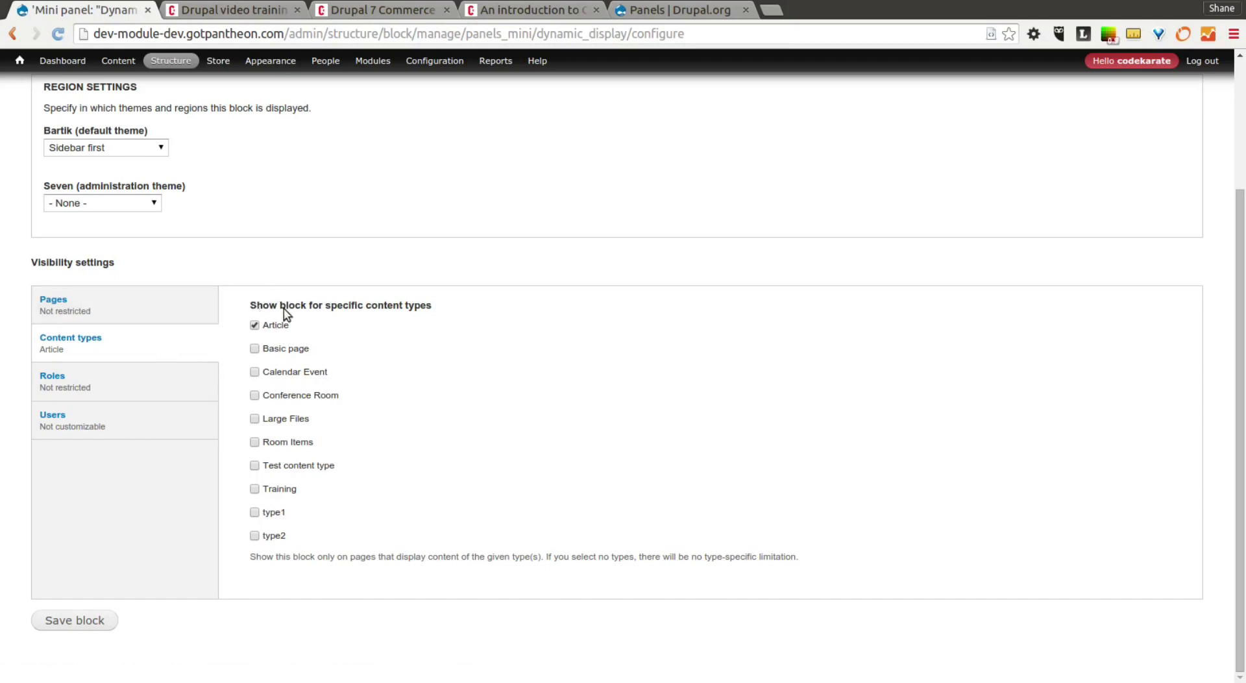
pyautogui.click(166, 309)
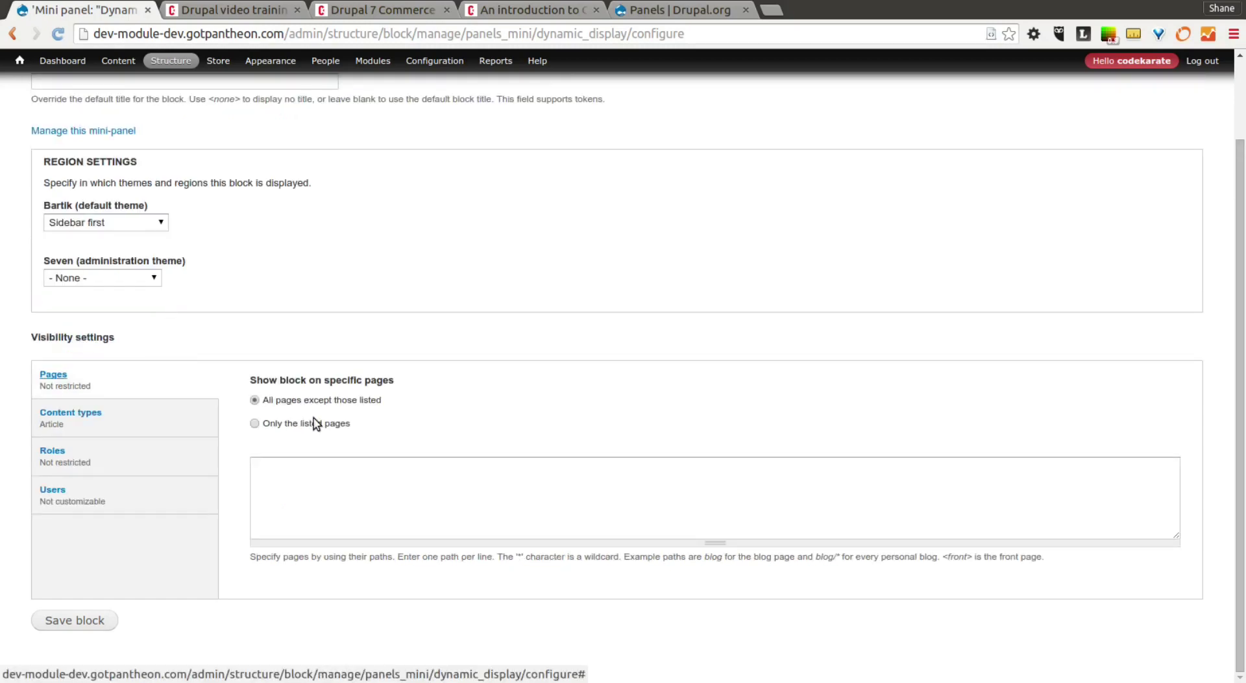
pyautogui.click(297, 508)
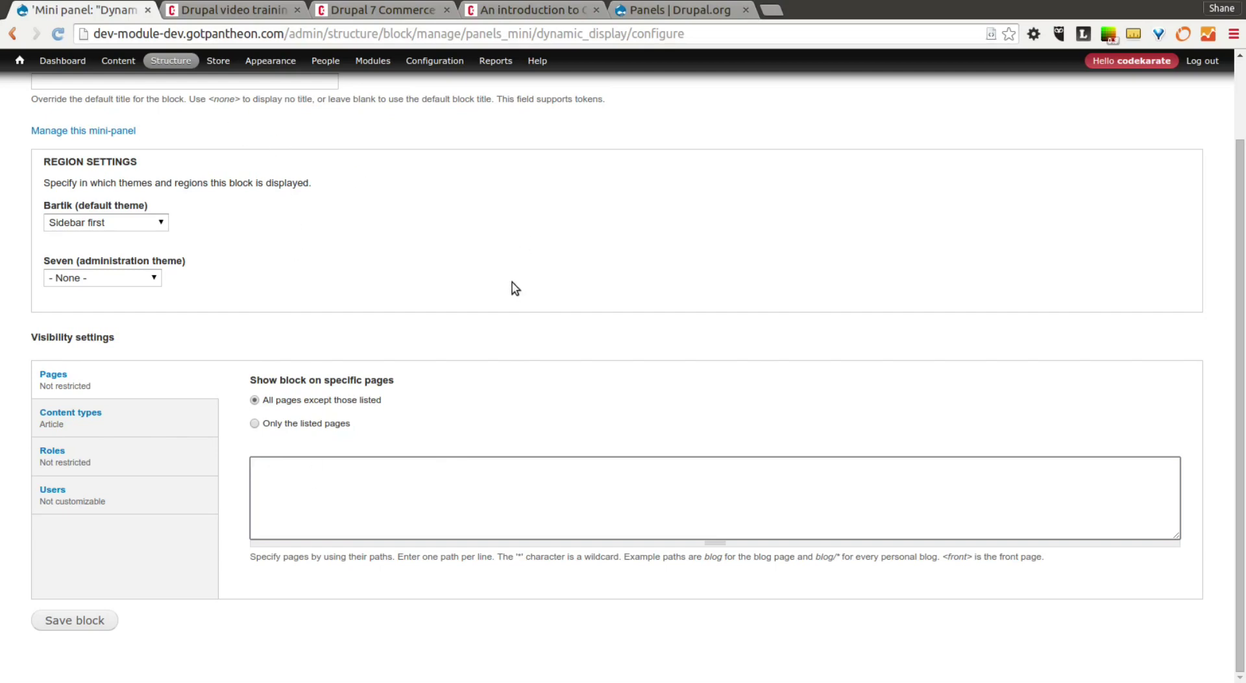
pyautogui.click(471, 342)
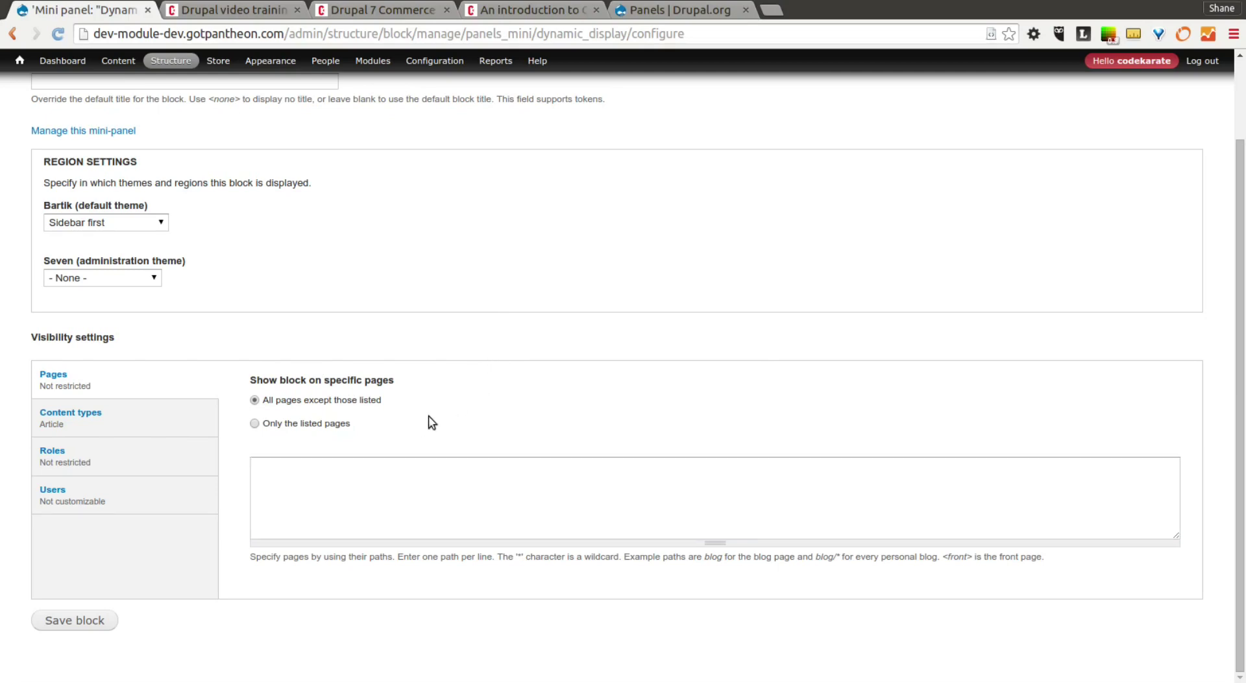
pyautogui.click(104, 416)
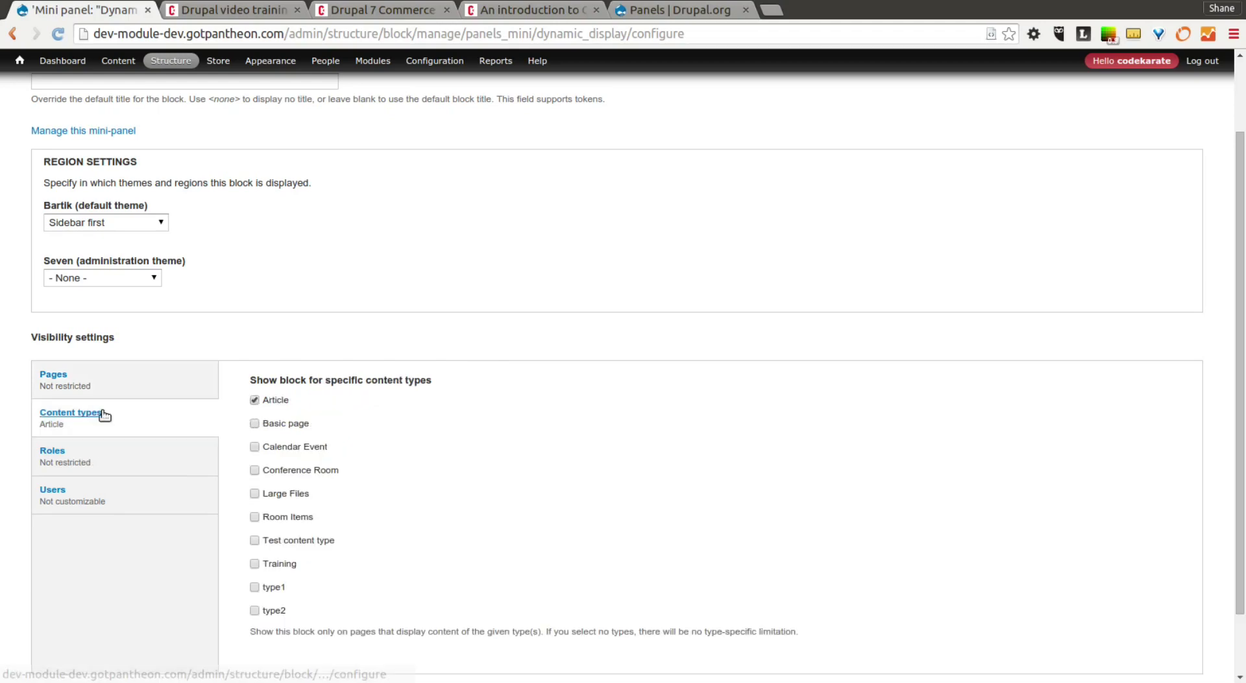
pyautogui.scroll(-2, 261, 435)
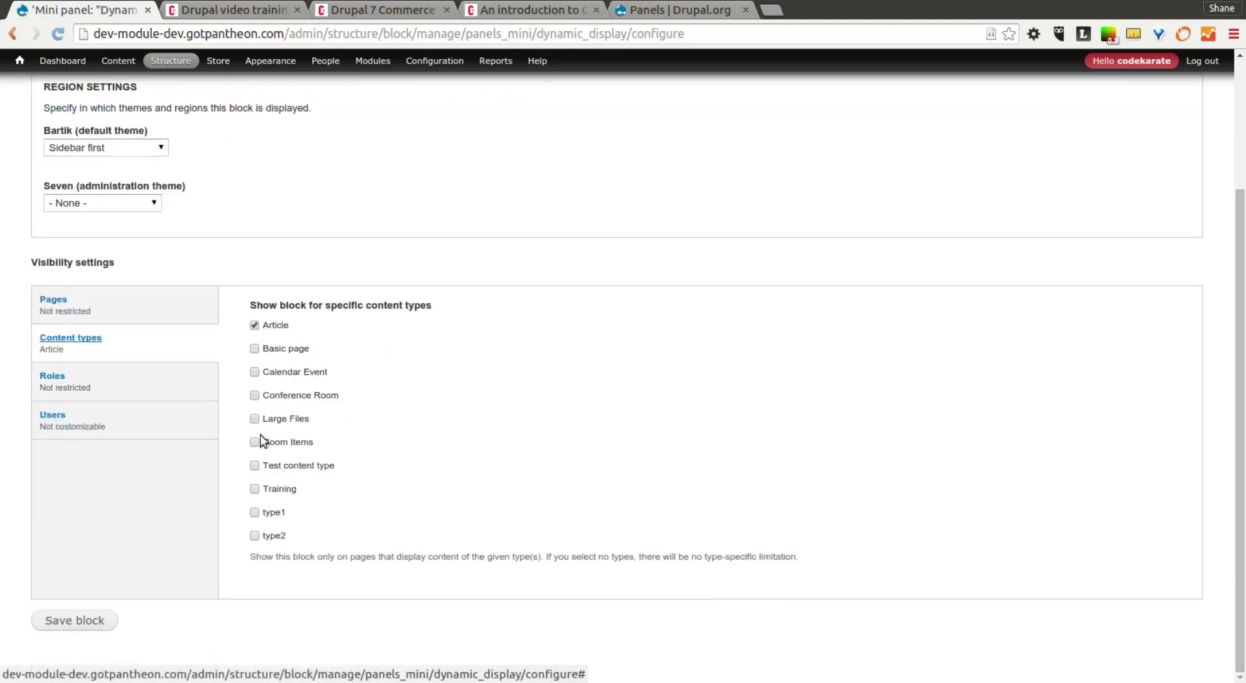
# - Save the block configuration and open Test Article 3 from the front page
pyautogui.click(111, 619)
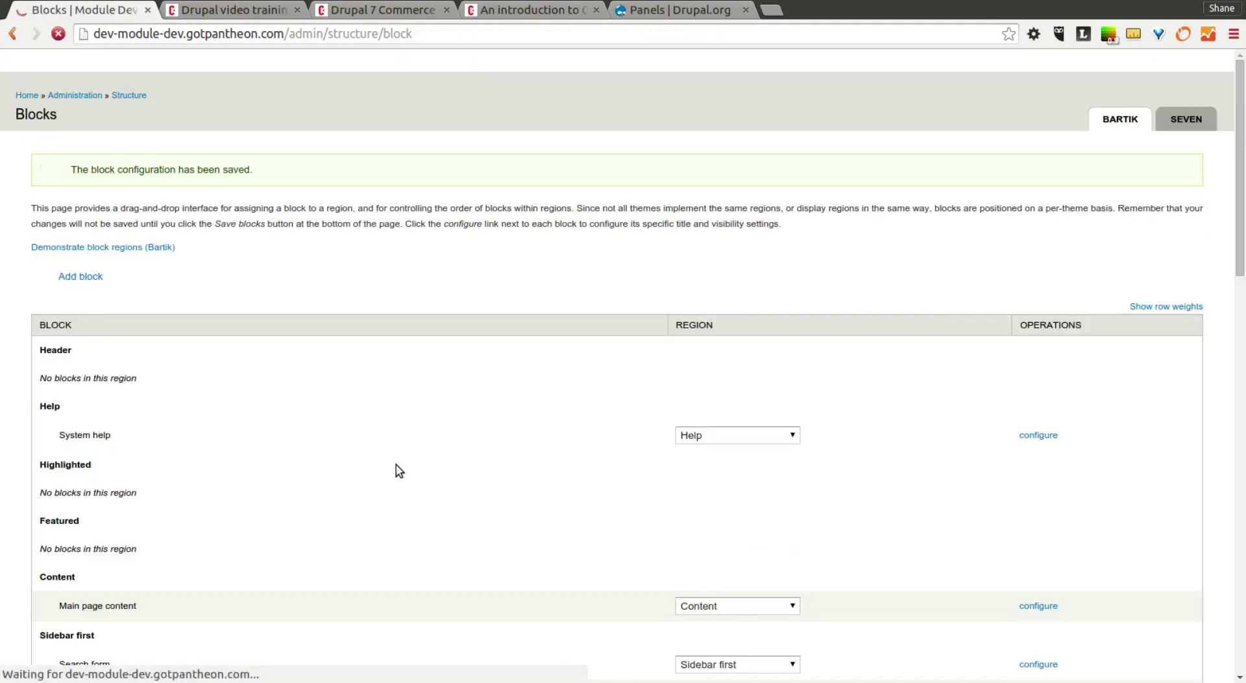
pyautogui.click(27, 96)
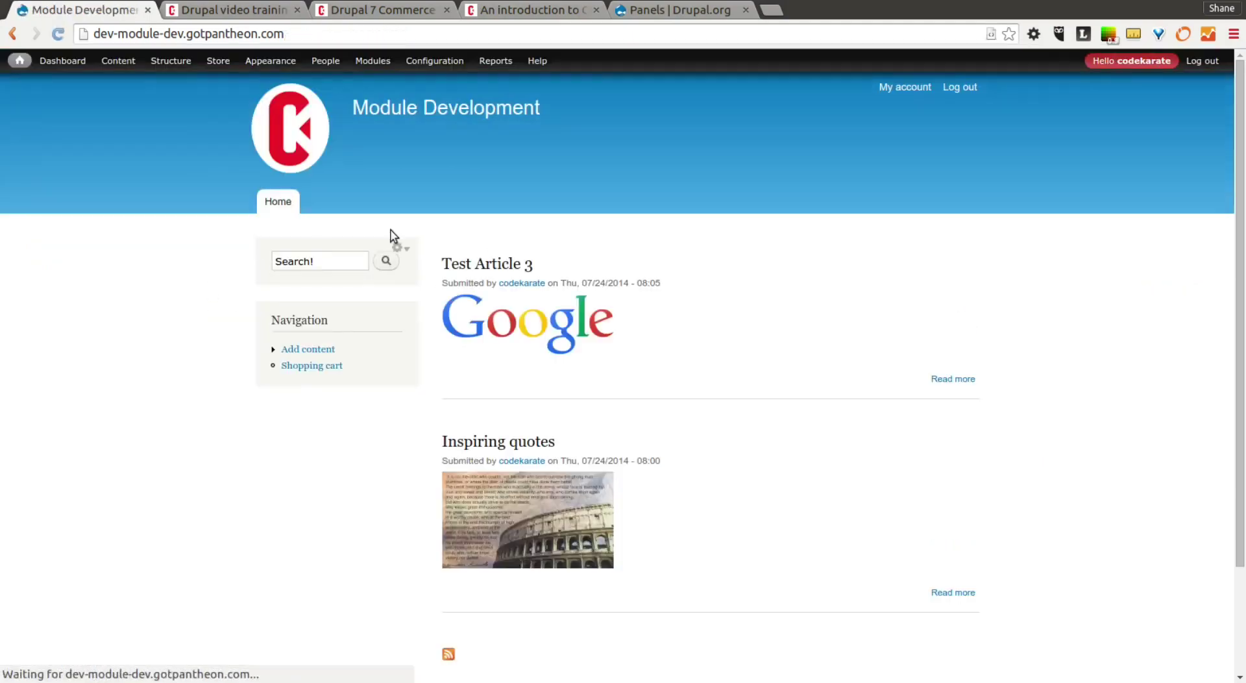
pyautogui.click(516, 264)
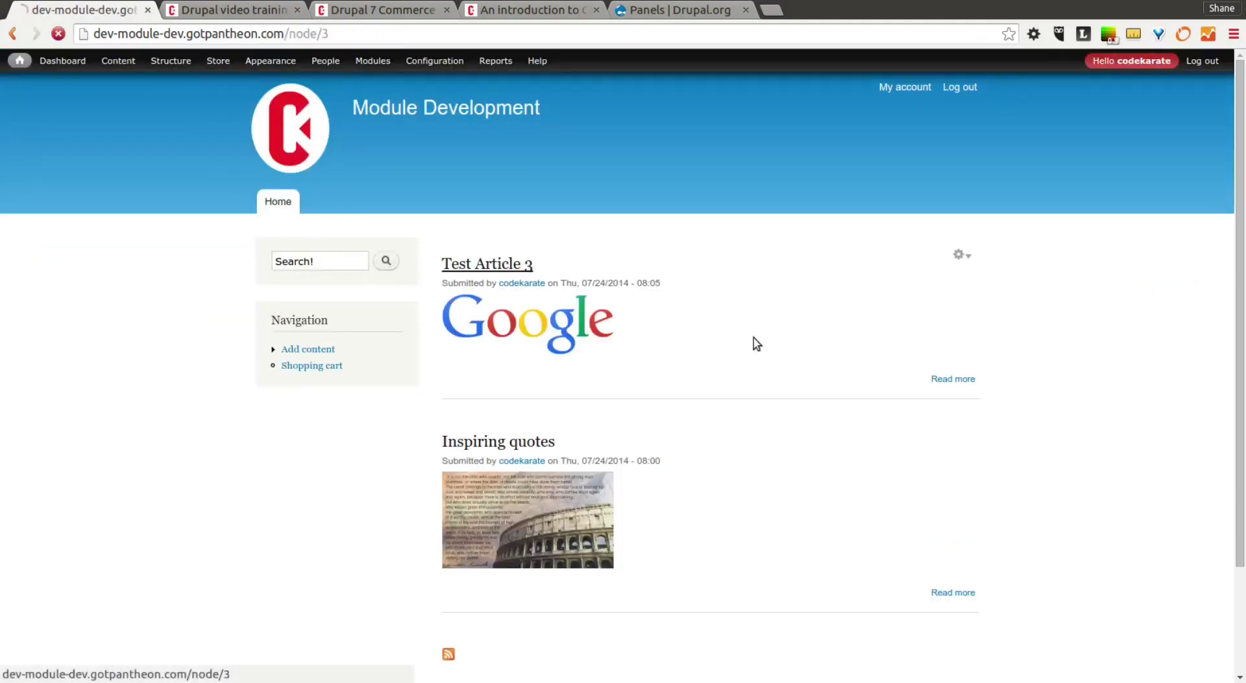
pyautogui.scroll(-10, 248, 421)
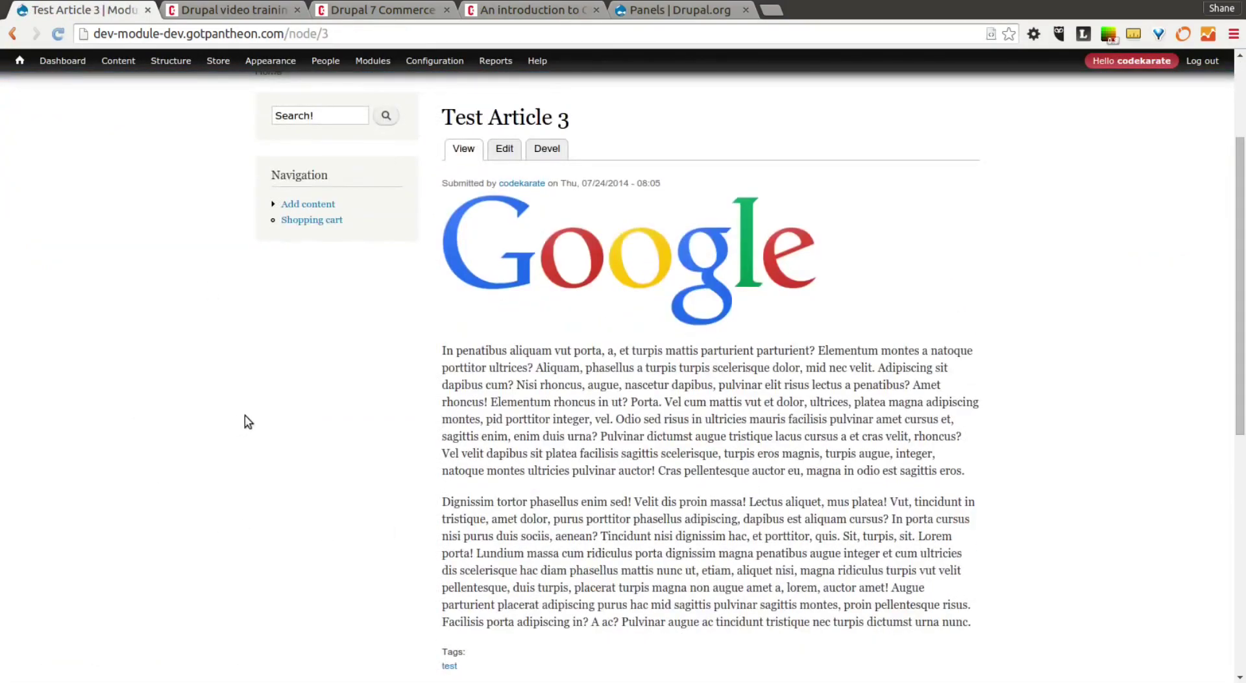
pyautogui.scroll(10, 248, 414)
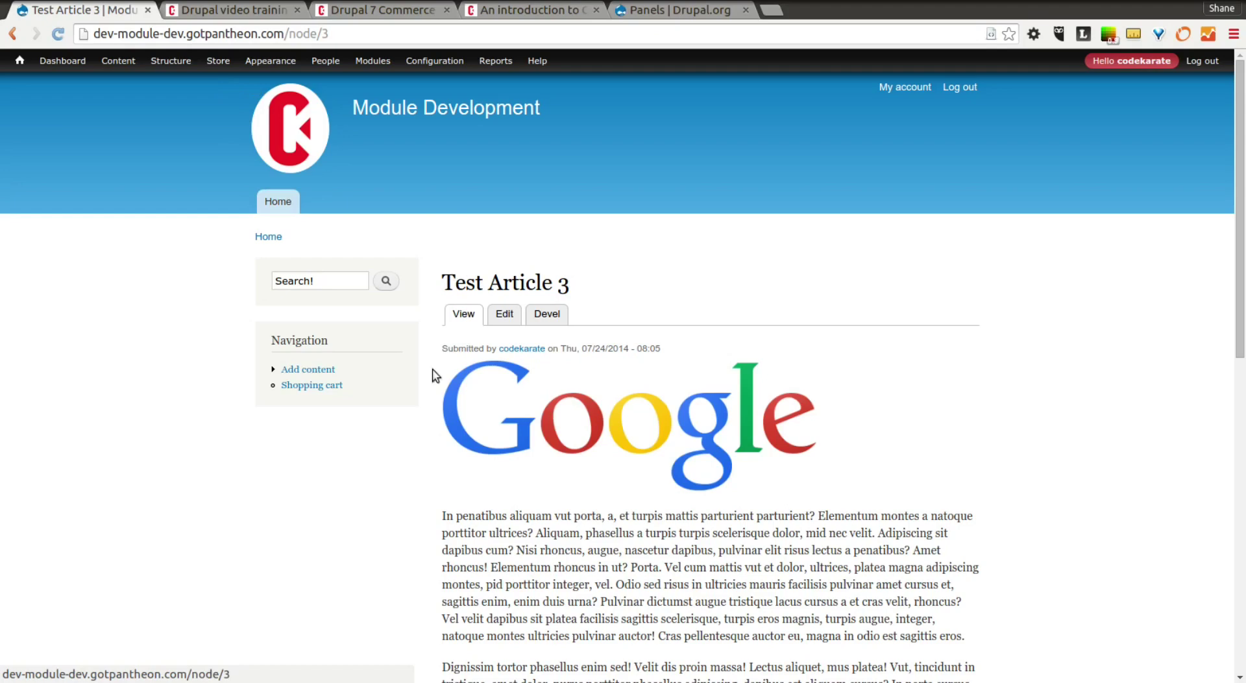
pyautogui.scroll(-1, 435, 375)
pyautogui.moveTo(166, 72)
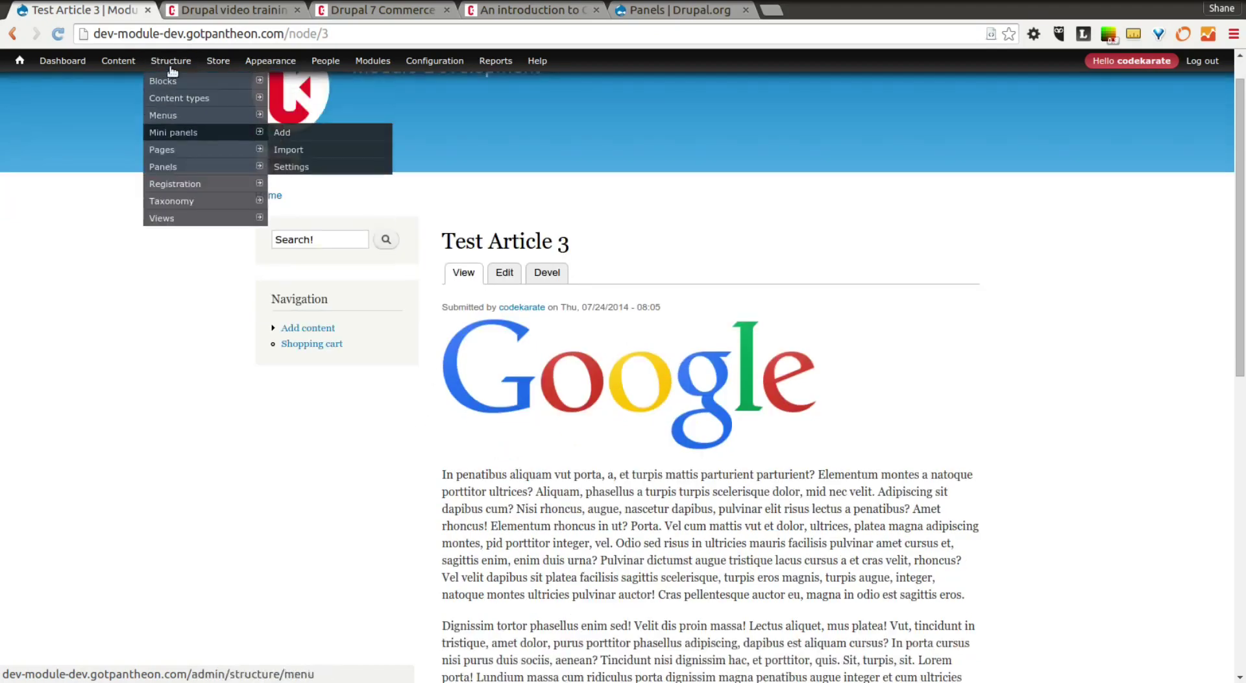
# - Enable the node_view page override in the Pages list and open it for editing
pyautogui.click(179, 150)
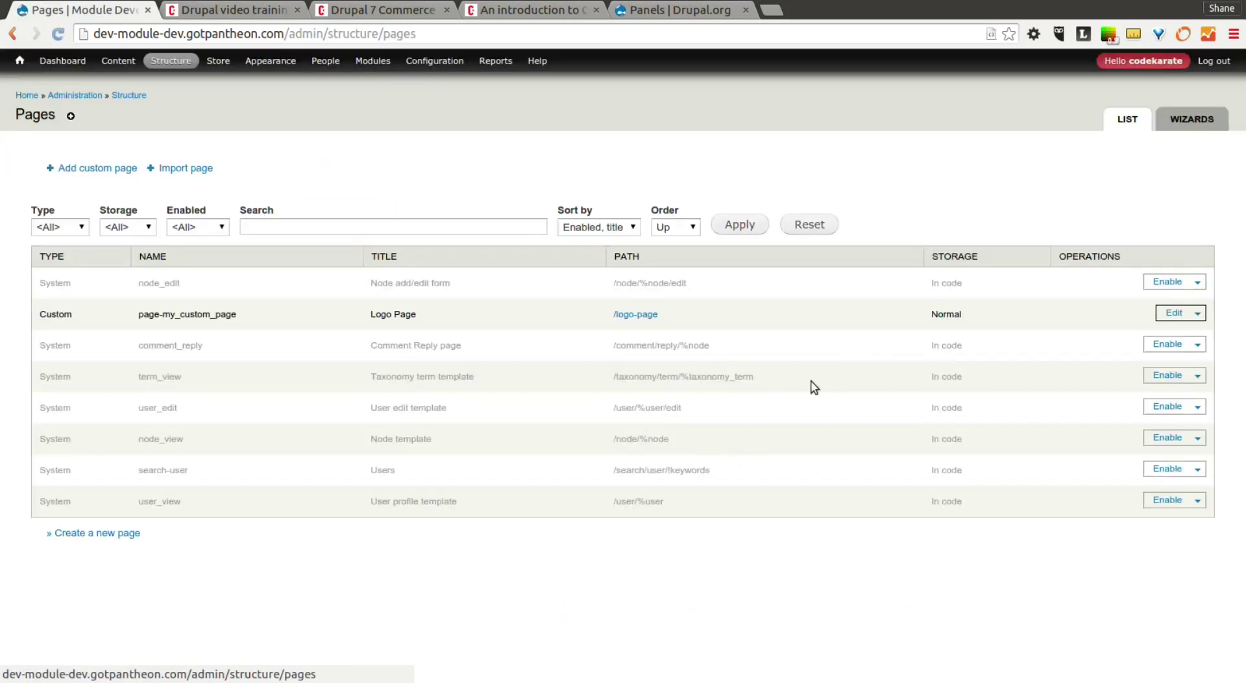
pyautogui.moveTo(143, 440); pyautogui.dragTo(221, 440)
pyautogui.click(153, 431)
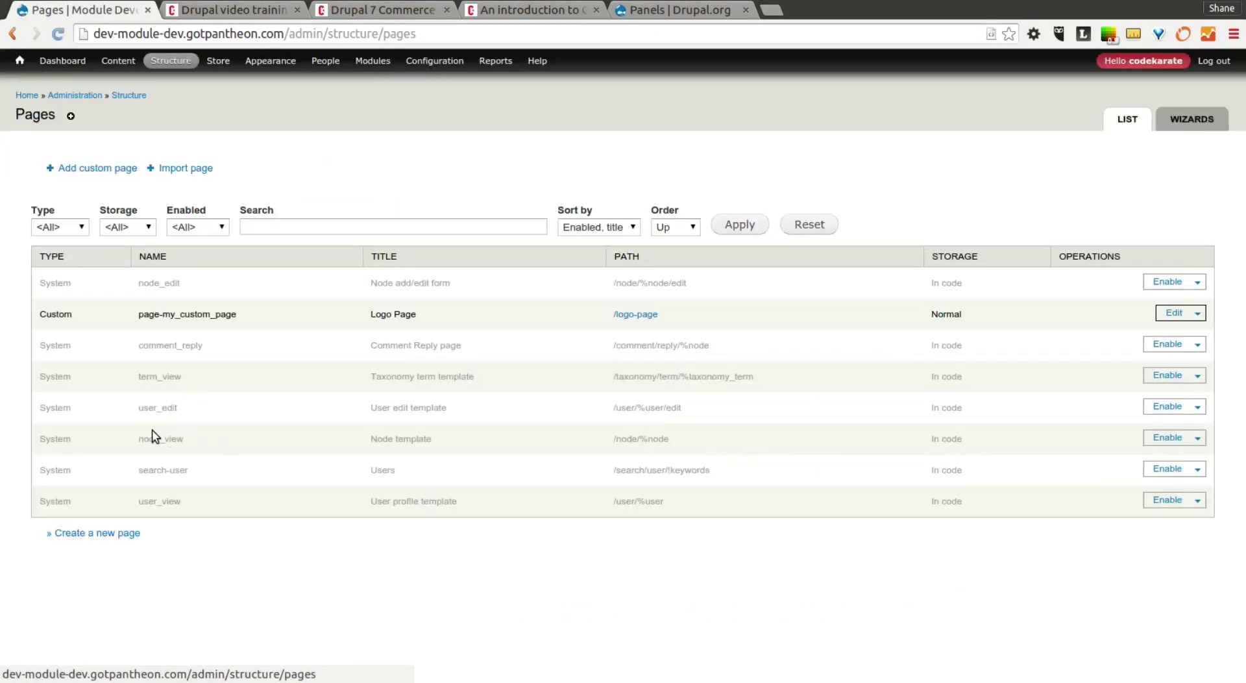
pyautogui.click(1168, 439)
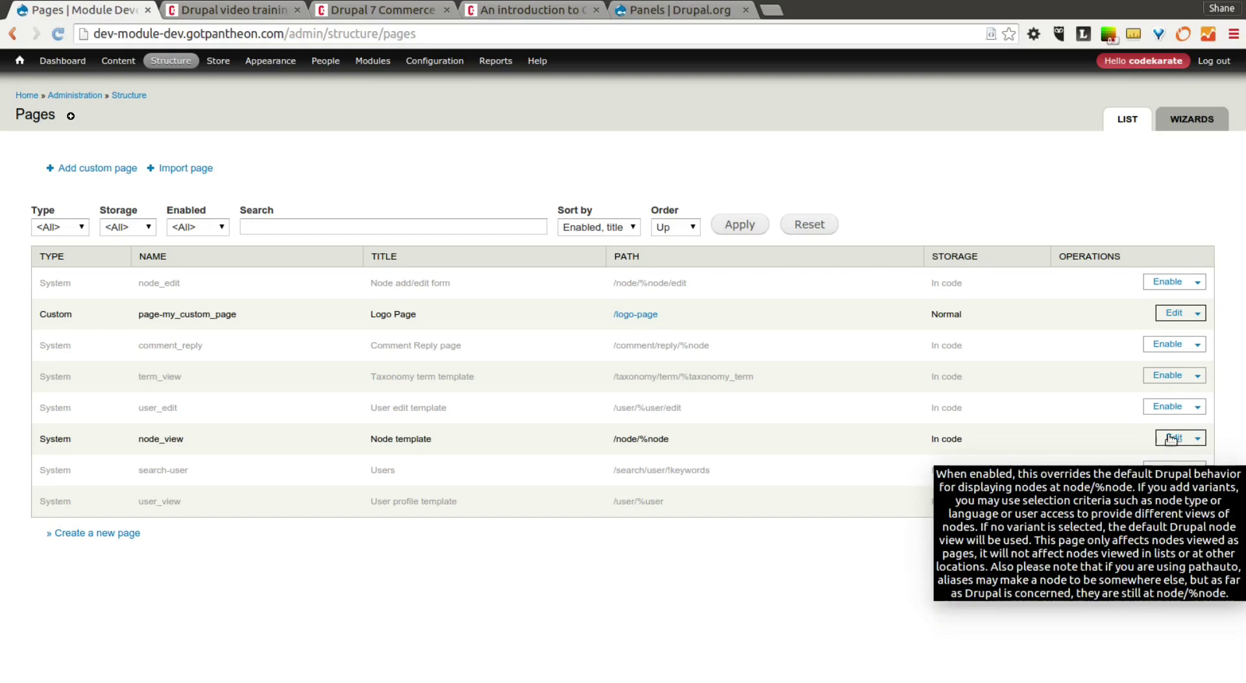
pyautogui.click(1173, 437)
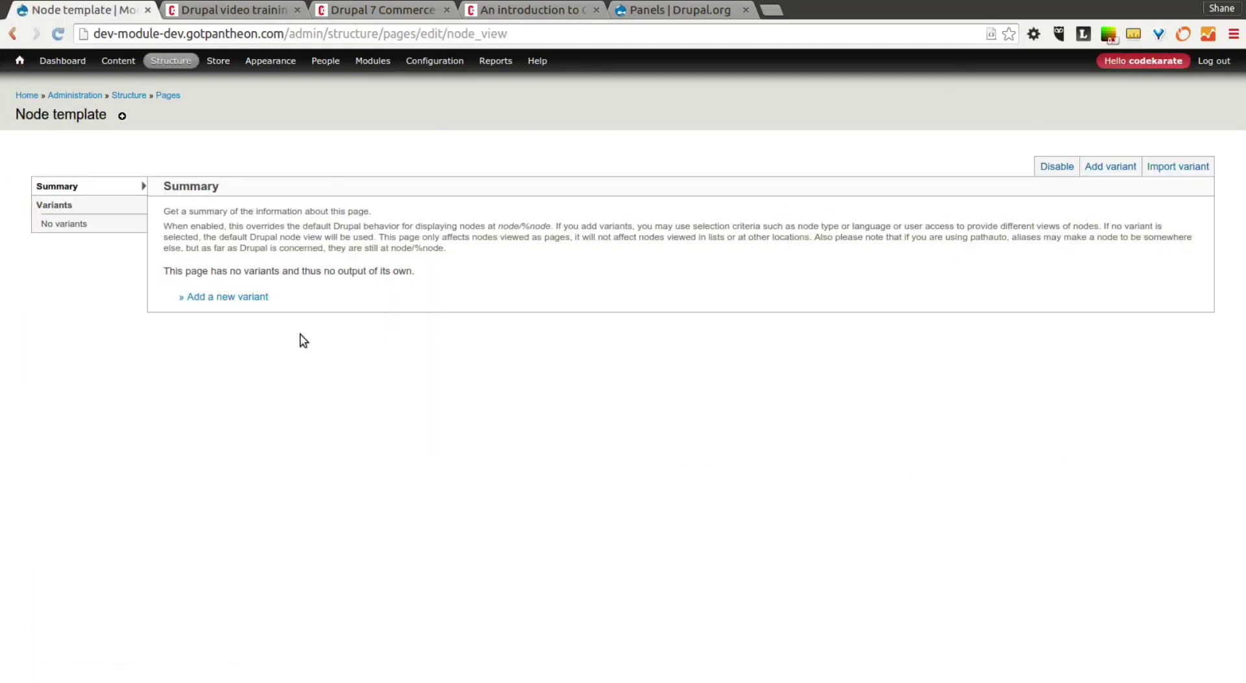
# - Create a new node_view variant with a Node: type selection rule limited to Article
pyautogui.click(261, 300)
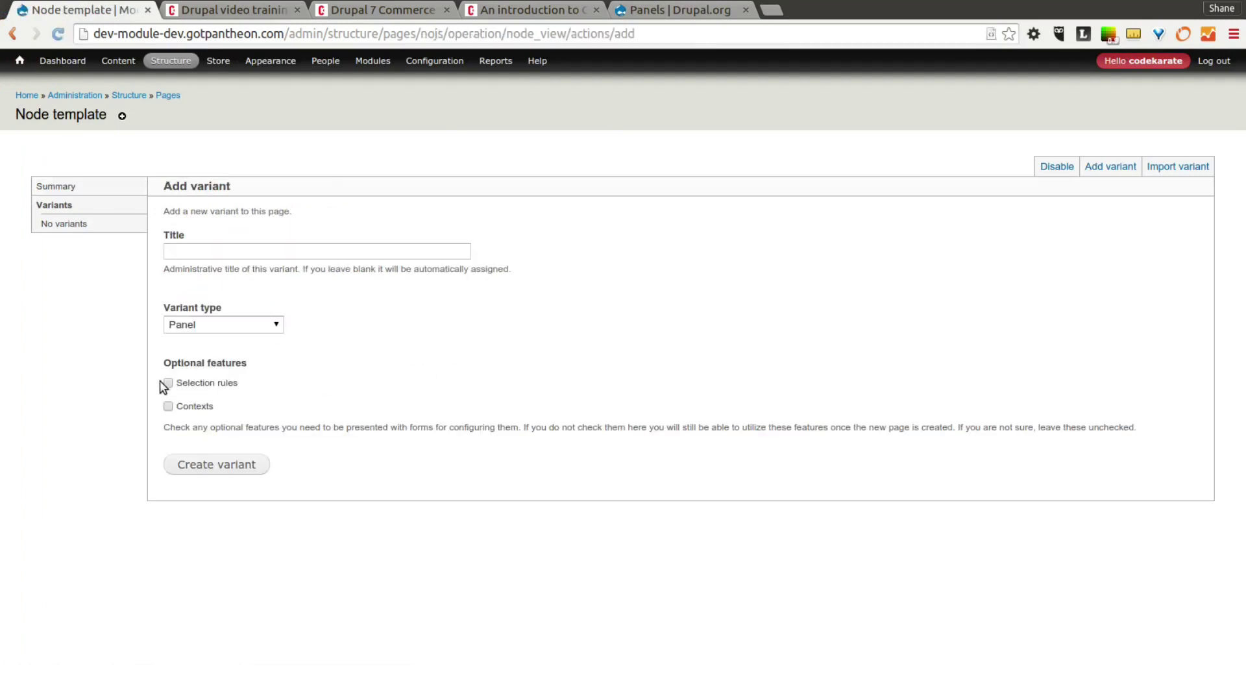
pyautogui.click(169, 383)
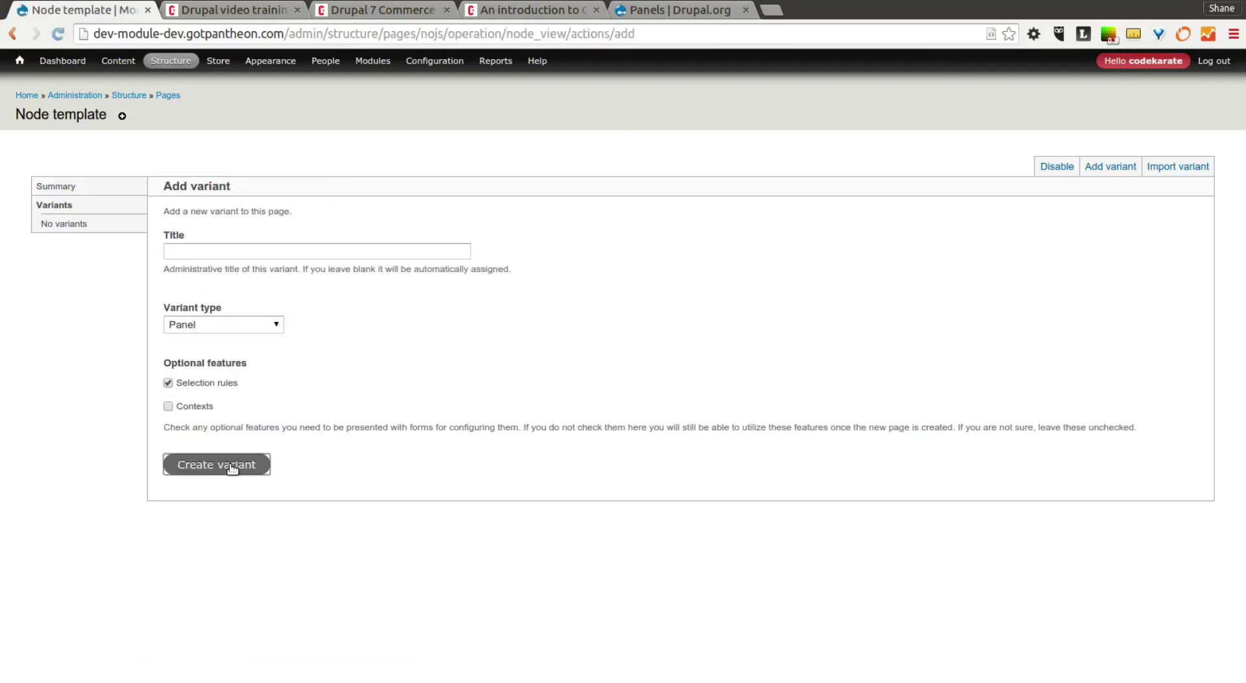
pyautogui.click(224, 464)
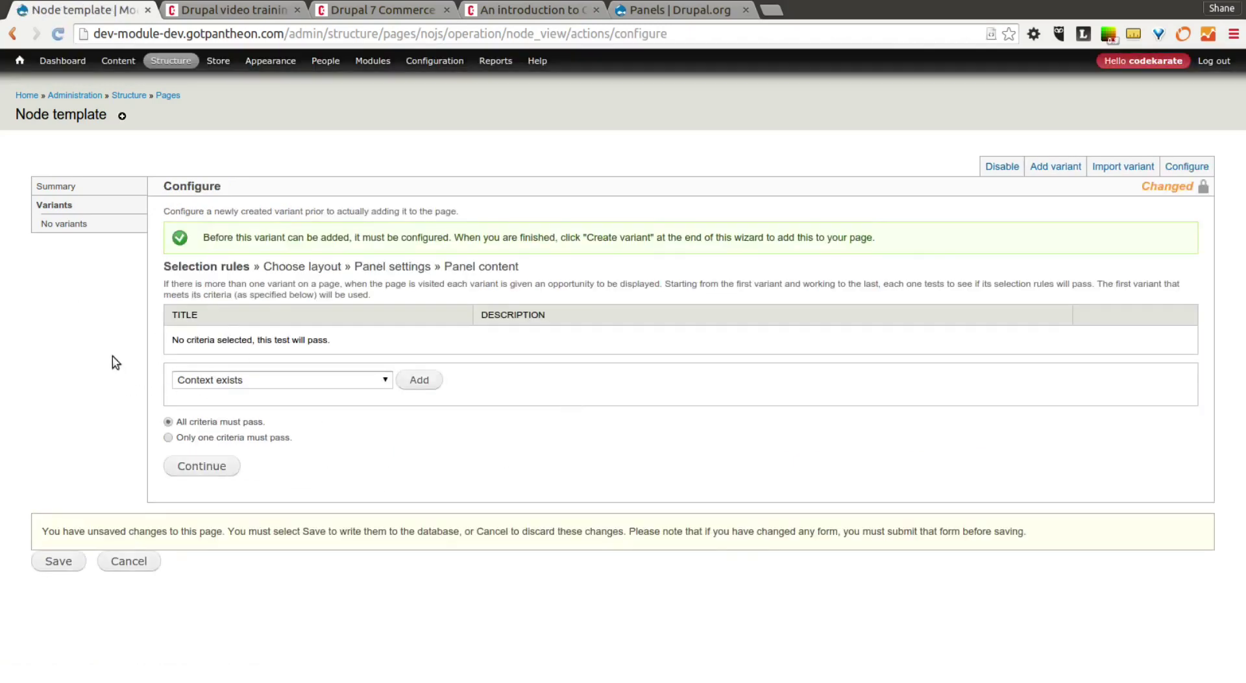
pyautogui.click(248, 380)
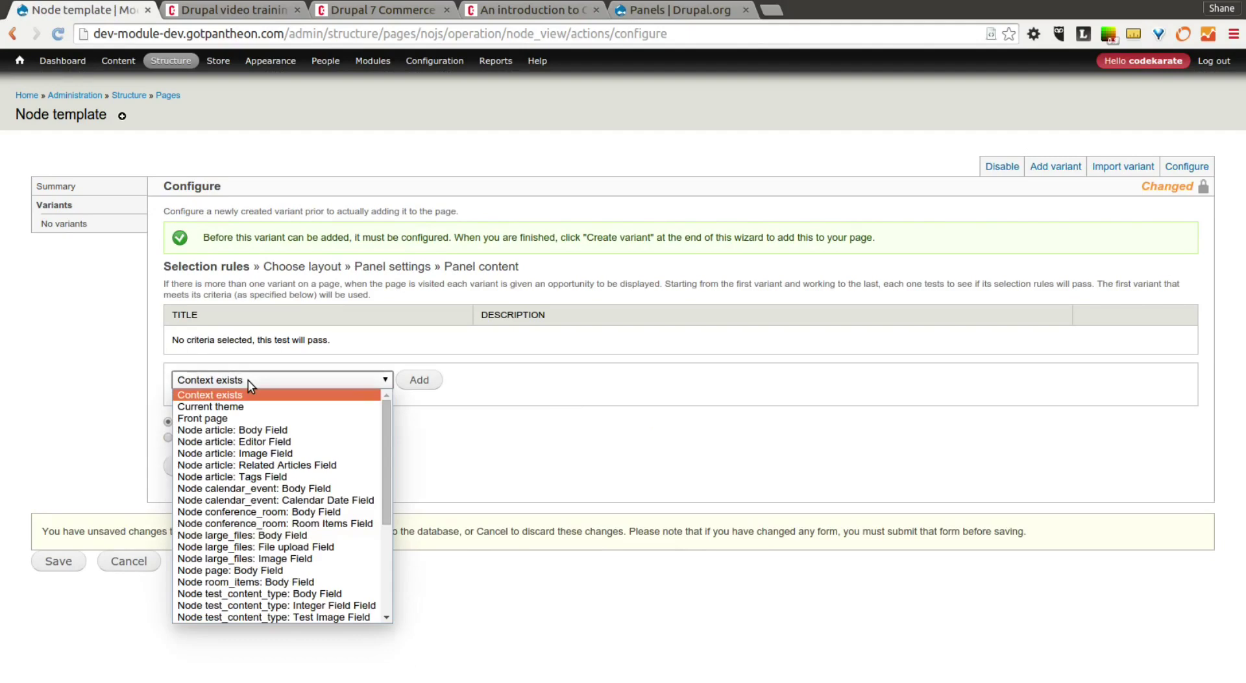
pyautogui.scroll(-5, 309, 409)
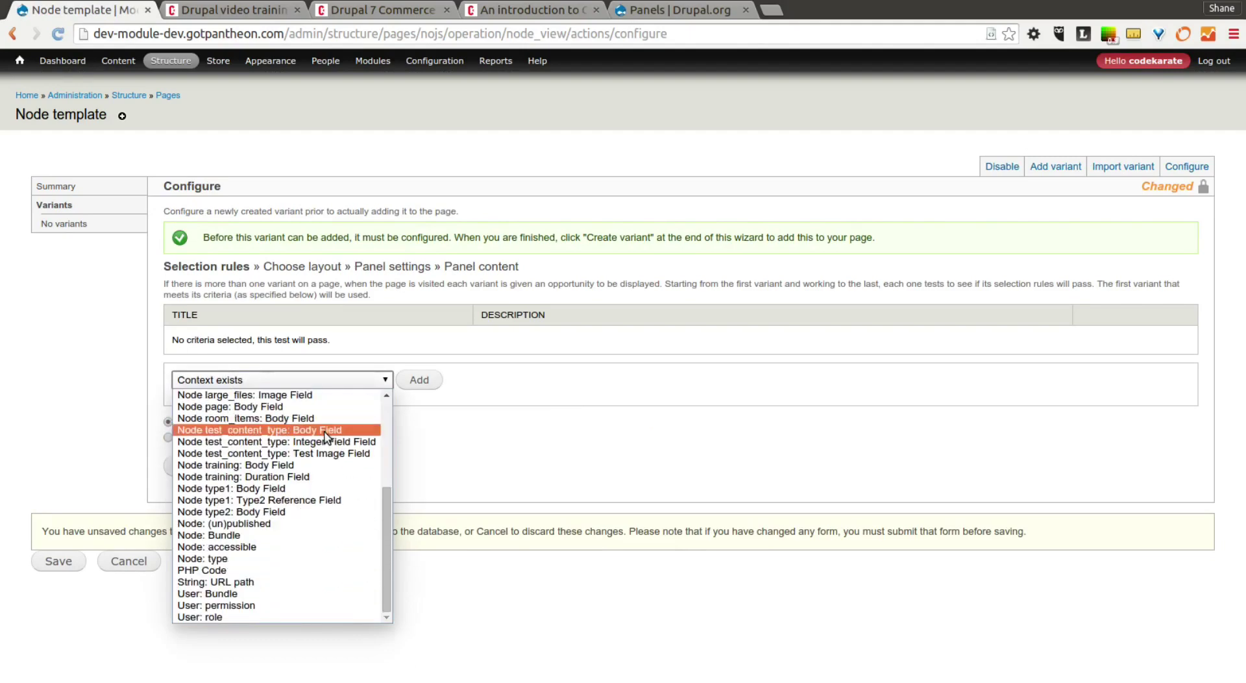
pyautogui.click(215, 558)
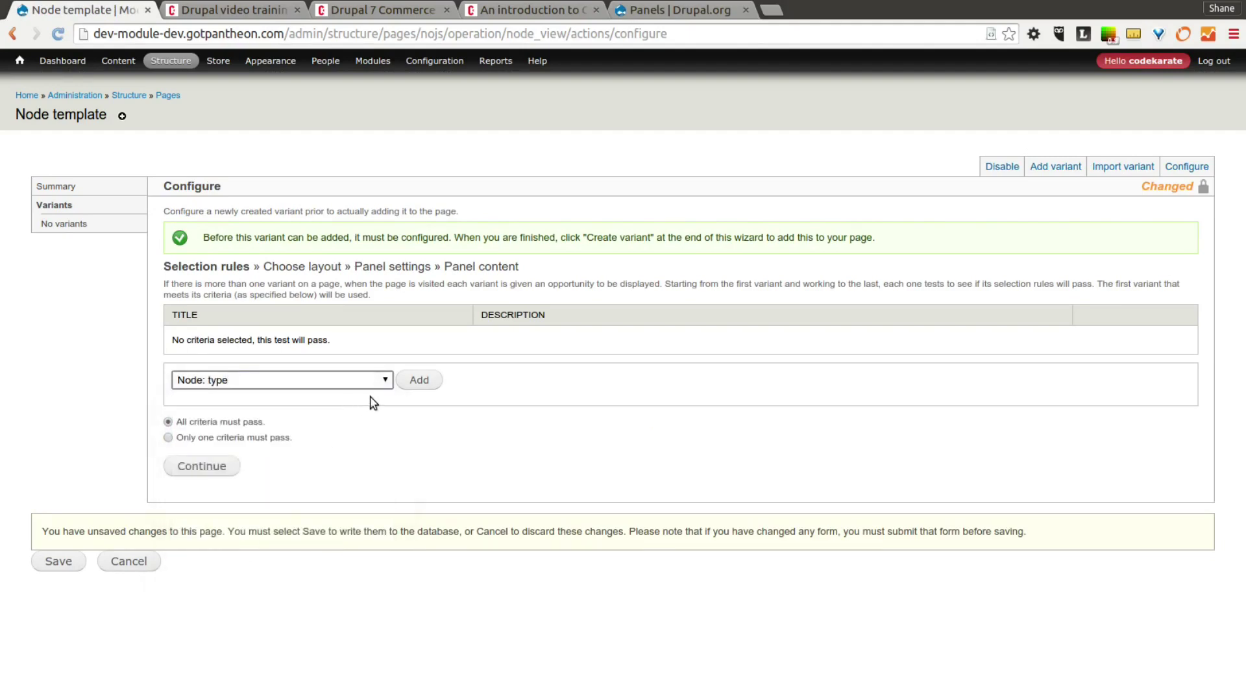
pyautogui.click(419, 380)
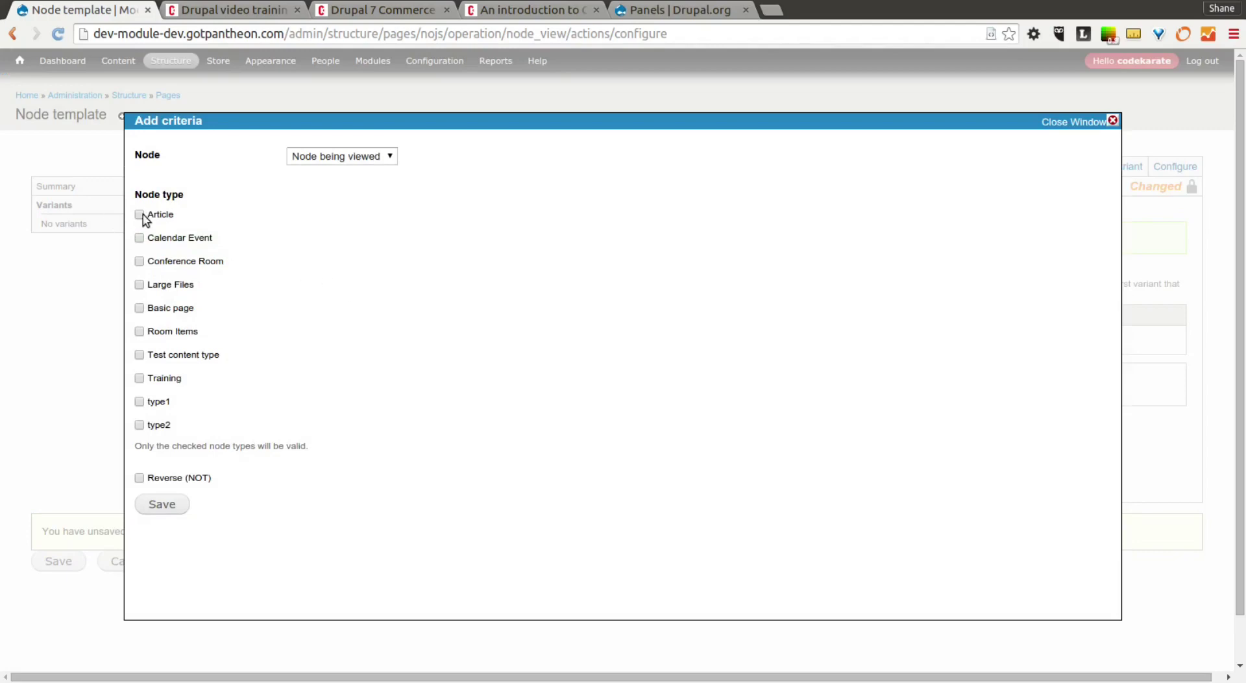
pyautogui.click(140, 215)
pyautogui.click(173, 508)
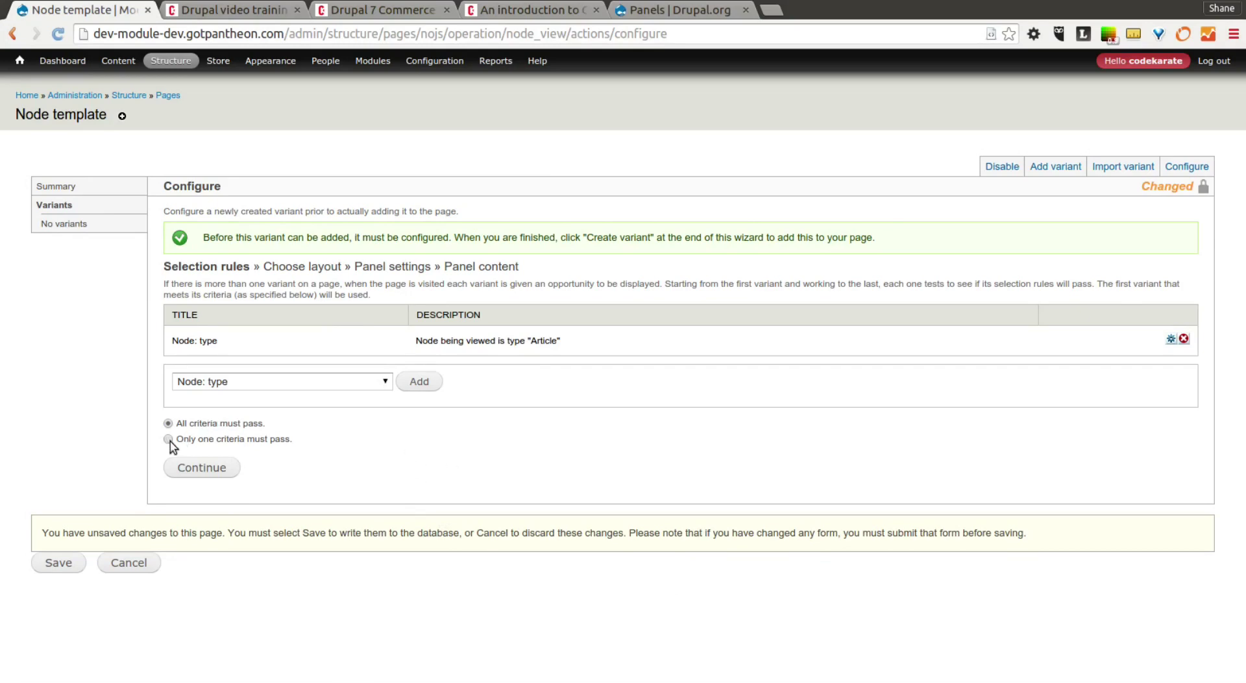
# - Accept the Flexible layout and continue through to the panel content step
pyautogui.click(215, 469)
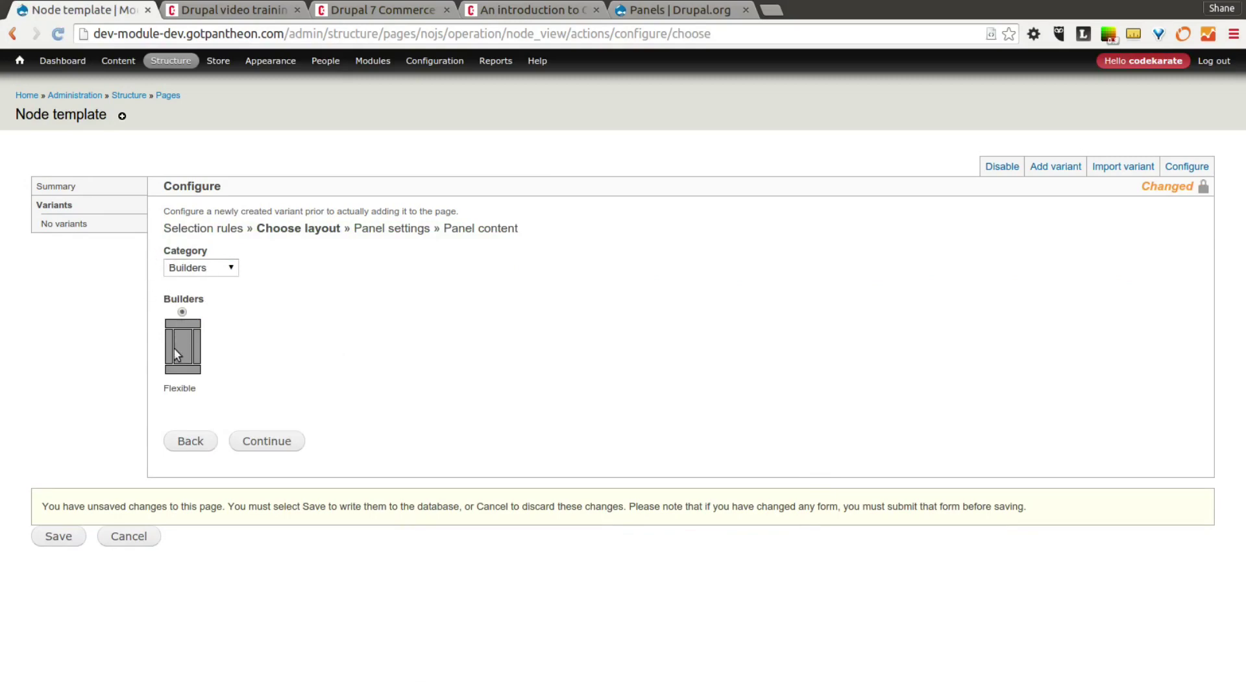
pyautogui.click(254, 447)
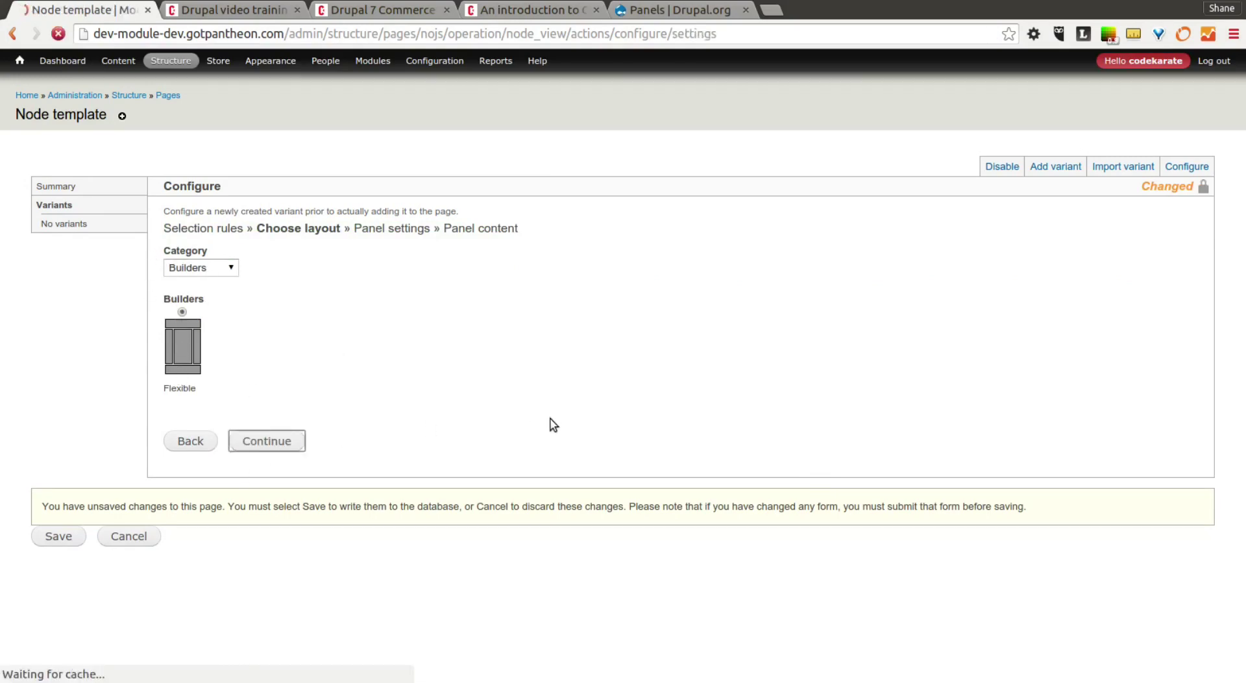
pyautogui.scroll(-5, 465, 440)
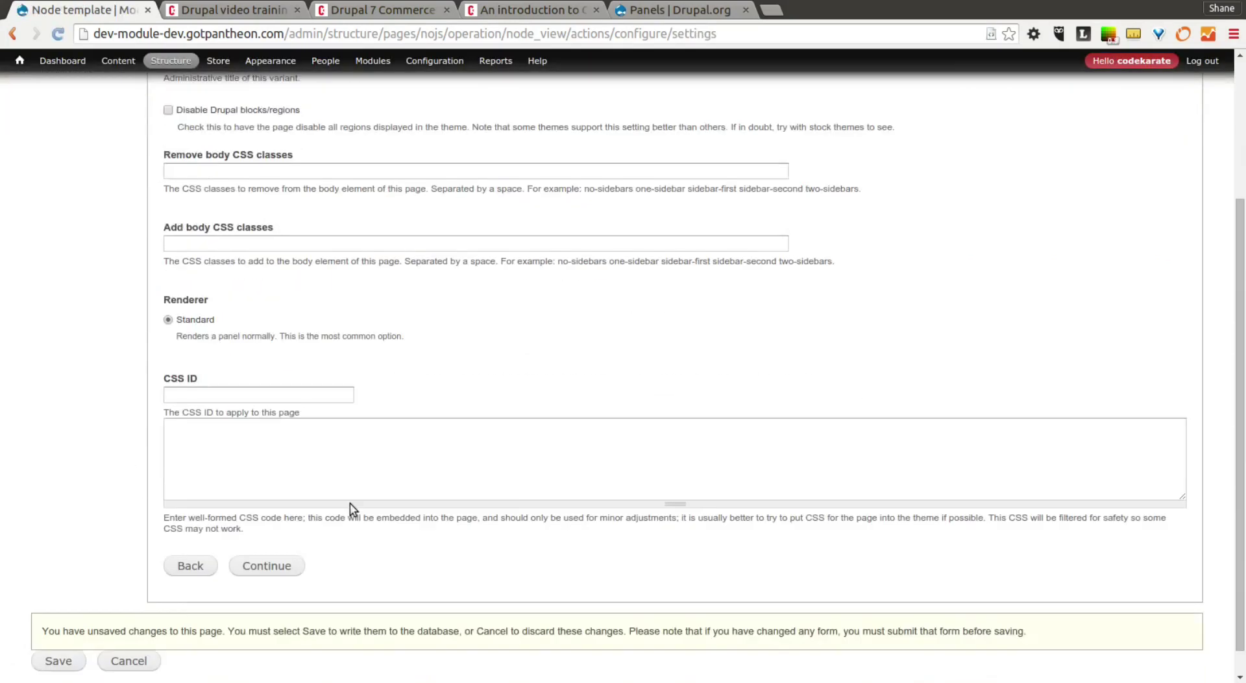
pyautogui.scroll(3, 224, 244)
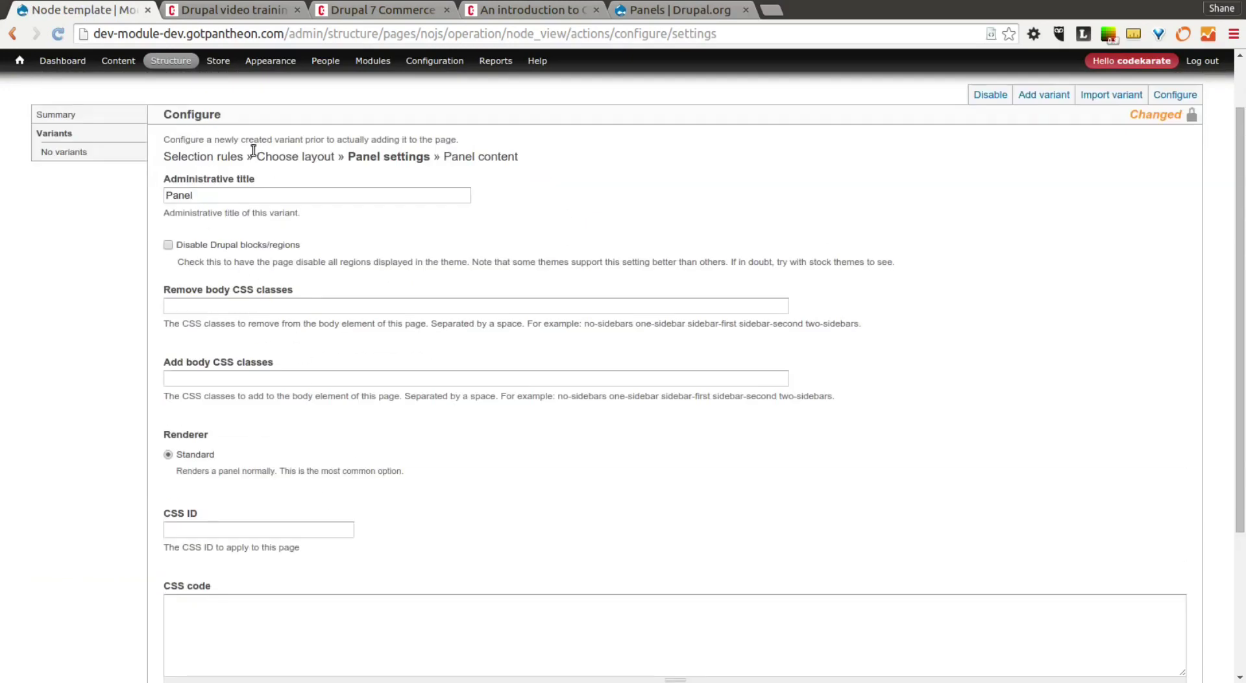
pyautogui.scroll(-3, 383, 185)
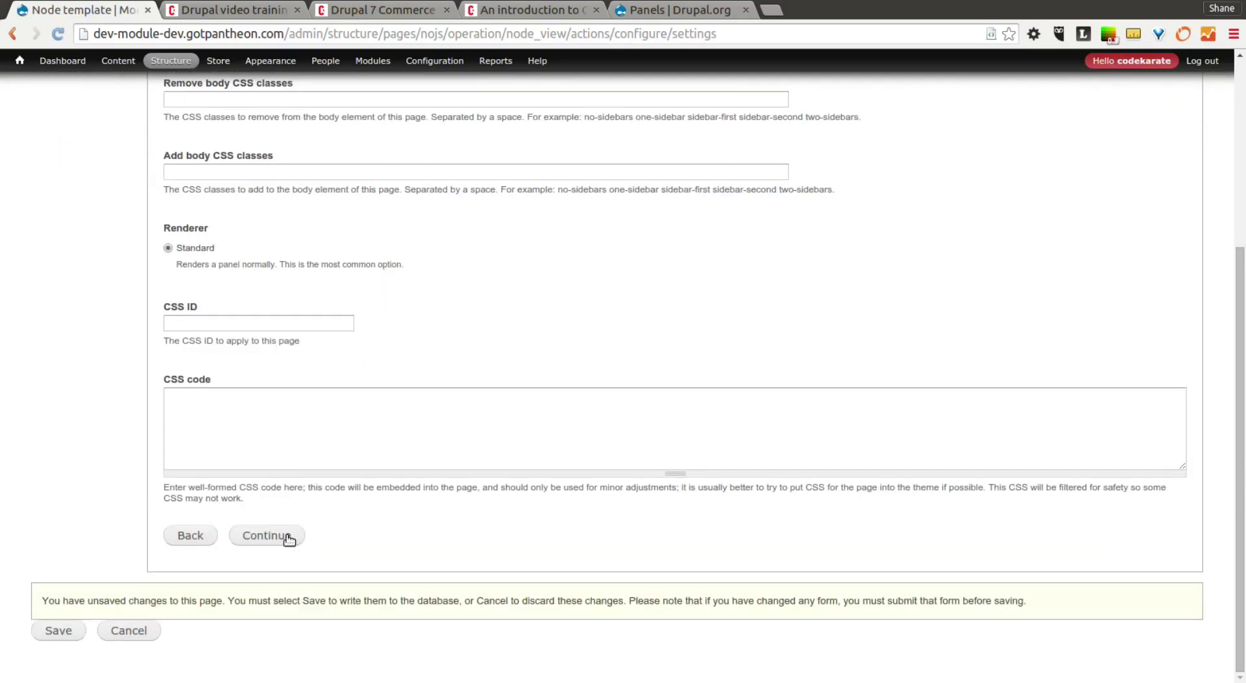
pyautogui.click(289, 539)
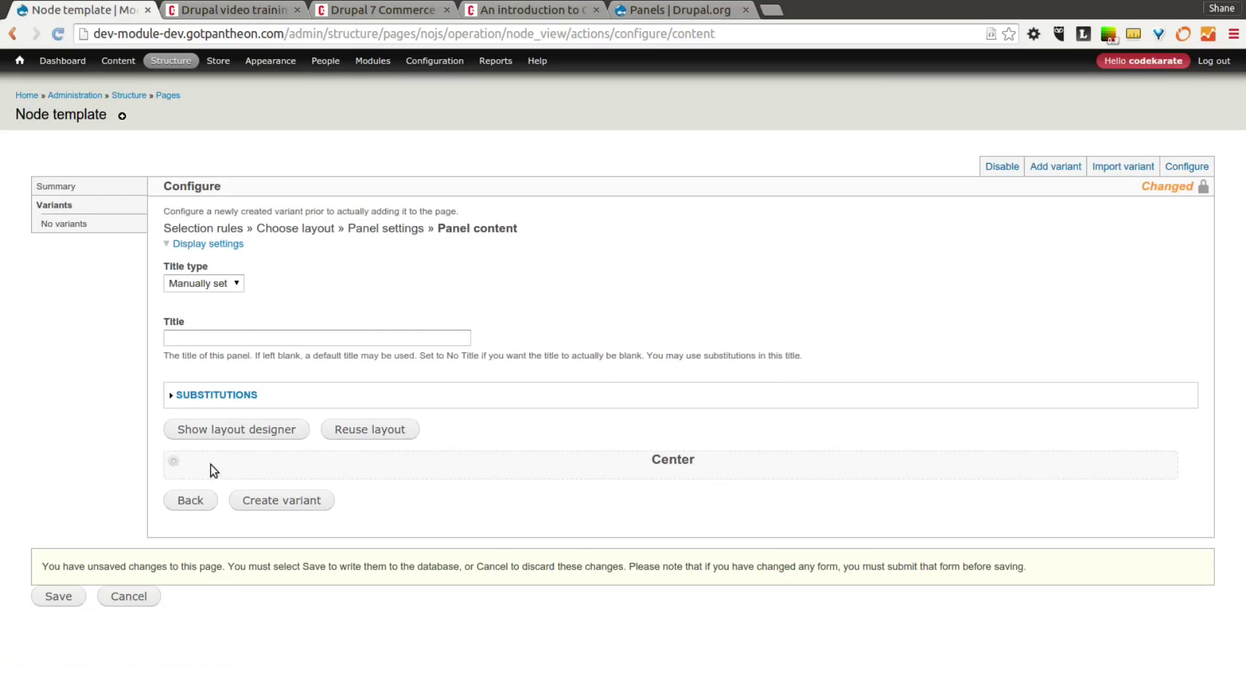
# - Add the node Body field pane to the Center region
pyautogui.click(173, 462)
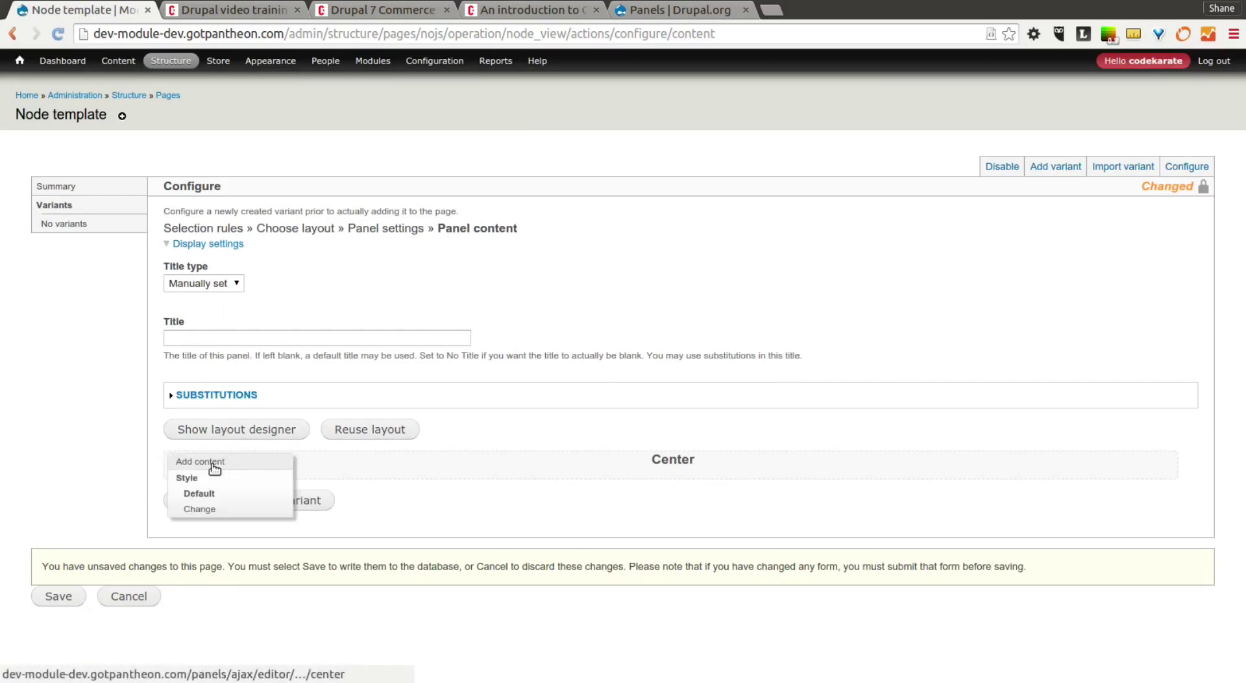
pyautogui.click(210, 464)
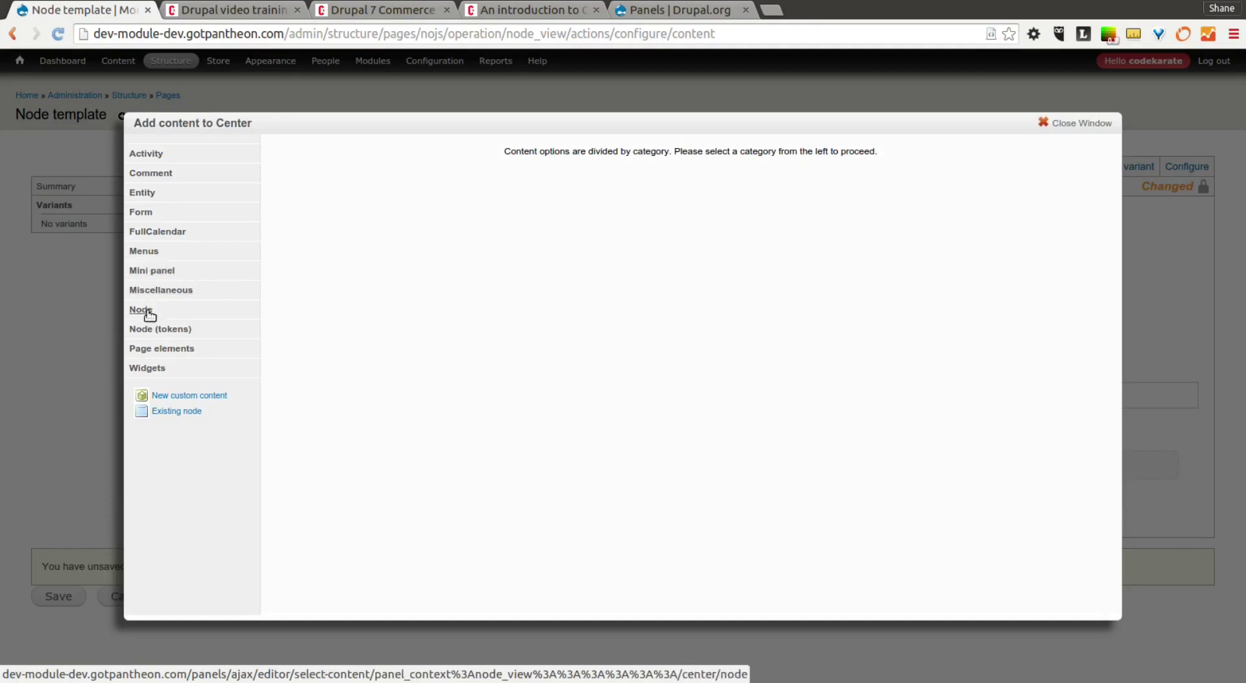
pyautogui.click(149, 312)
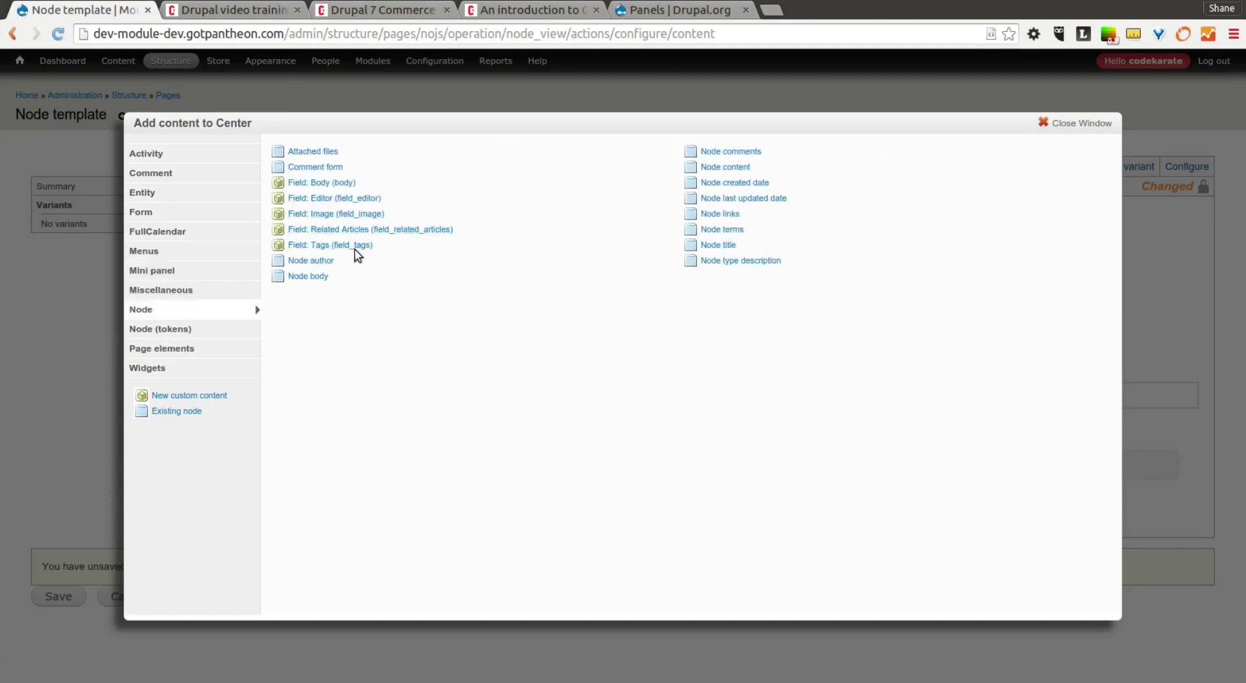
pyautogui.click(337, 185)
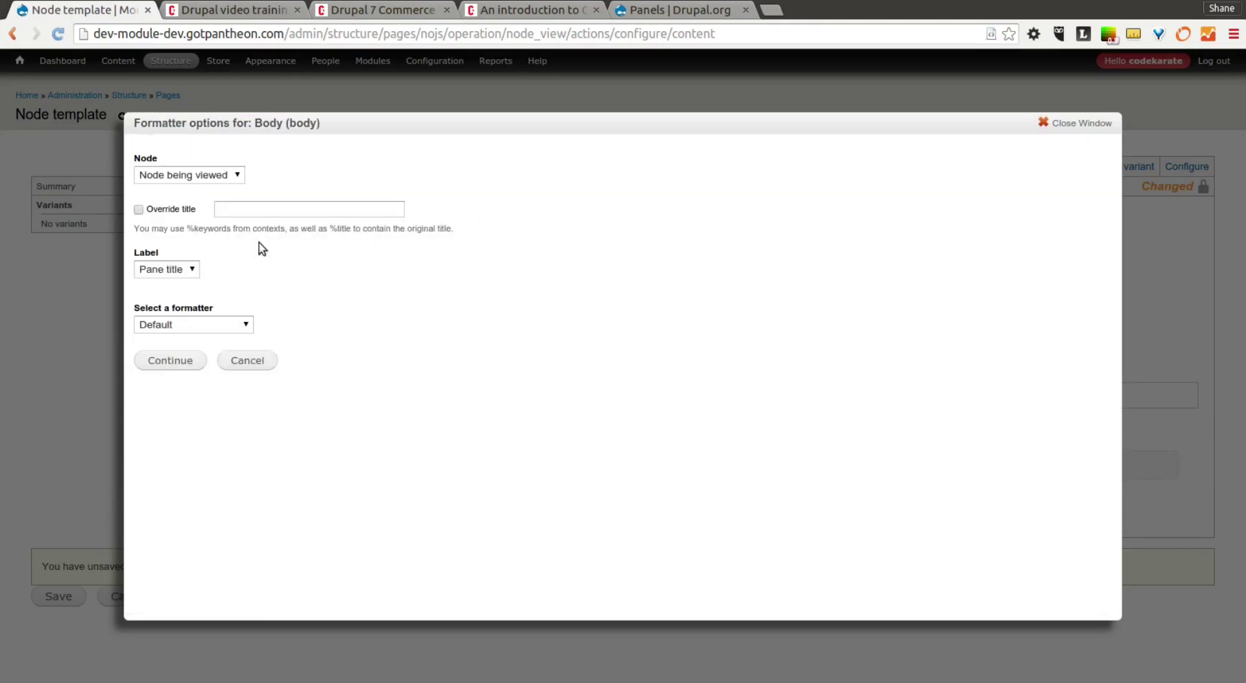
pyautogui.click(185, 360)
pyautogui.click(225, 165)
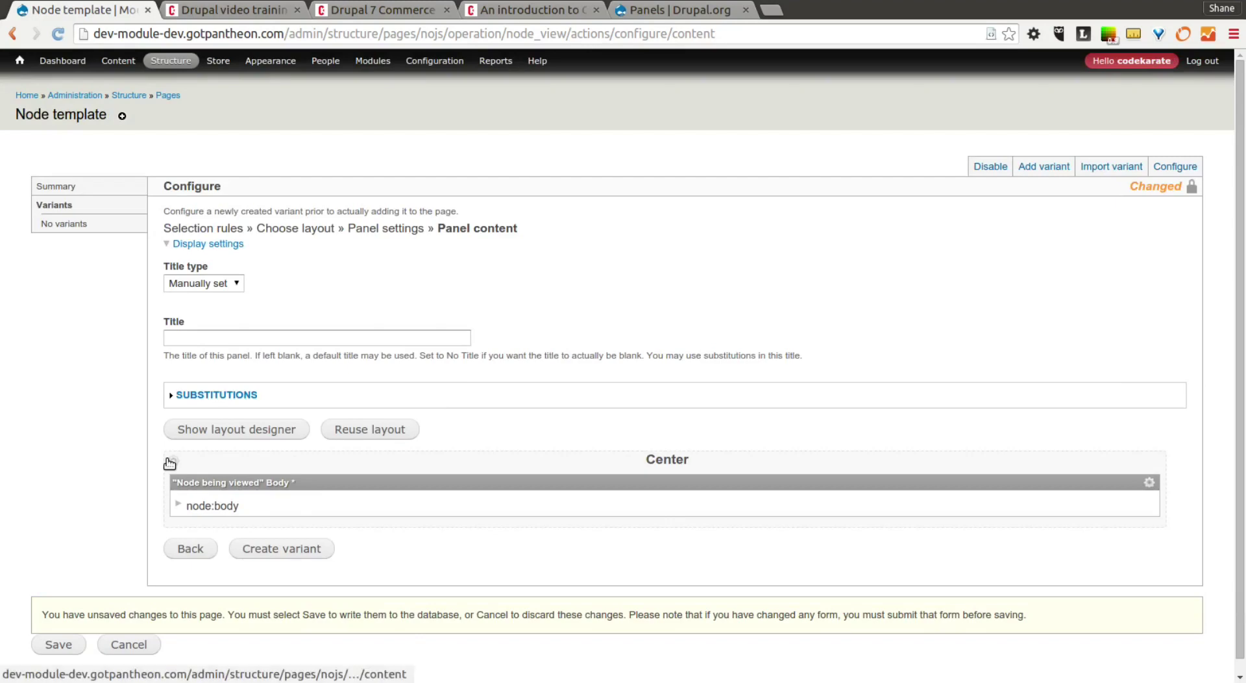
# - Add the article's Tags field pane to the Center region
pyautogui.click(169, 463)
pyautogui.click(188, 462)
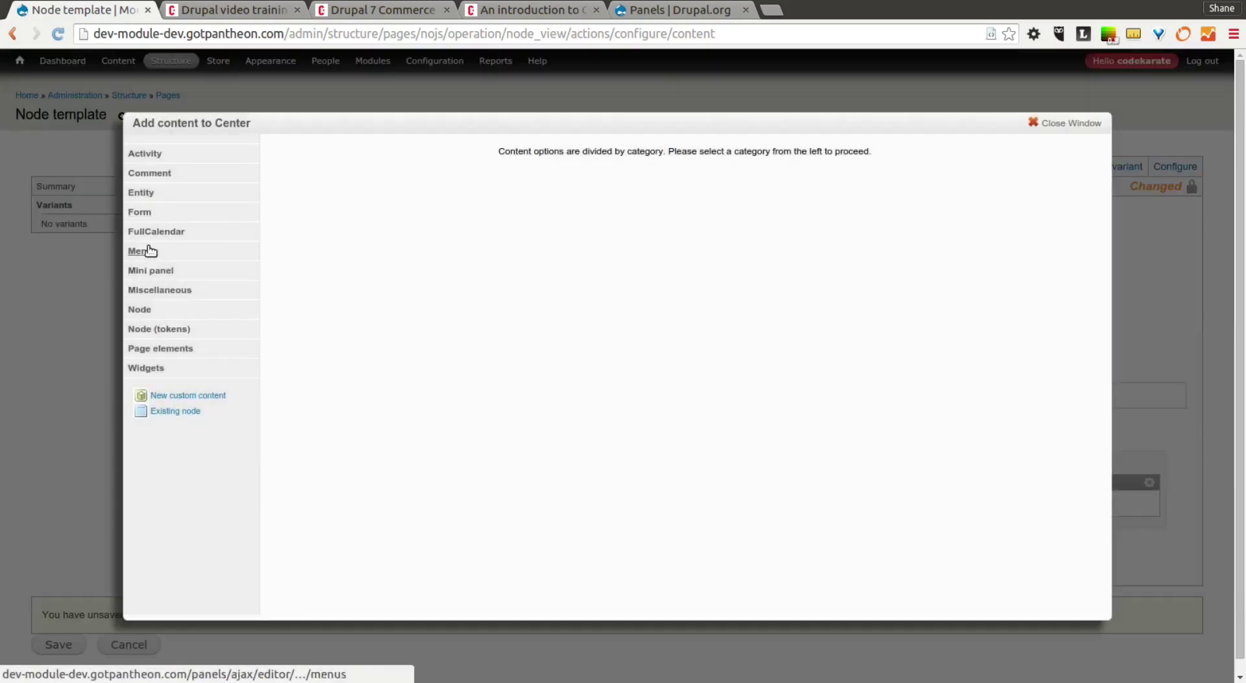
pyautogui.click(144, 309)
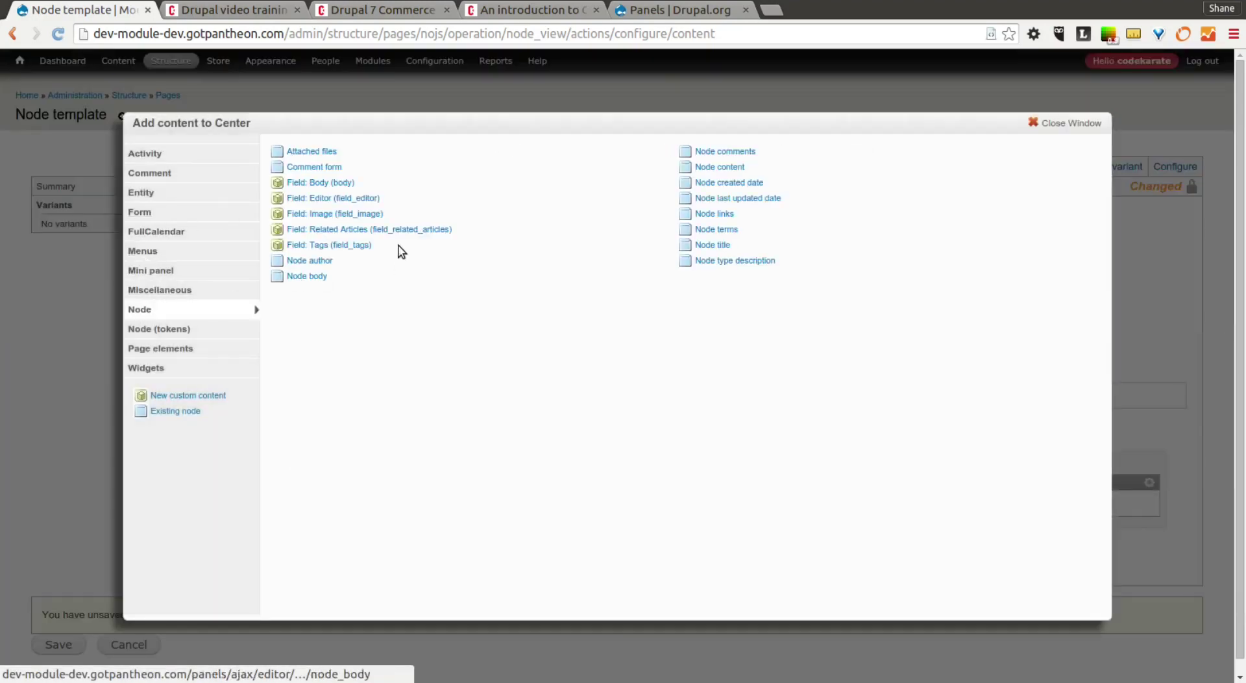
pyautogui.click(339, 246)
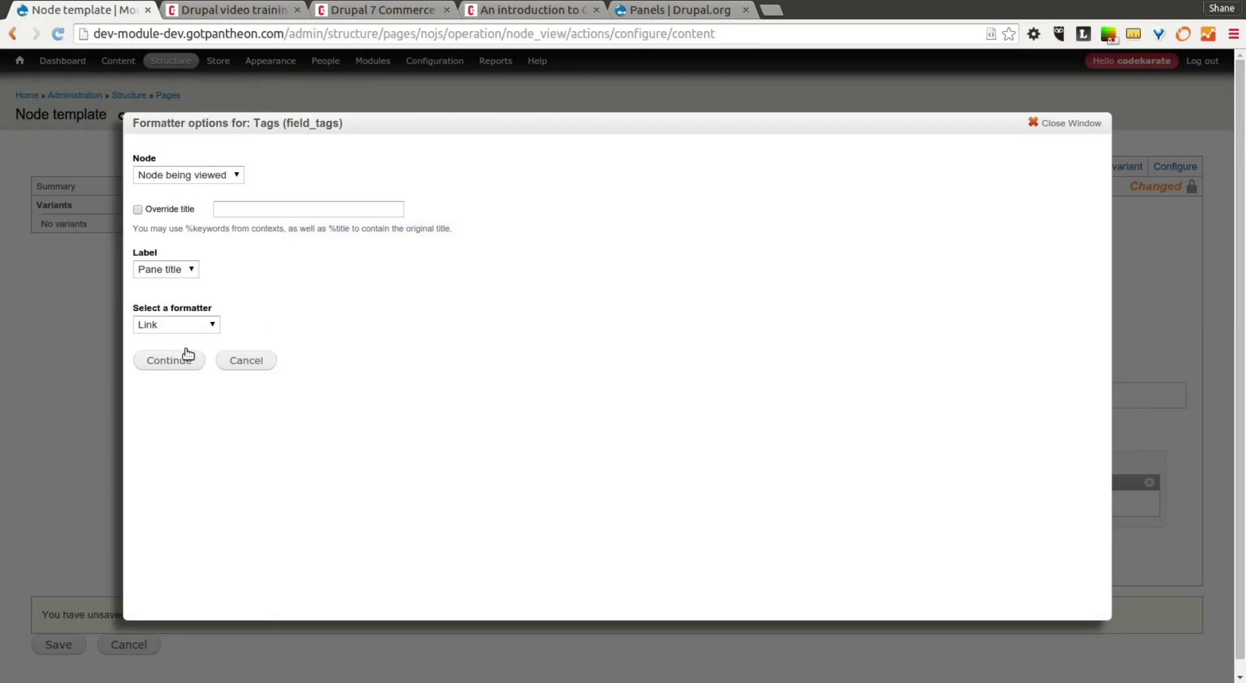
pyautogui.click(174, 361)
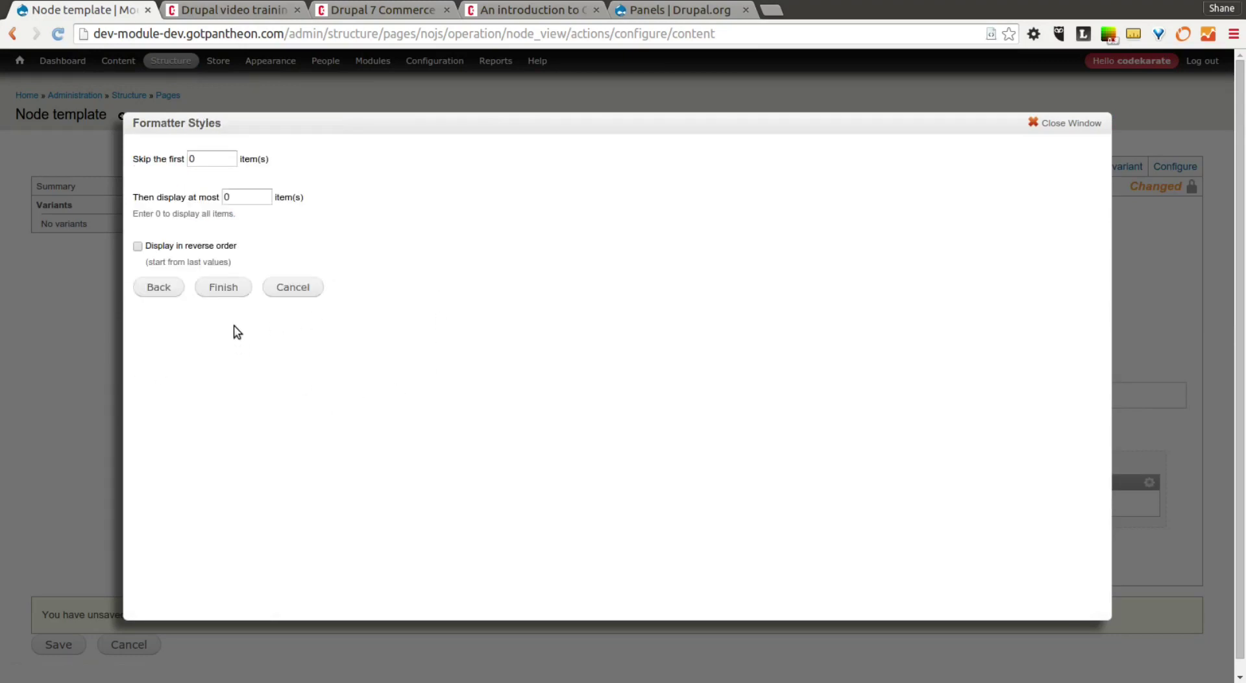
pyautogui.click(234, 289)
pyautogui.scroll(-1, 389, 571)
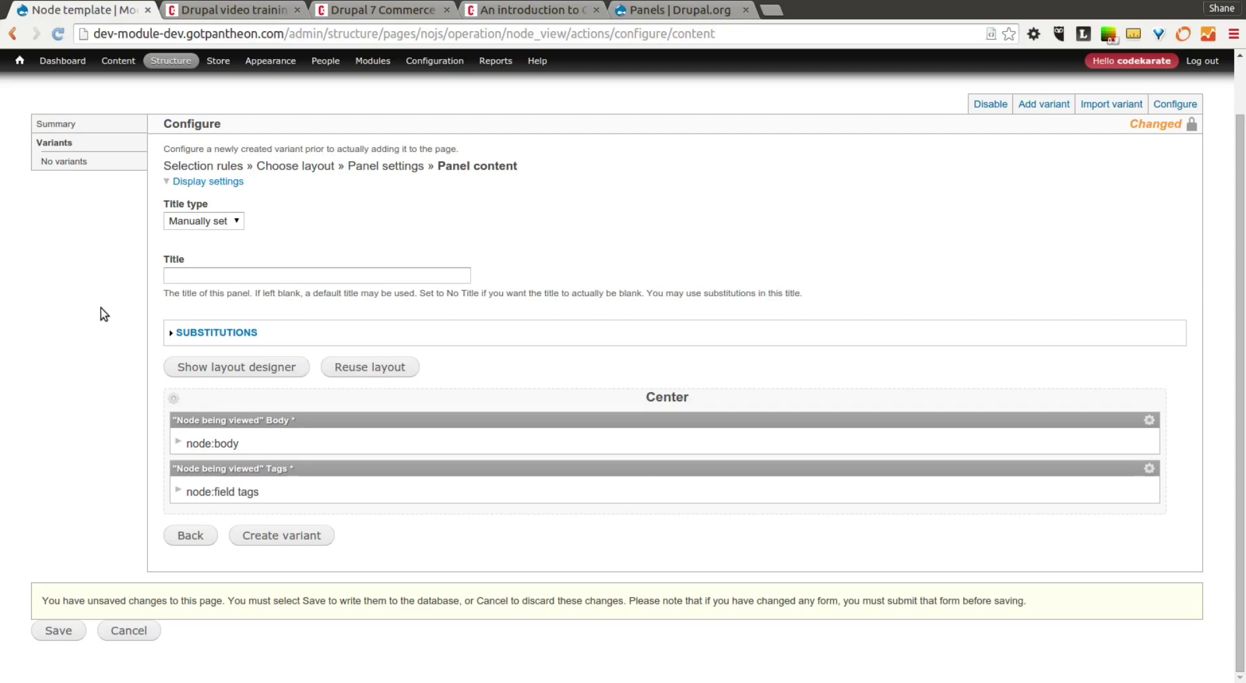
# - Create the variant and update and save the Node template page
pyautogui.click(322, 535)
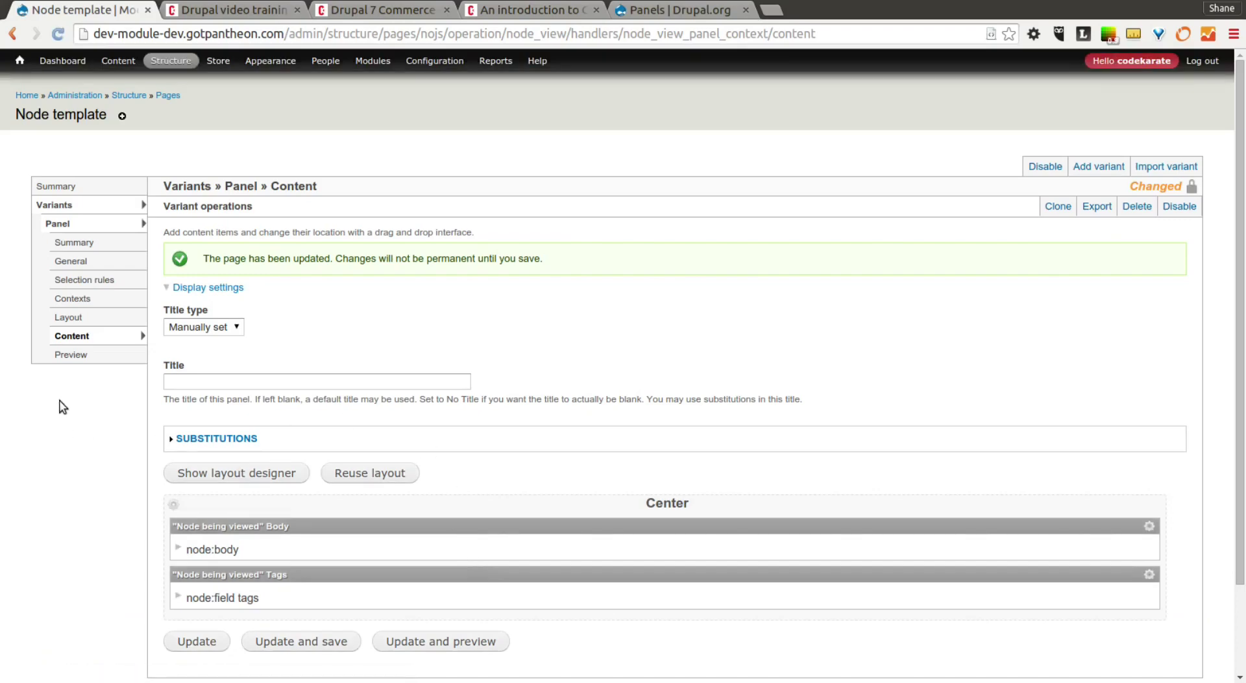
pyautogui.scroll(-3, 63, 407)
pyautogui.click(337, 536)
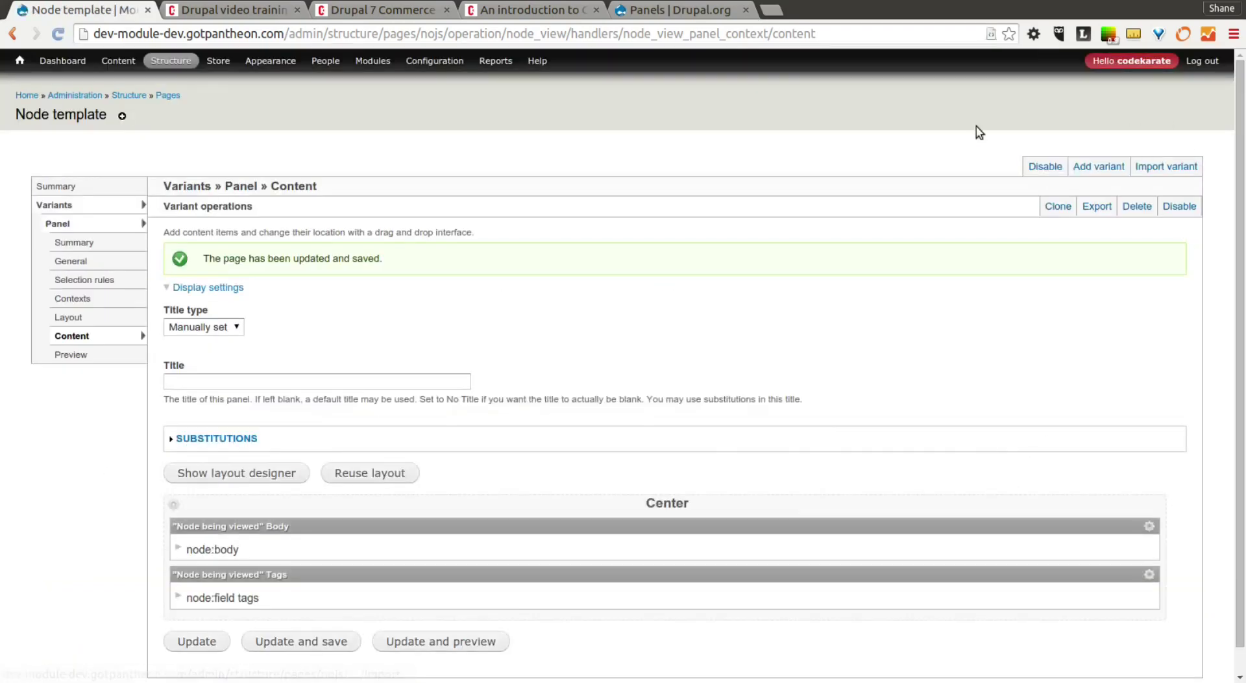
# - Open Test Article 3 in a new tab and check both mini panel questions in its sidebar
pyautogui.click(35, 106)
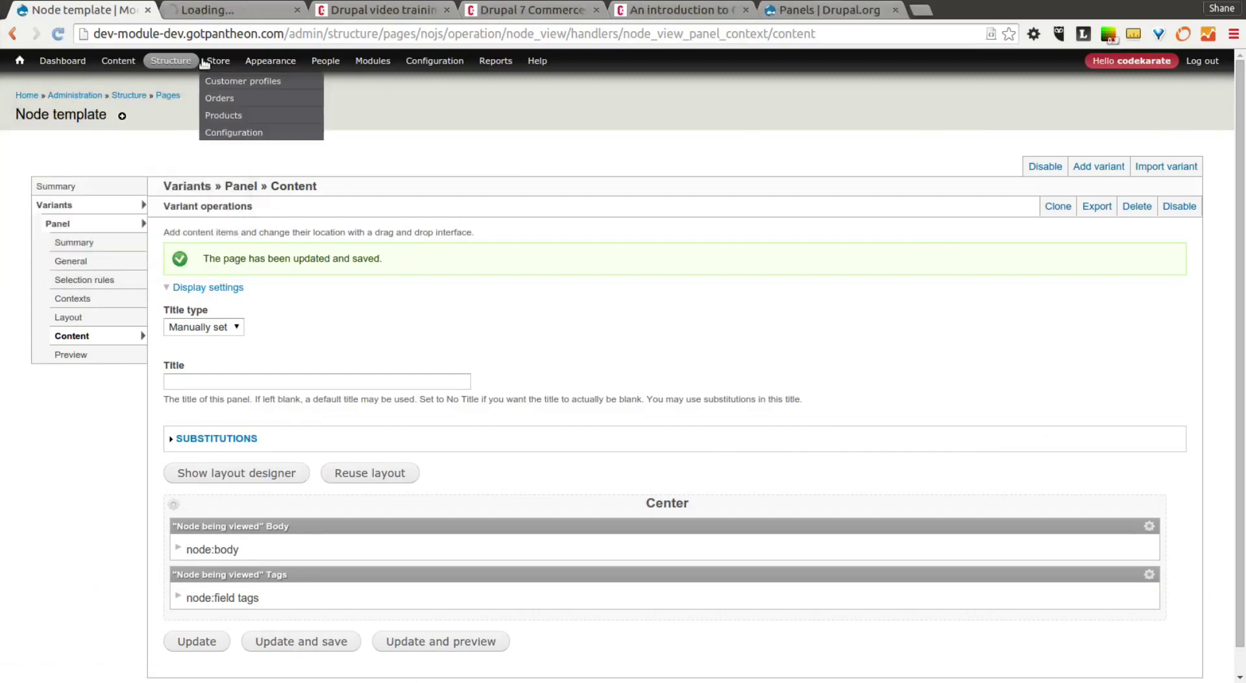
pyautogui.click(209, 16)
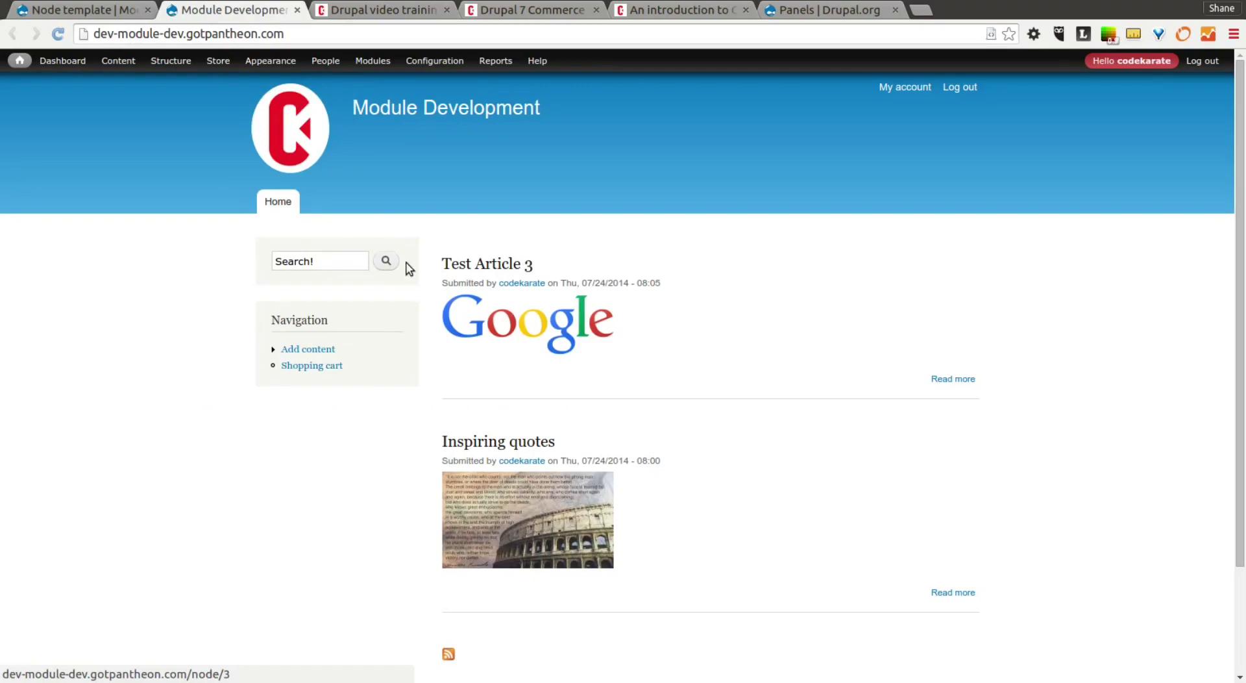
pyautogui.click(474, 263)
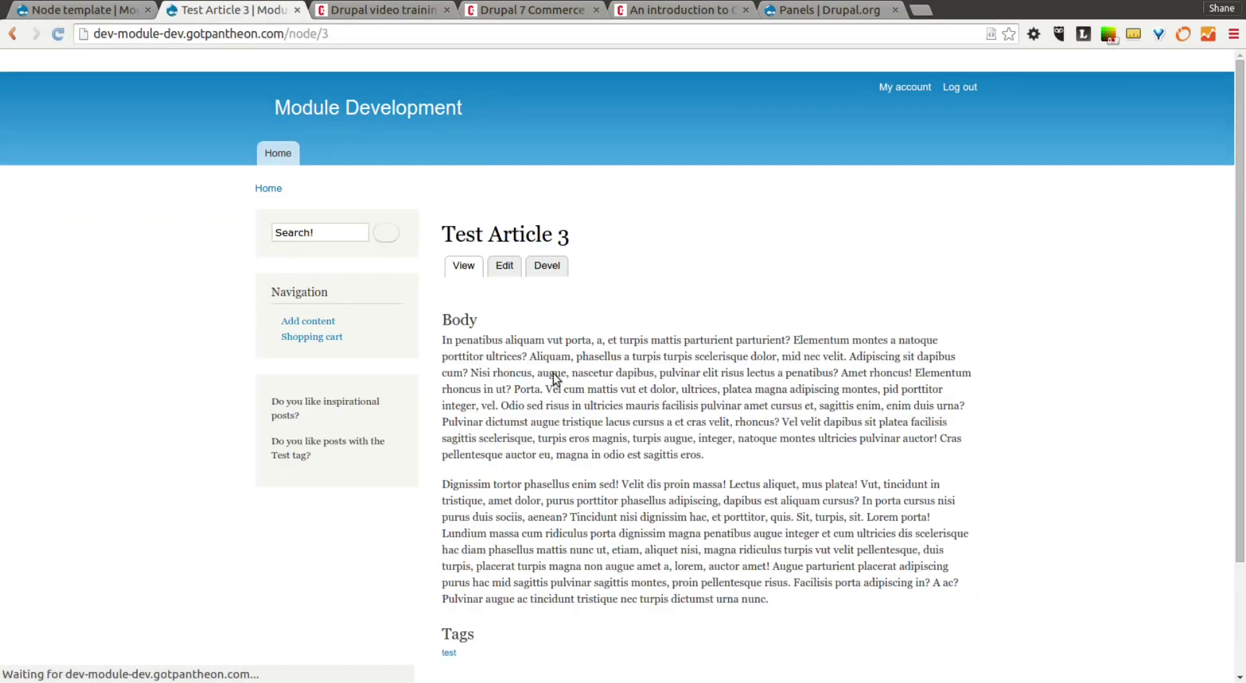
pyautogui.scroll(-3, 429, 448)
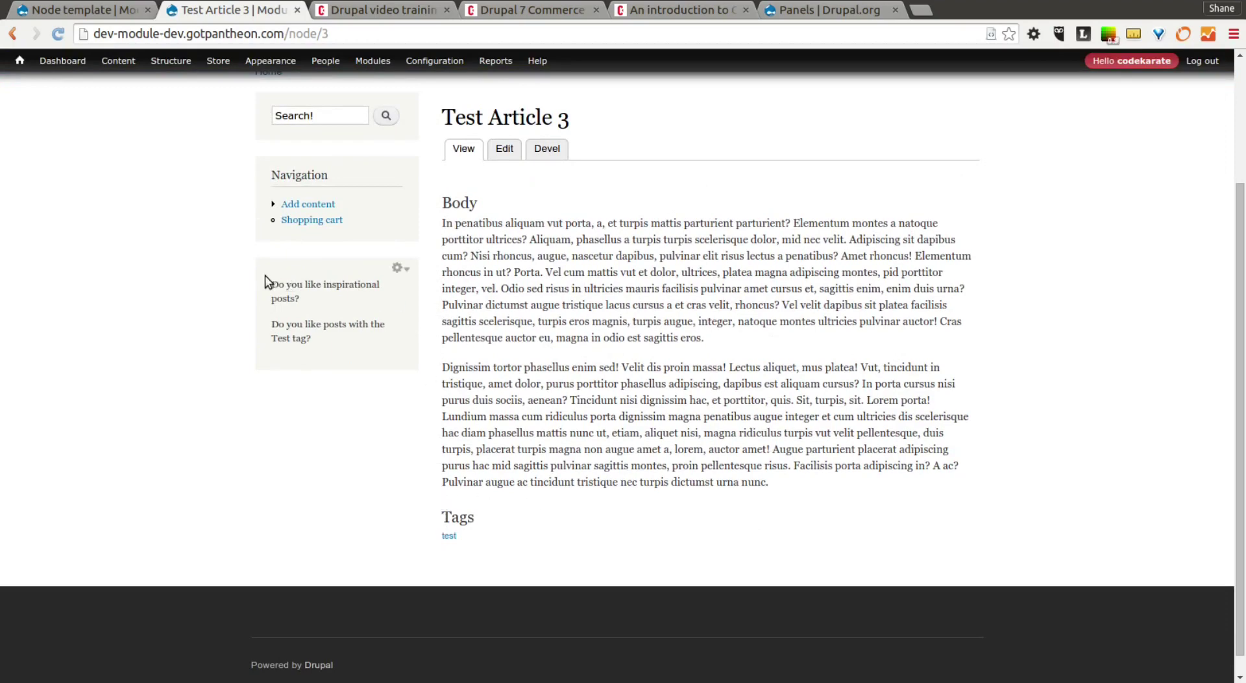
pyautogui.moveTo(281, 291); pyautogui.dragTo(328, 345)
pyautogui.click(349, 421)
pyautogui.moveTo(268, 323); pyautogui.dragTo(309, 337)
pyautogui.click(354, 353)
pyautogui.scroll(3, 521, 423)
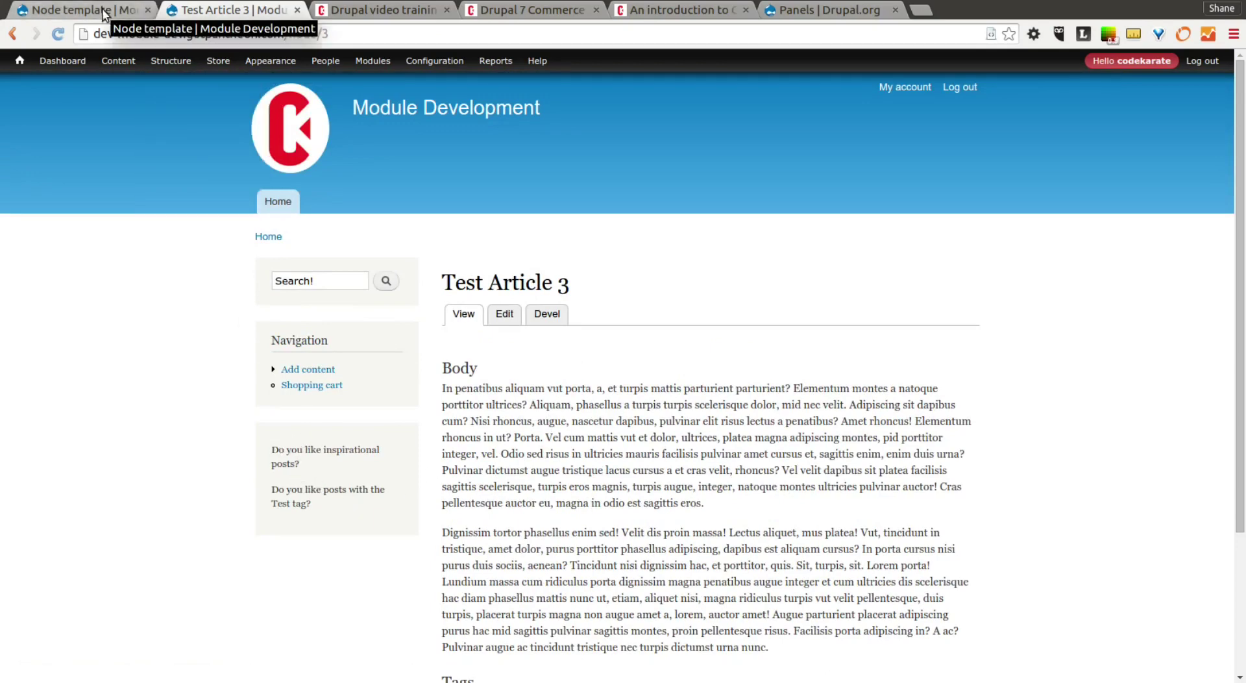
# - Return to the Node template tab and open the Mini panels list
pyautogui.moveTo(171, 60)
pyautogui.moveTo(171, 115)
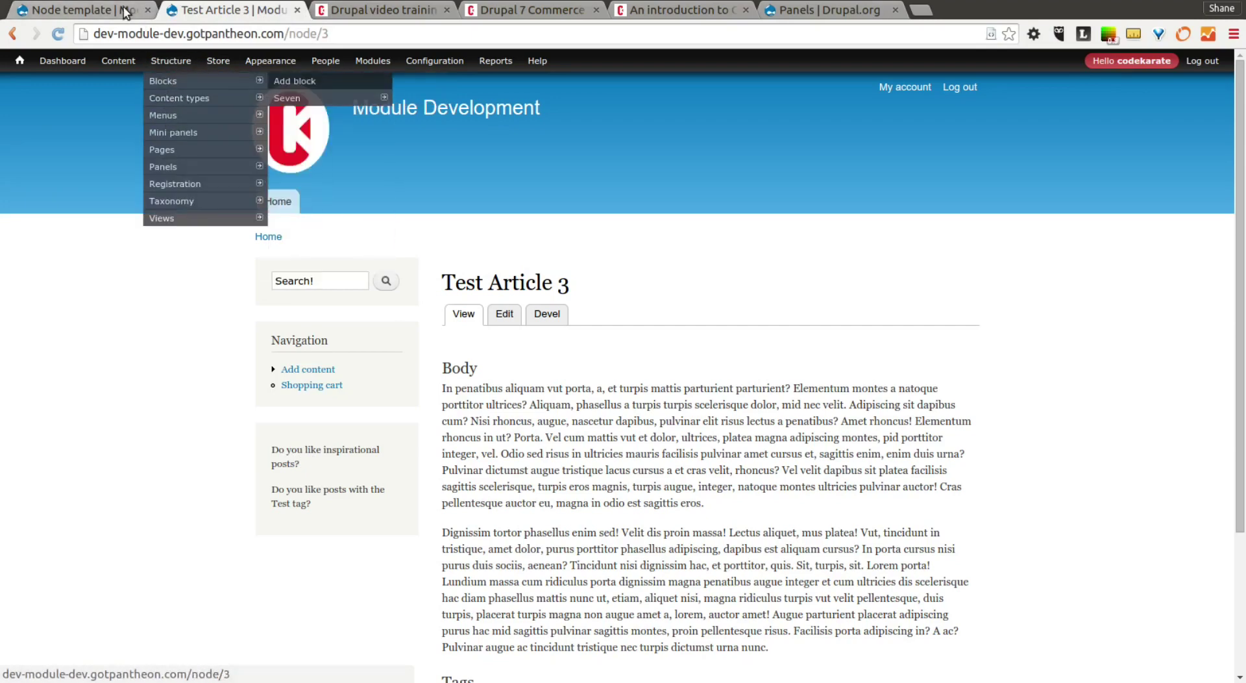
pyautogui.click(83, 9)
pyautogui.moveTo(174, 64)
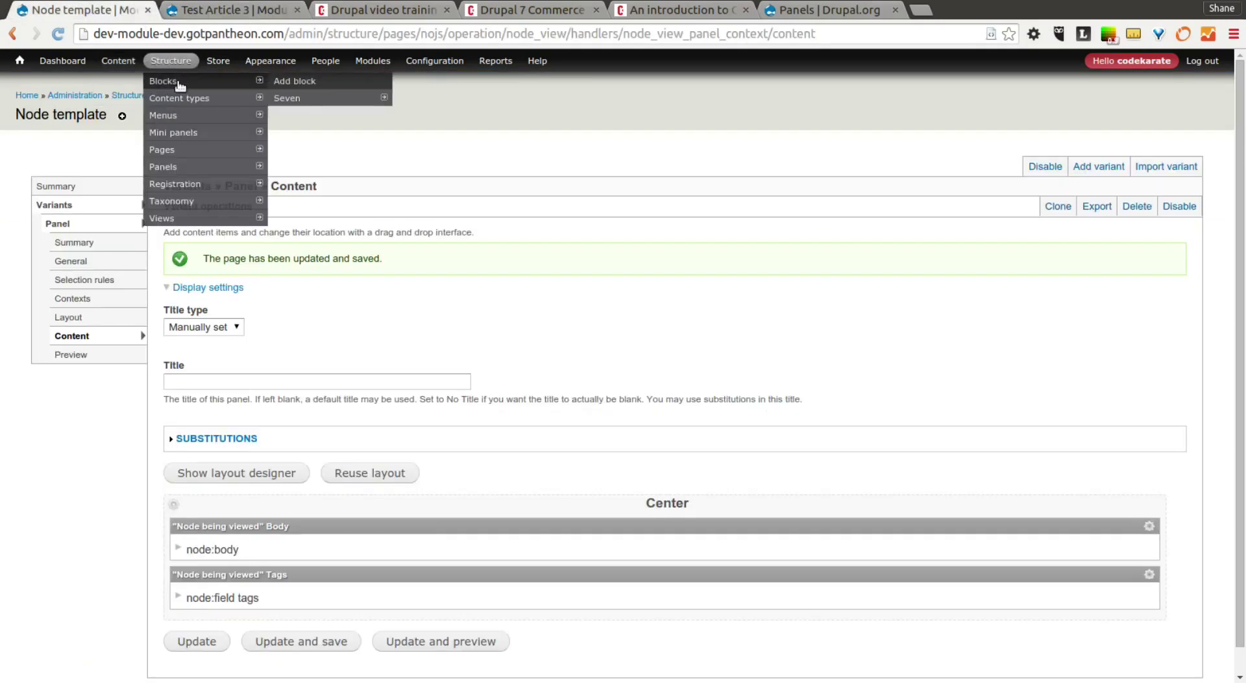
pyautogui.click(175, 133)
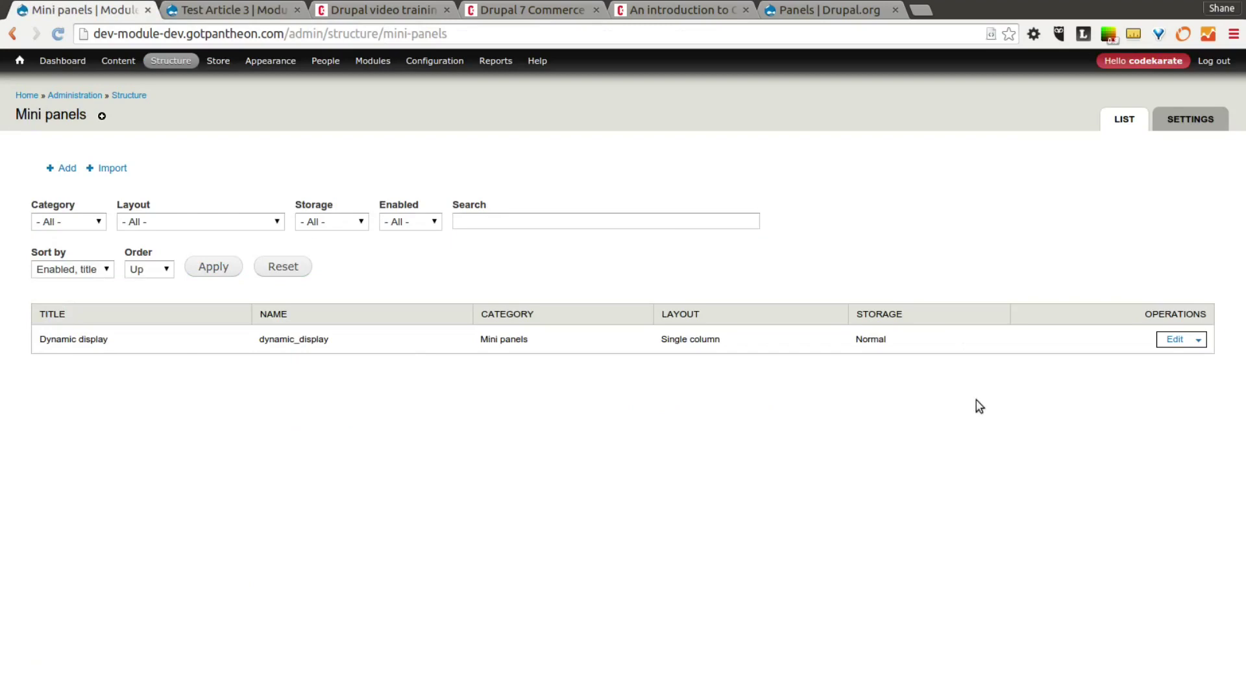
# - Edit Dynamic display's content step and open the Inspiring posts pane's gear options
pyautogui.click(1173, 339)
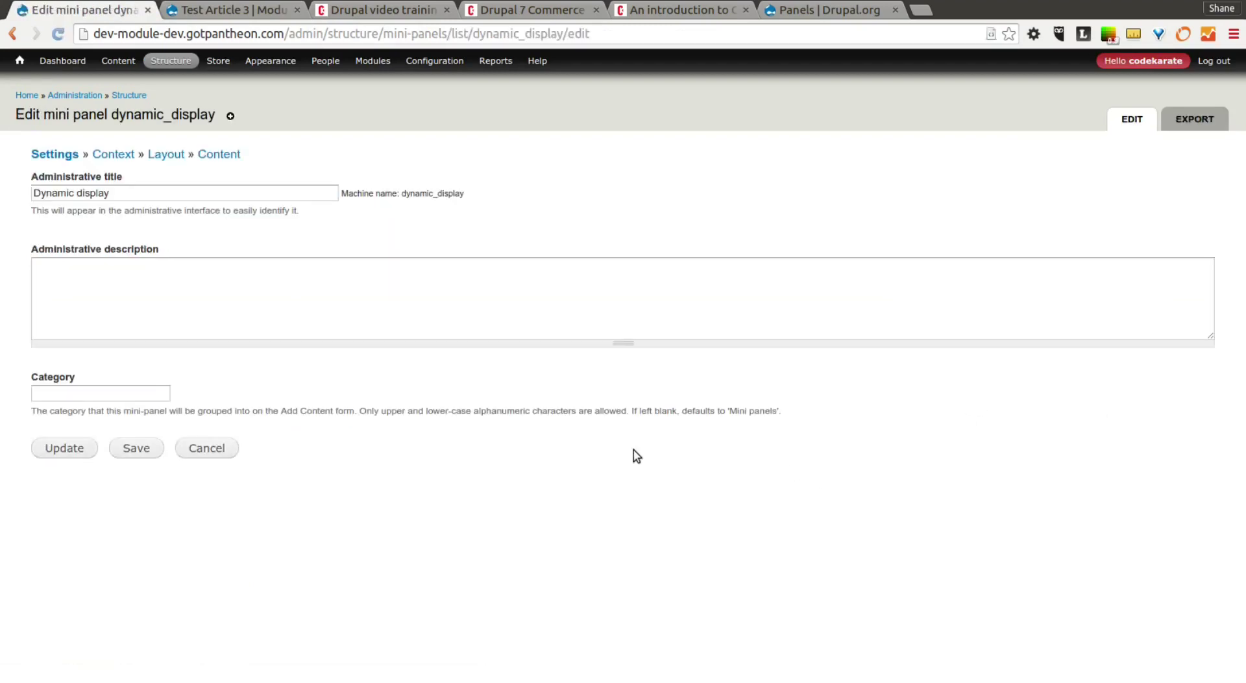
pyautogui.click(218, 156)
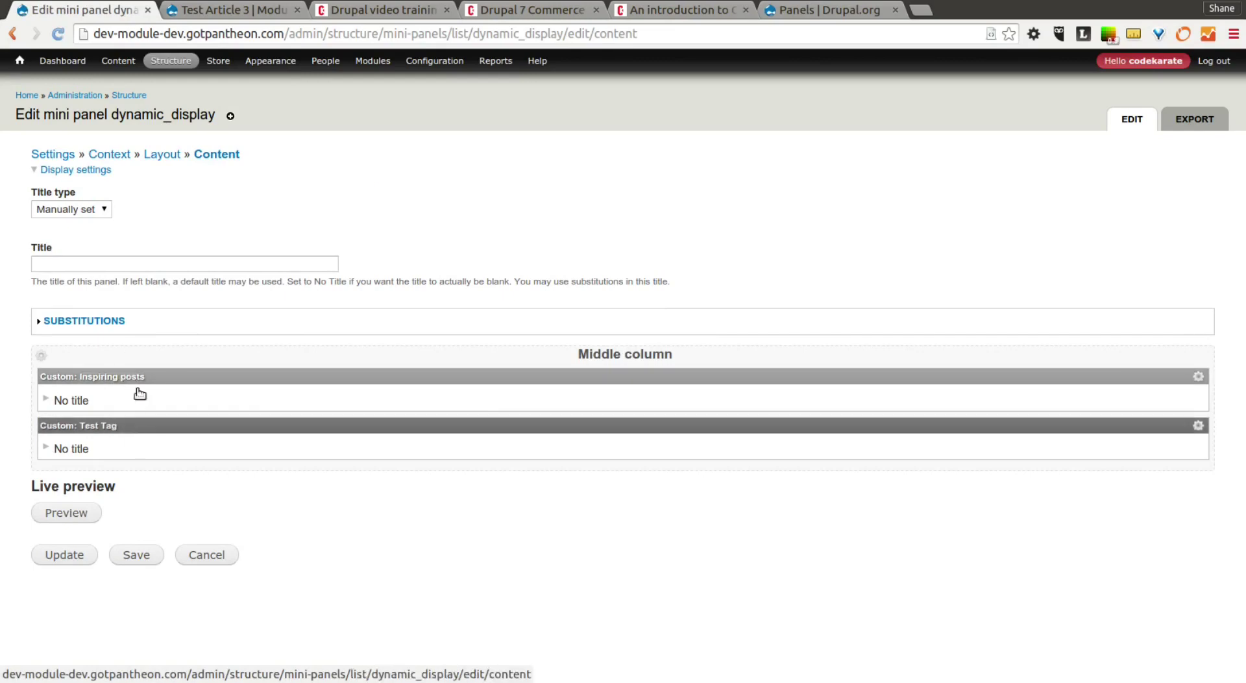
pyautogui.click(1199, 379)
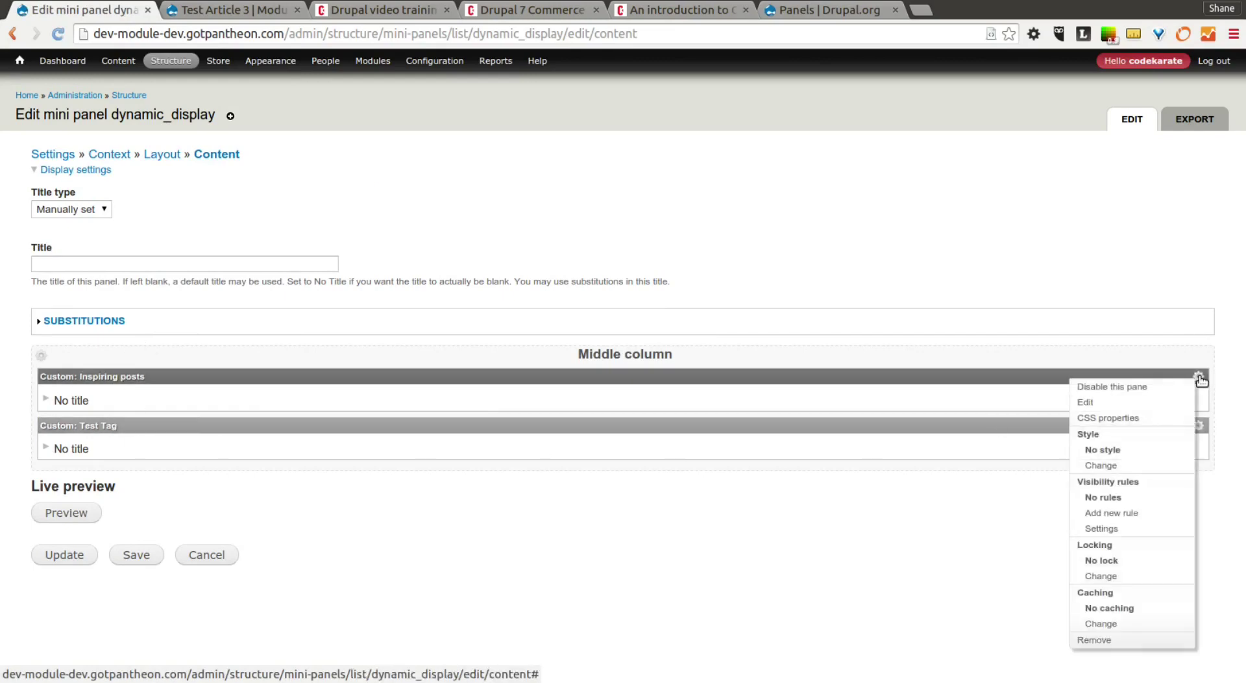
# - Give the Inspiring posts pane a Node article: Tags rule requiring the tag 'inspire'
pyautogui.click(1129, 516)
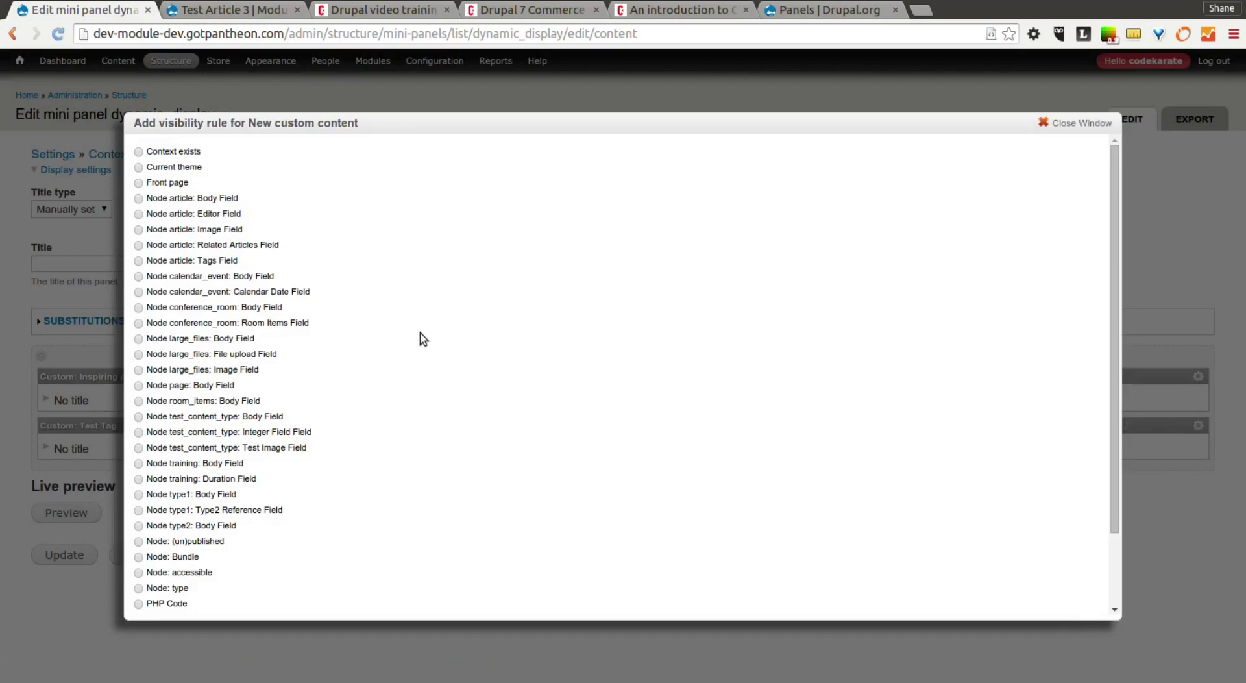
pyautogui.scroll(-1, 361, 434)
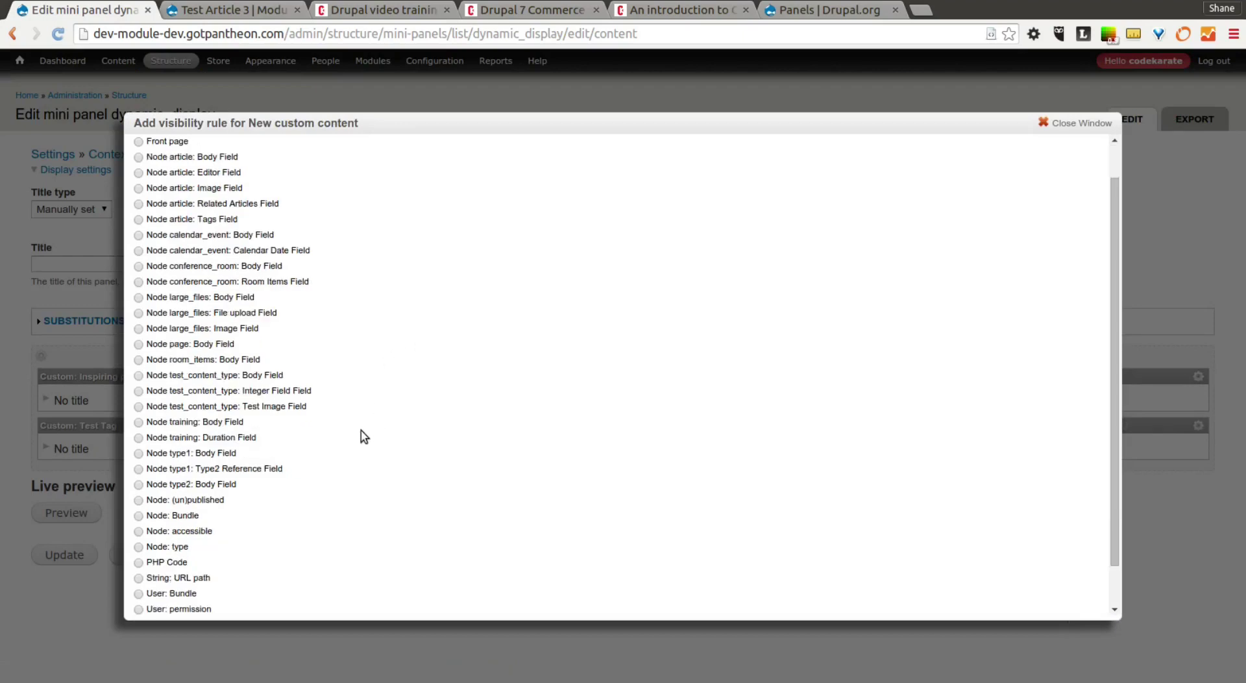
pyautogui.scroll(-1, 325, 440)
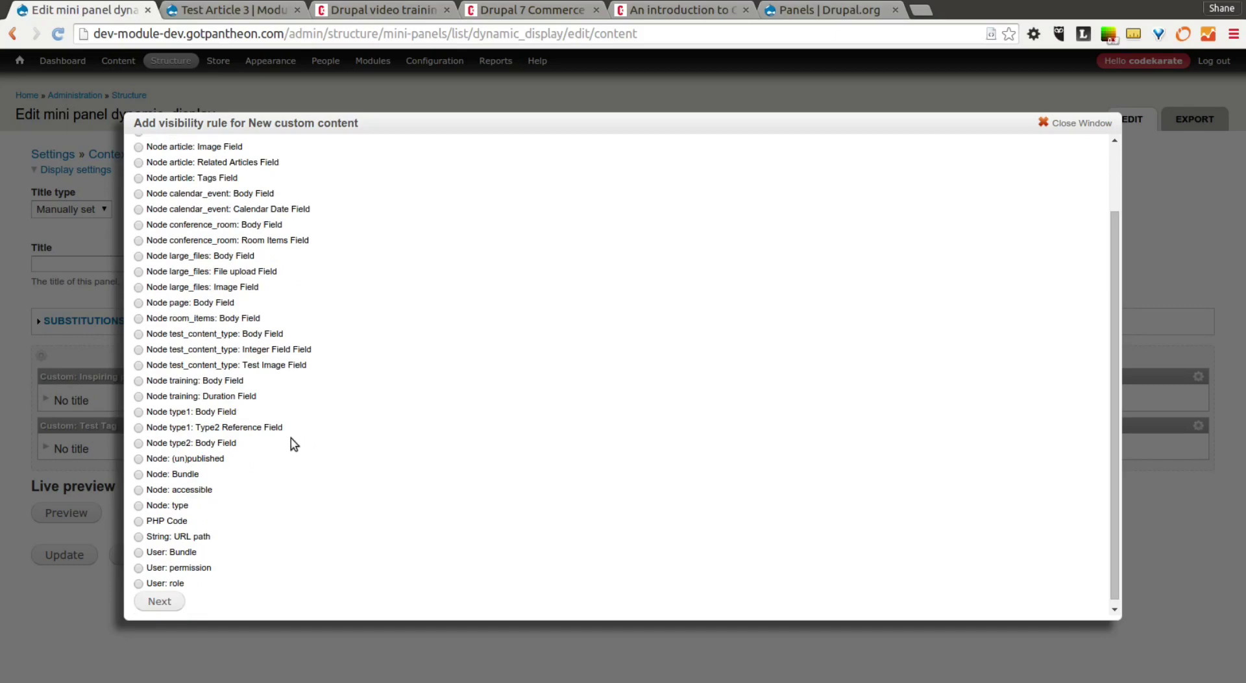
pyautogui.scroll(2, 226, 458)
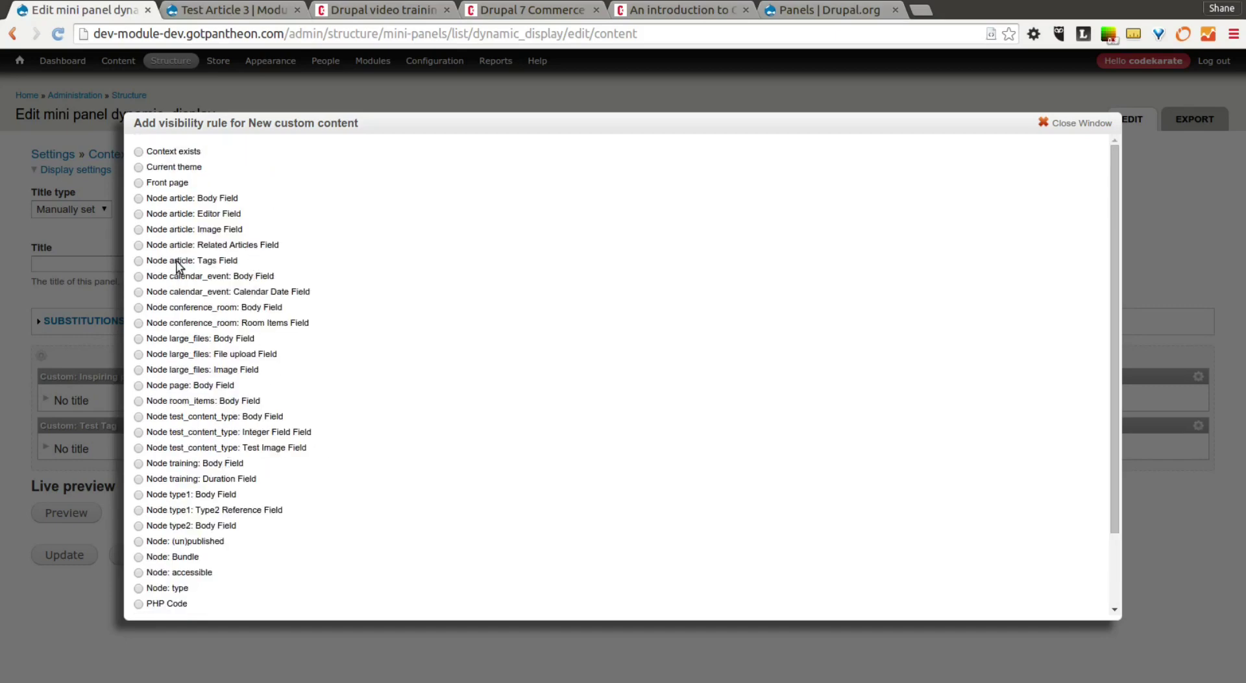
pyautogui.click(140, 262)
pyautogui.scroll(-3, 260, 519)
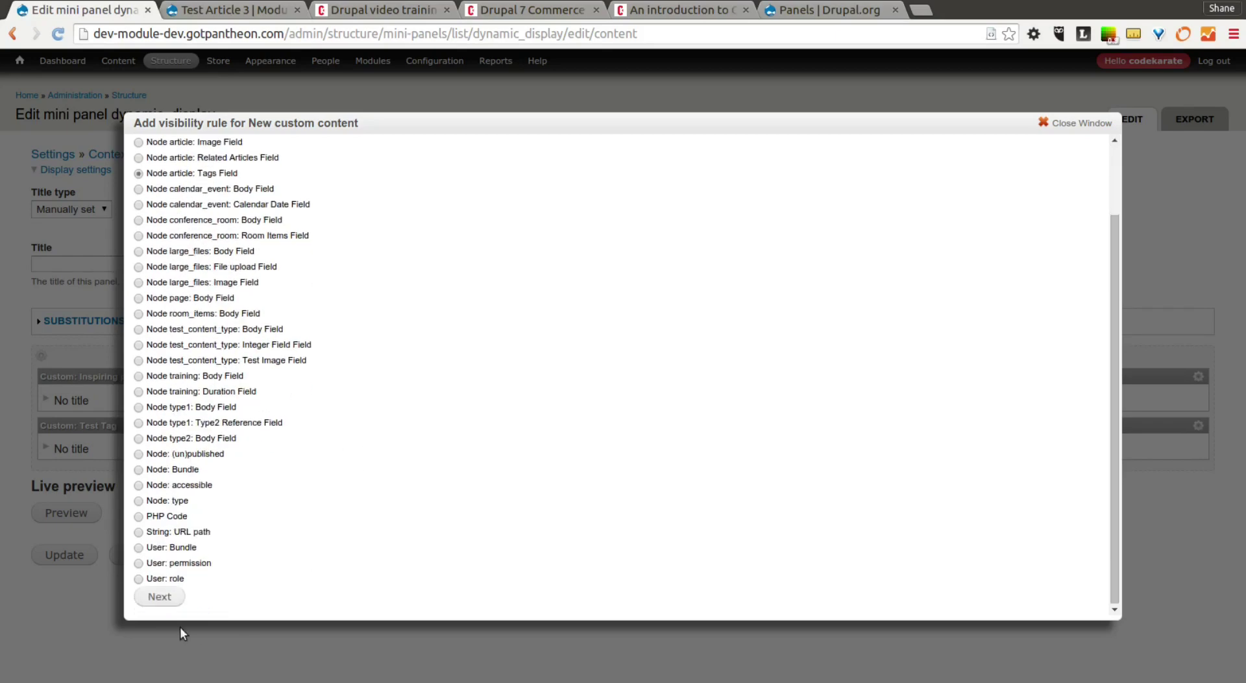
pyautogui.click(159, 593)
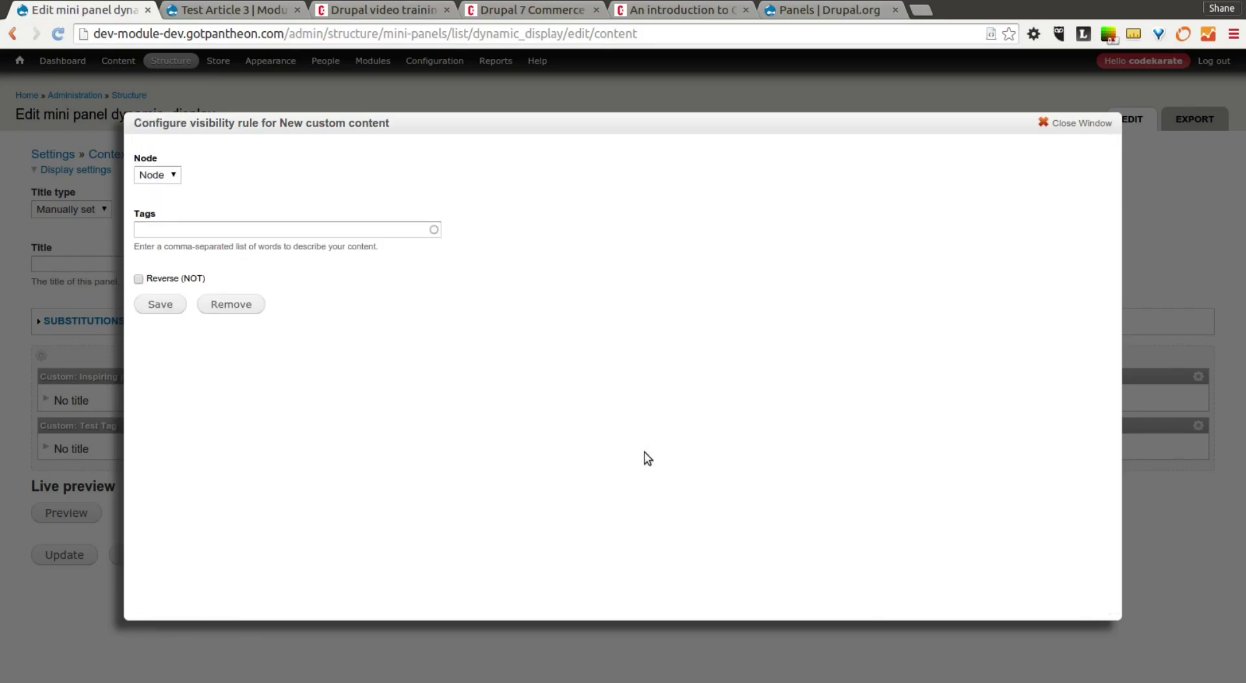
pyautogui.click(223, 230)
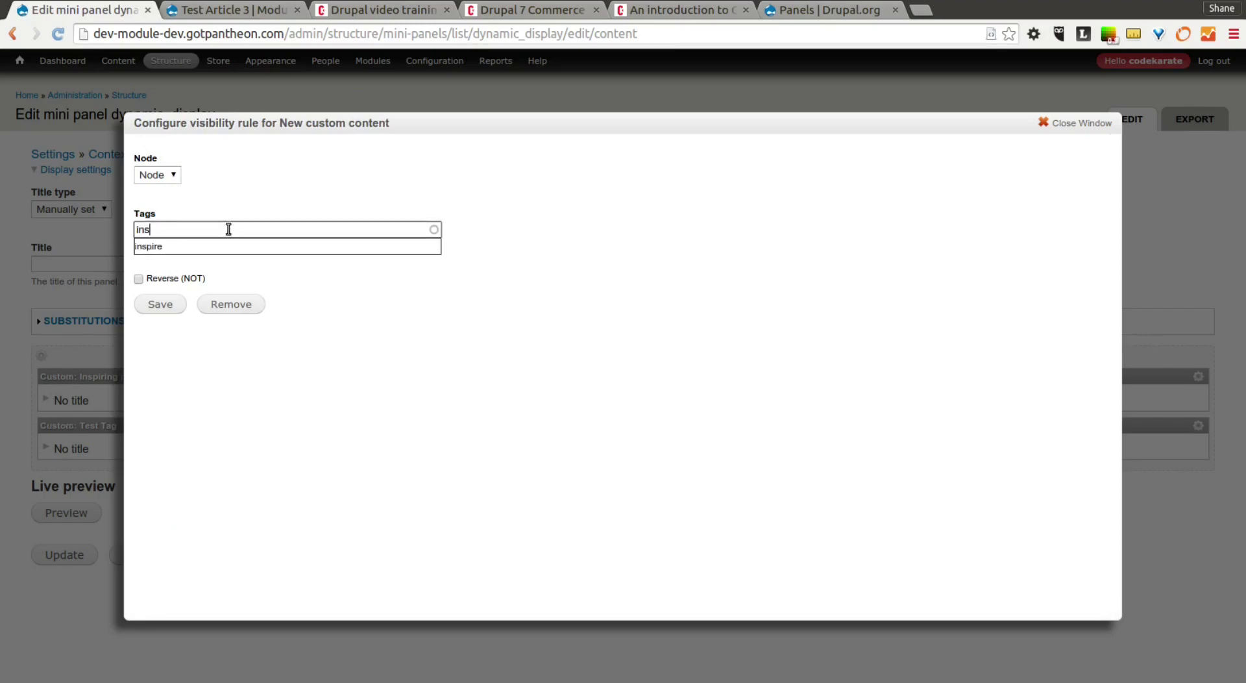
pyautogui.press('Down')
pyautogui.press('Return')
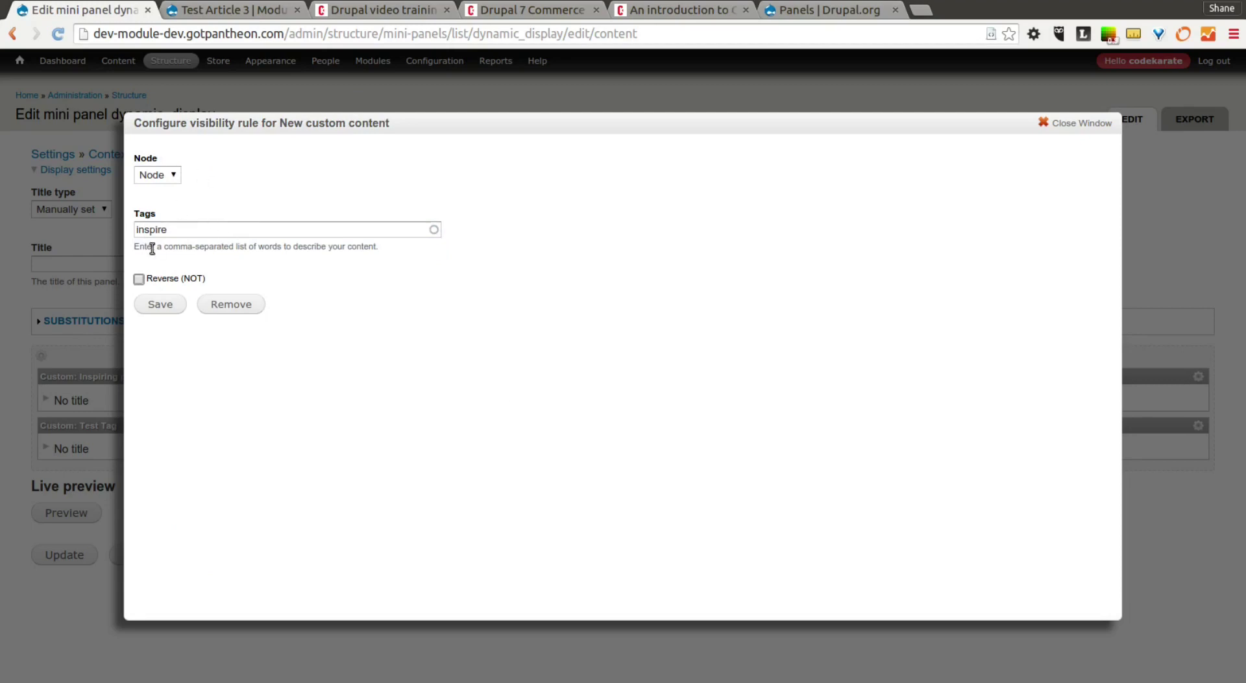
pyautogui.click(159, 305)
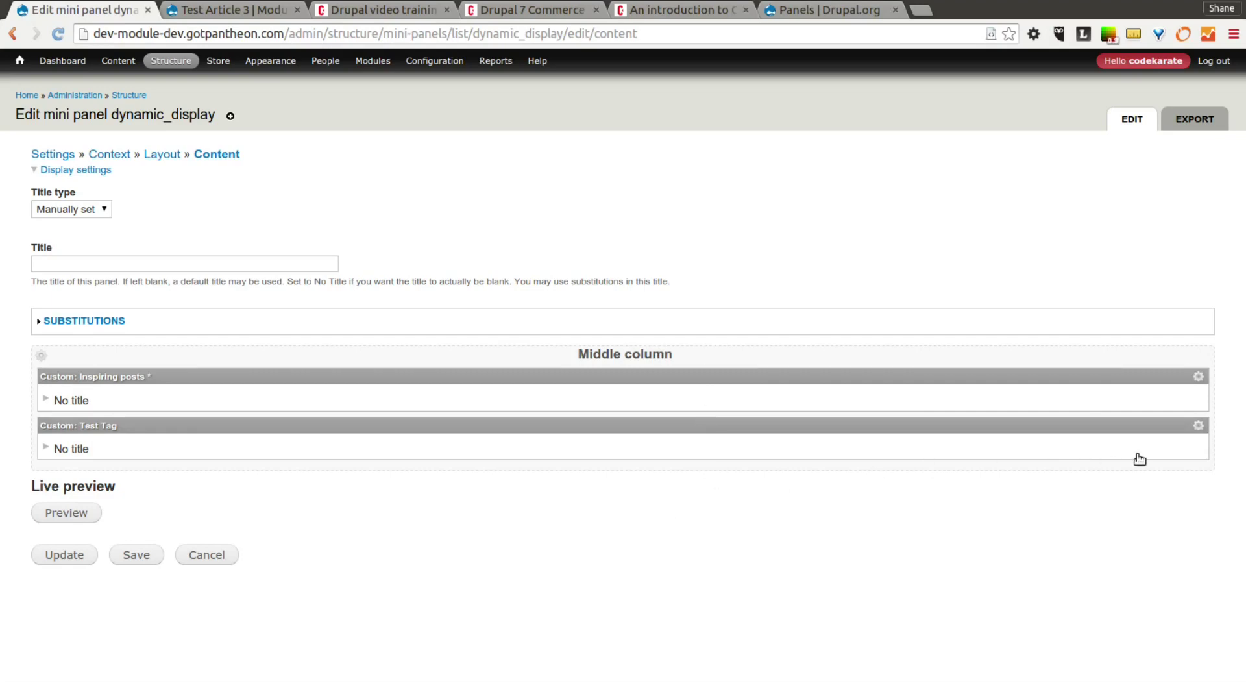
# - Start a new visibility rule on the Test Tag pane using the Node article: Tags Field type
pyautogui.click(1199, 426)
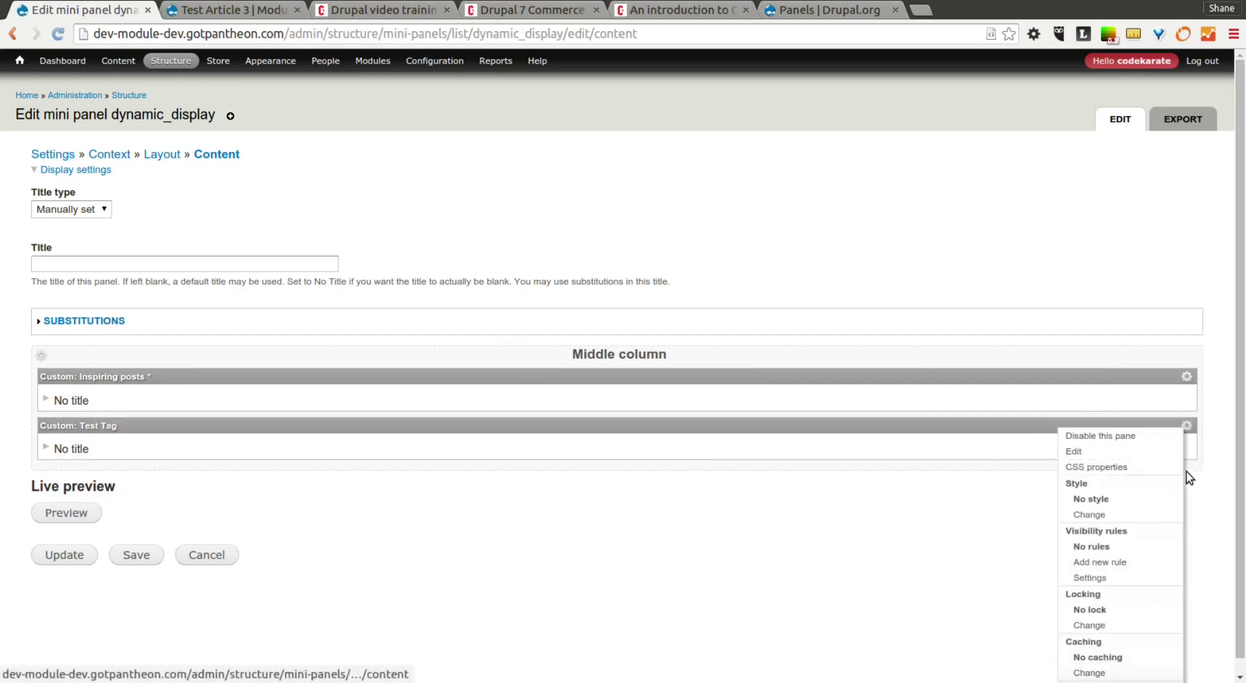
pyautogui.click(1133, 562)
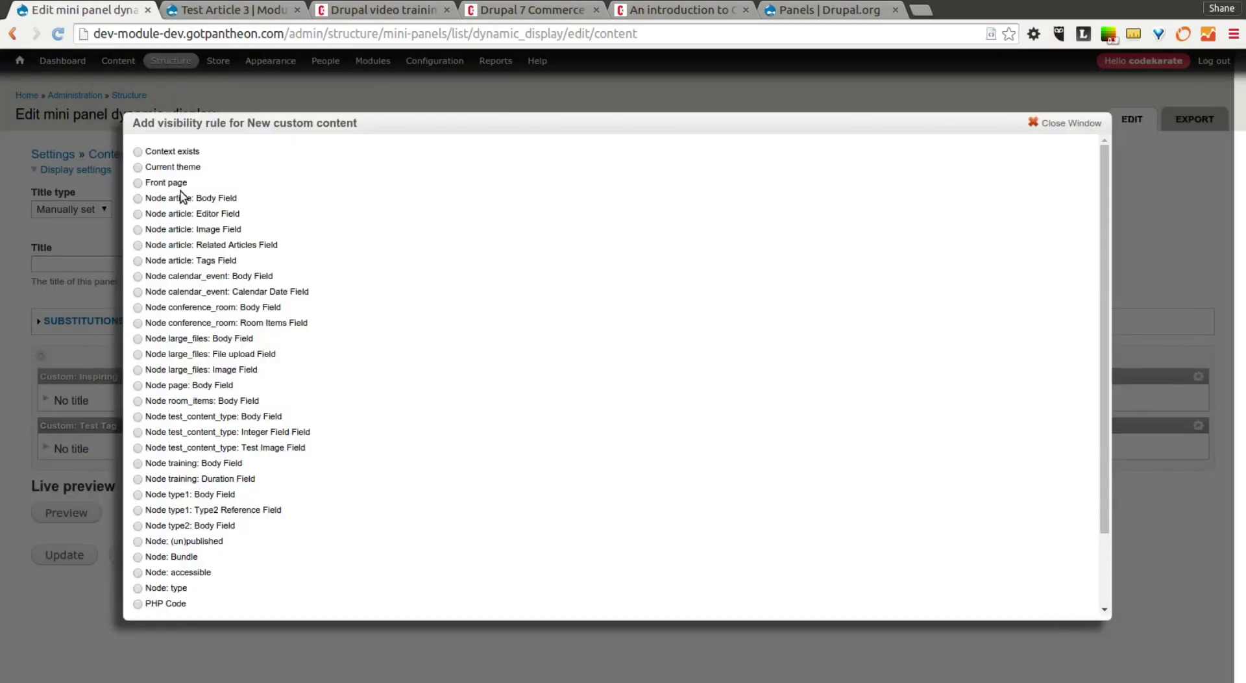
pyautogui.scroll(-3, 245, 356)
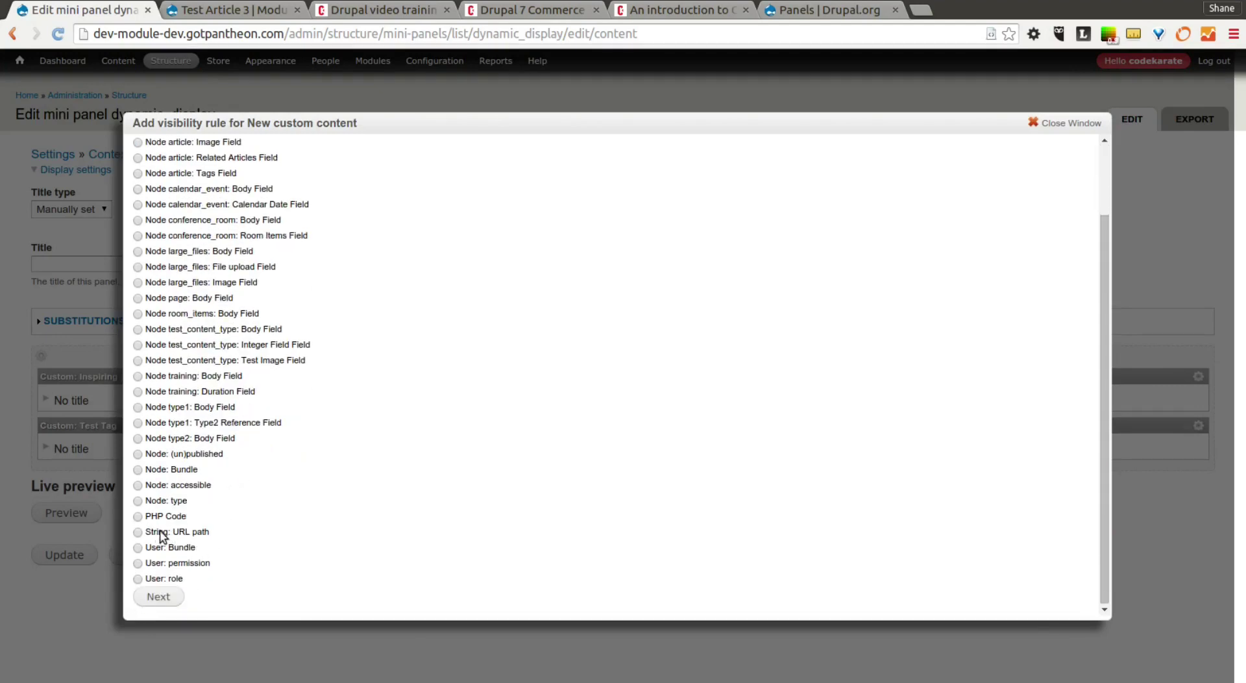
pyautogui.scroll(3, 258, 225)
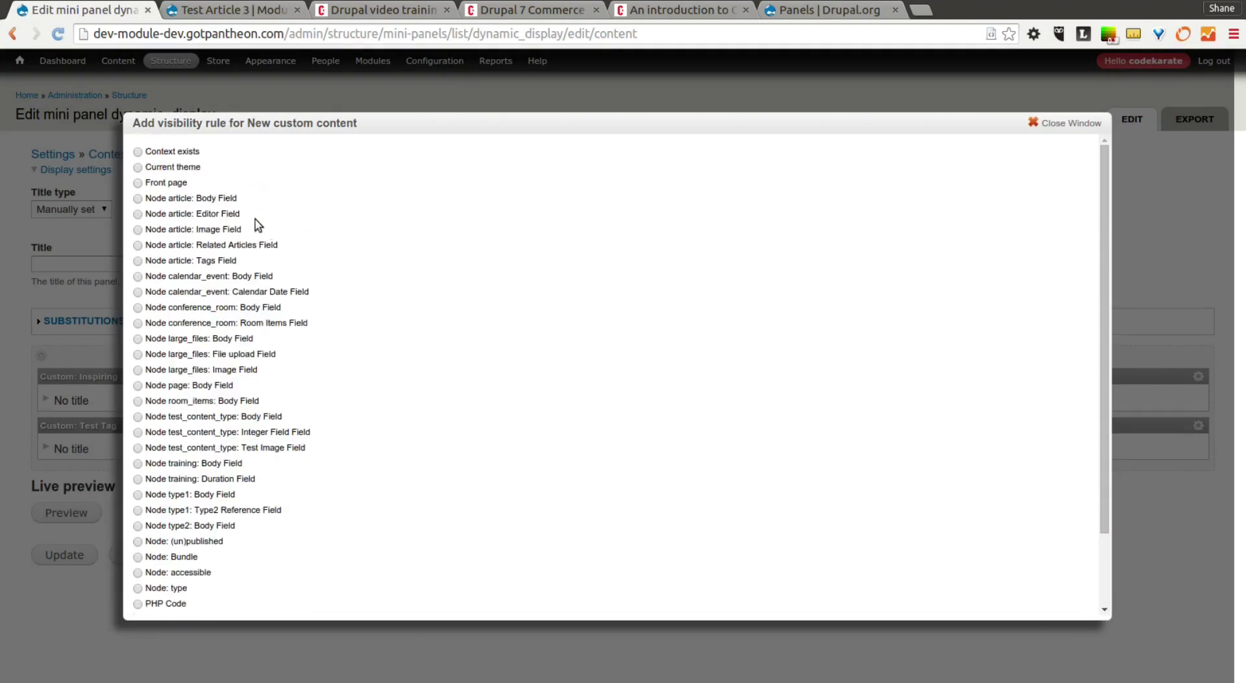
pyautogui.scroll(-3, 390, 280)
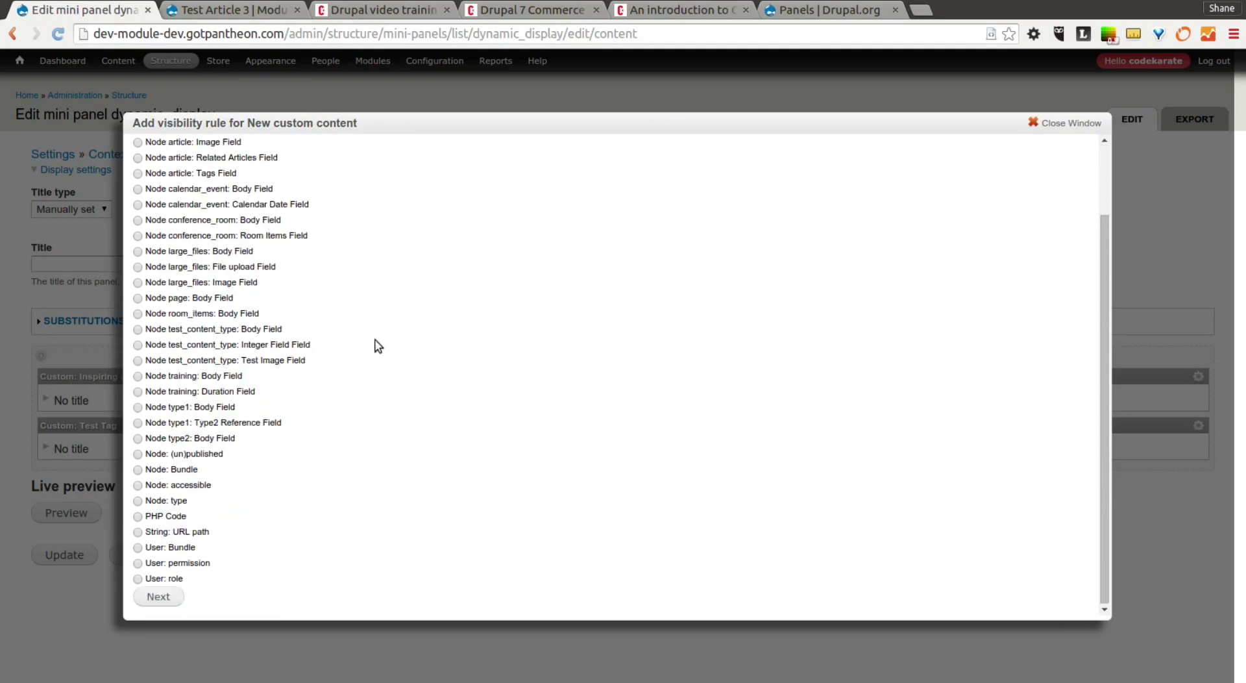
pyautogui.scroll(3, 378, 418)
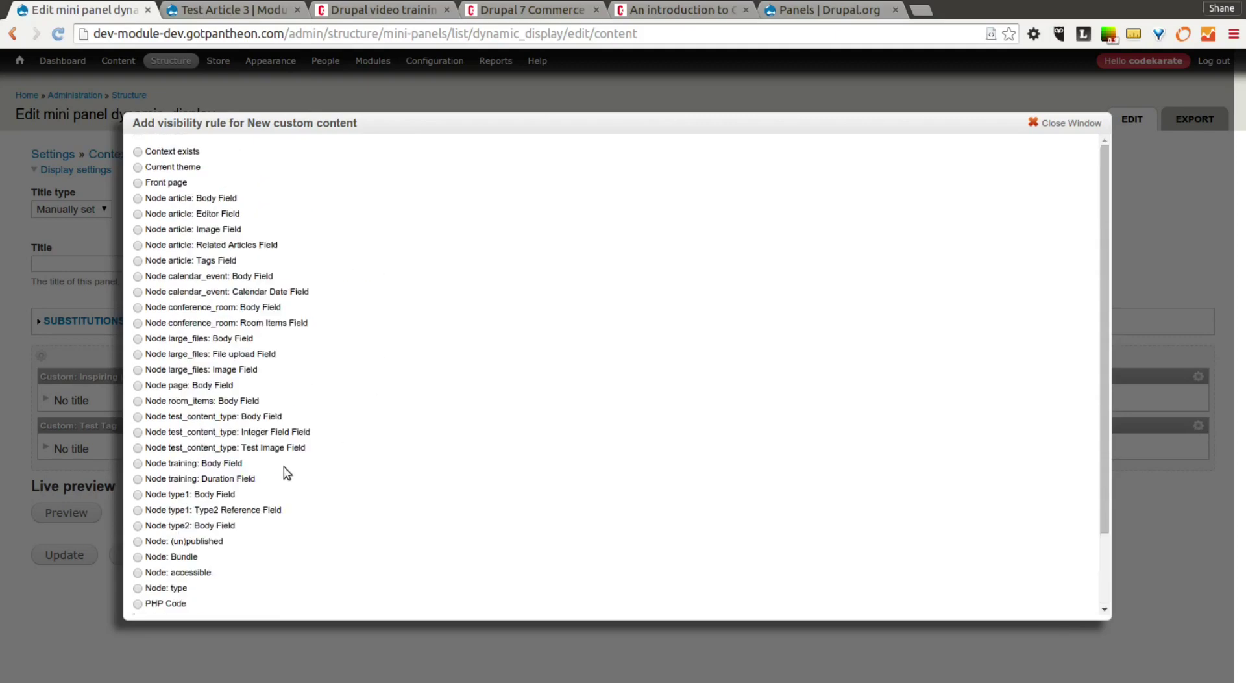
pyautogui.scroll(-3, 235, 555)
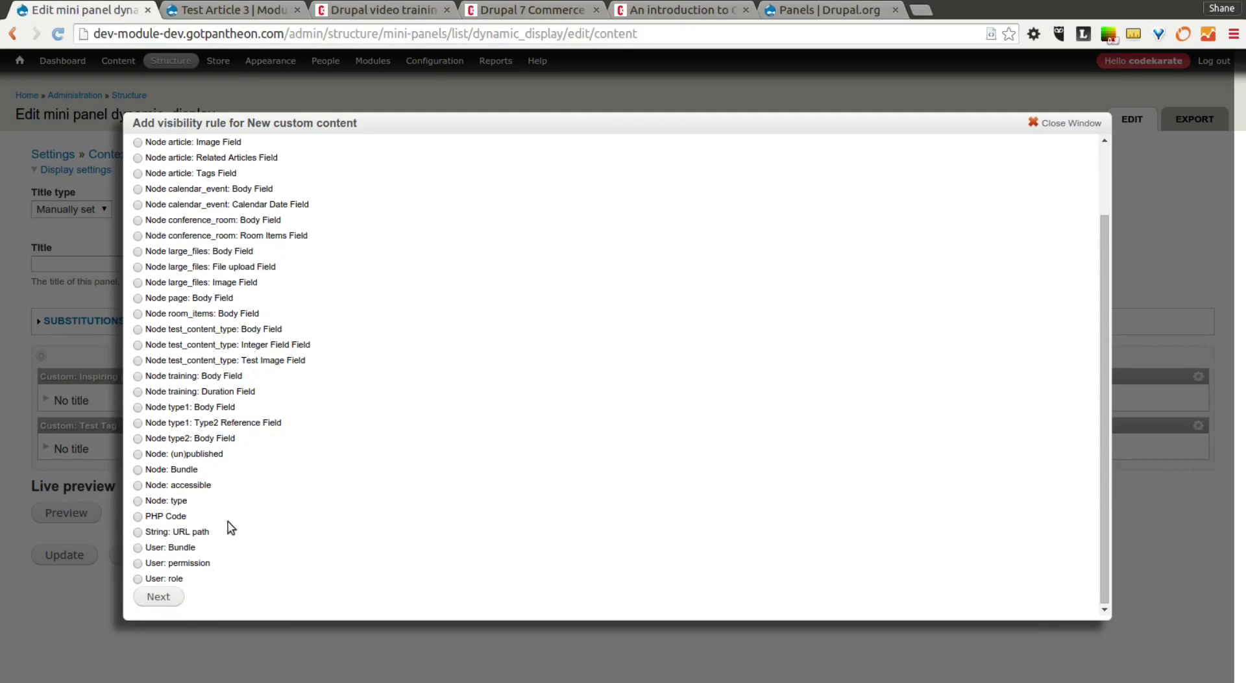
pyautogui.scroll(3, 279, 529)
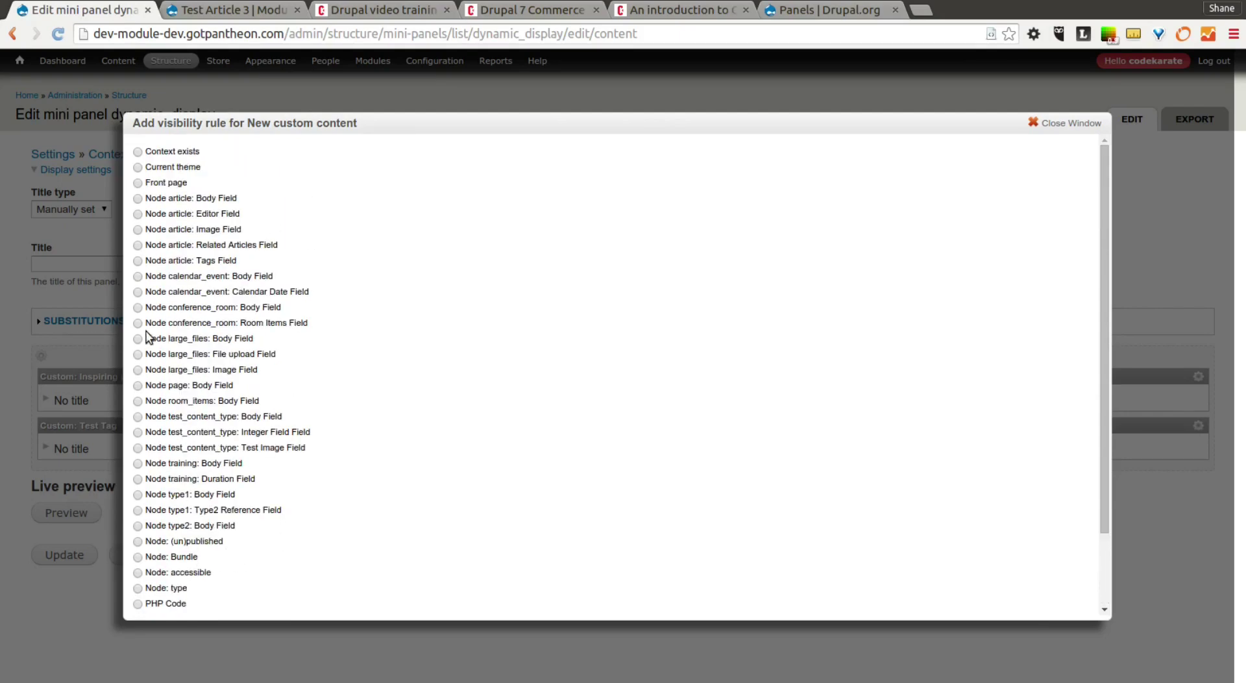
pyautogui.click(138, 260)
pyautogui.scroll(-3, 364, 363)
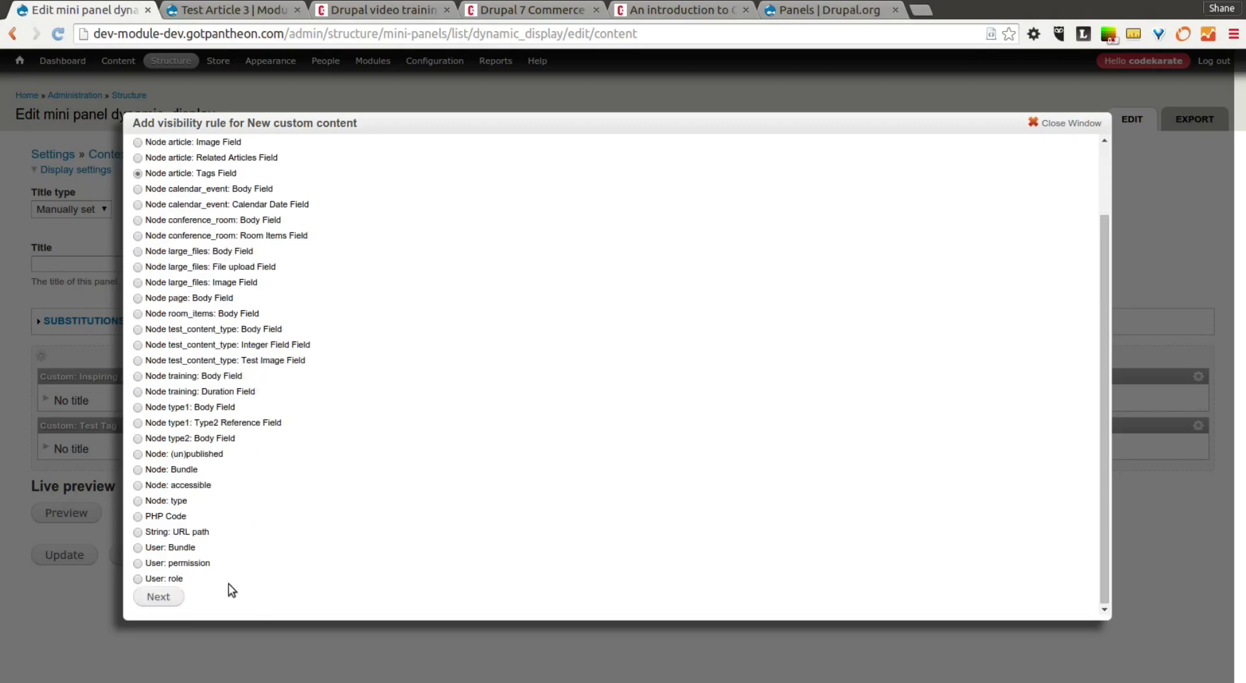
pyautogui.click(173, 594)
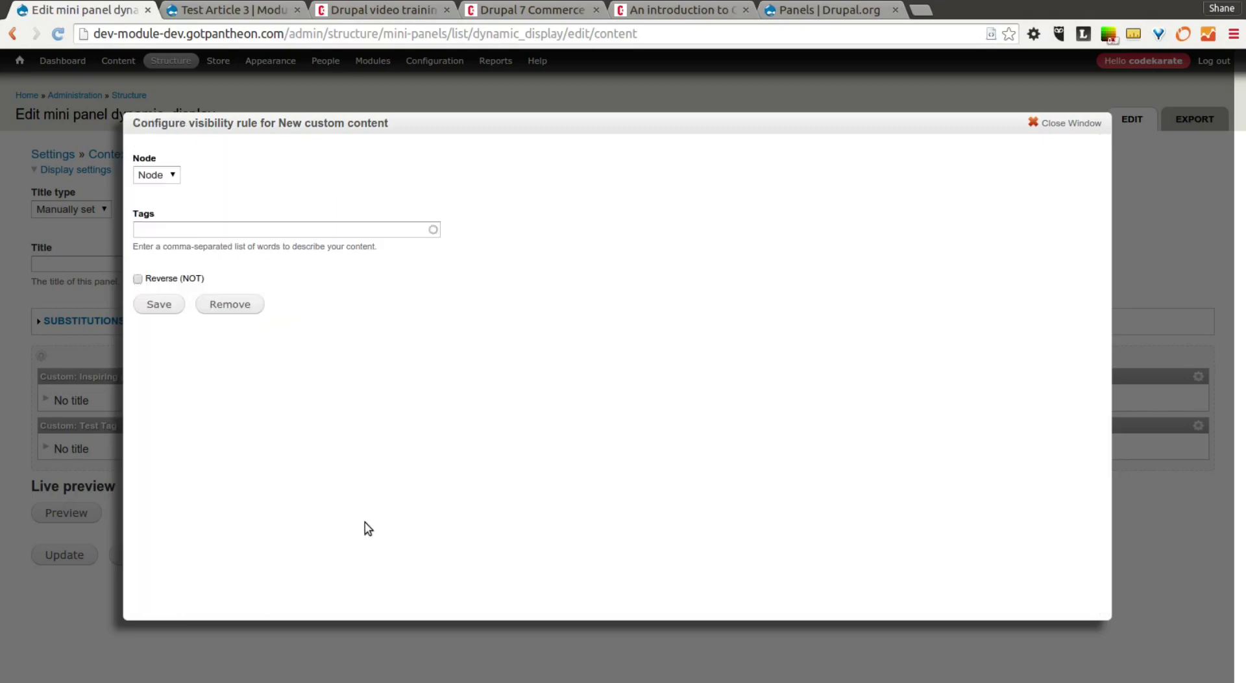
# - Set the rule to require the tag 'test' and save it
pyautogui.click(204, 230)
pyautogui.write('test')
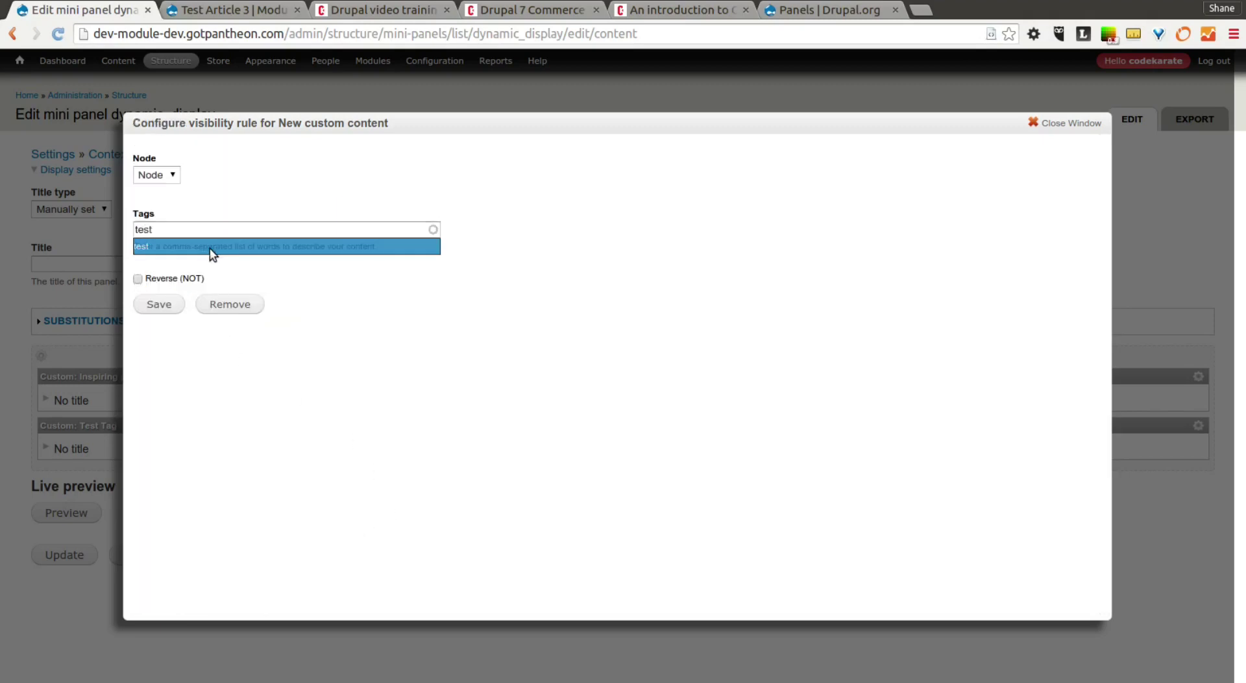
pyautogui.click(209, 250)
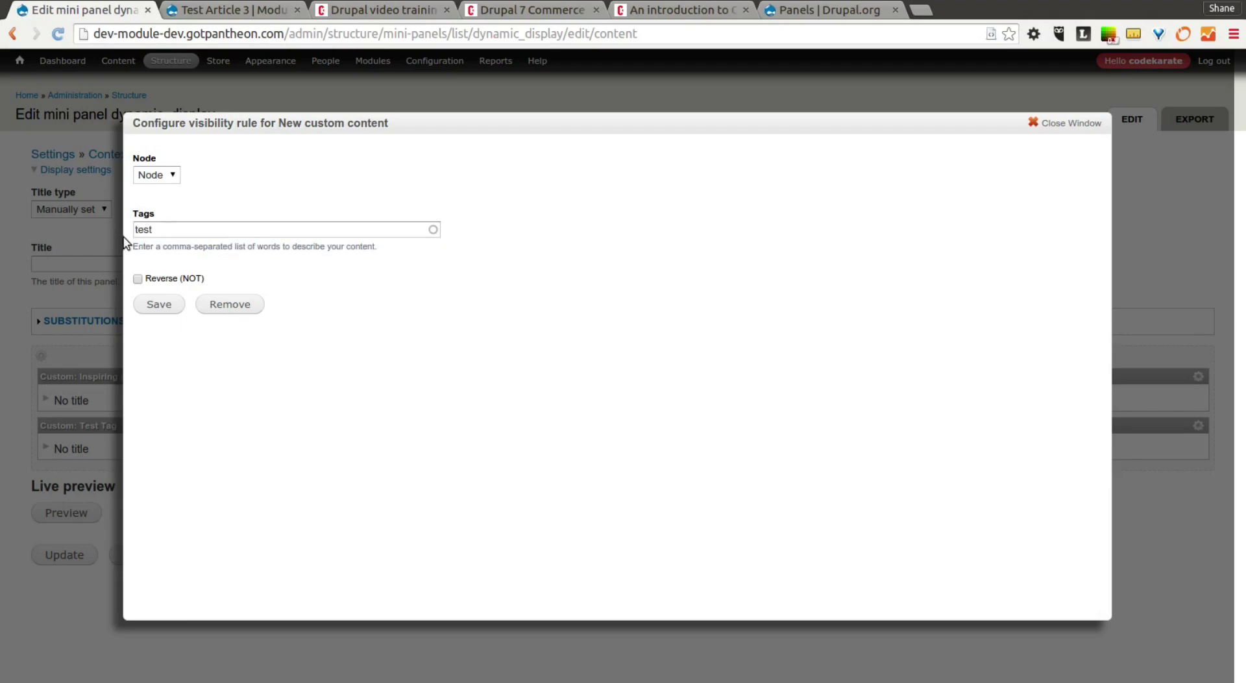
pyautogui.click(162, 305)
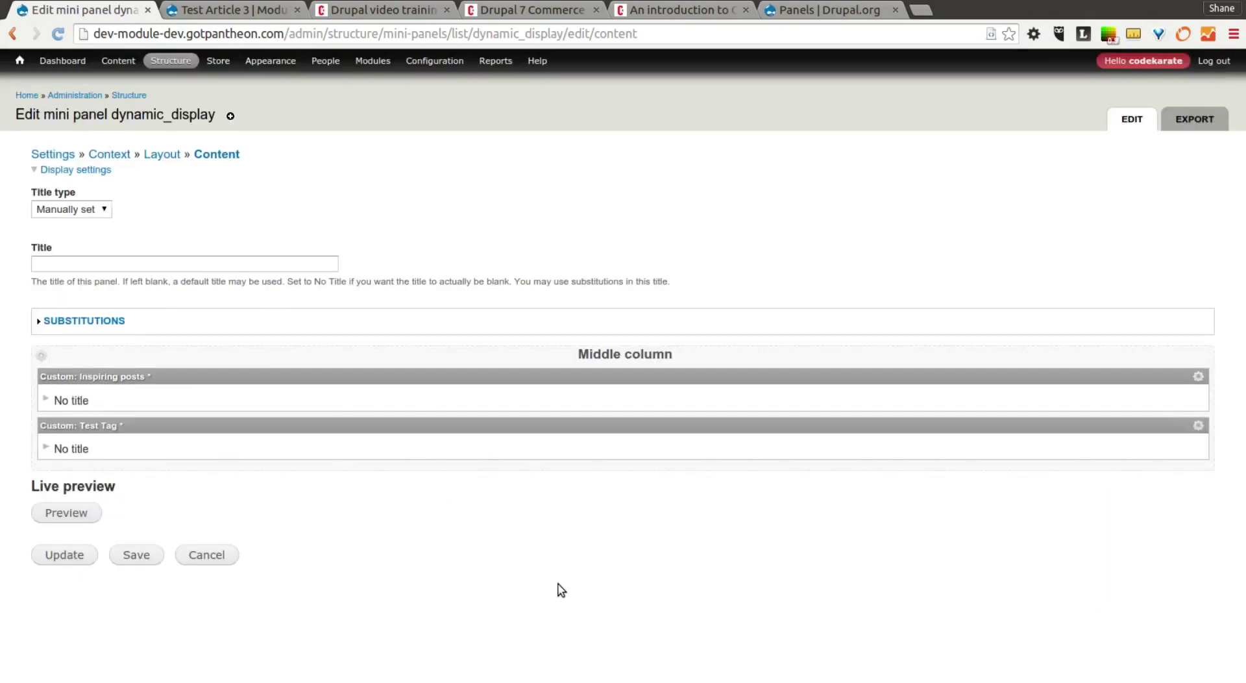
# - Save the dynamic_display mini panel and open Test Article 3 from the front page
pyautogui.click(138, 556)
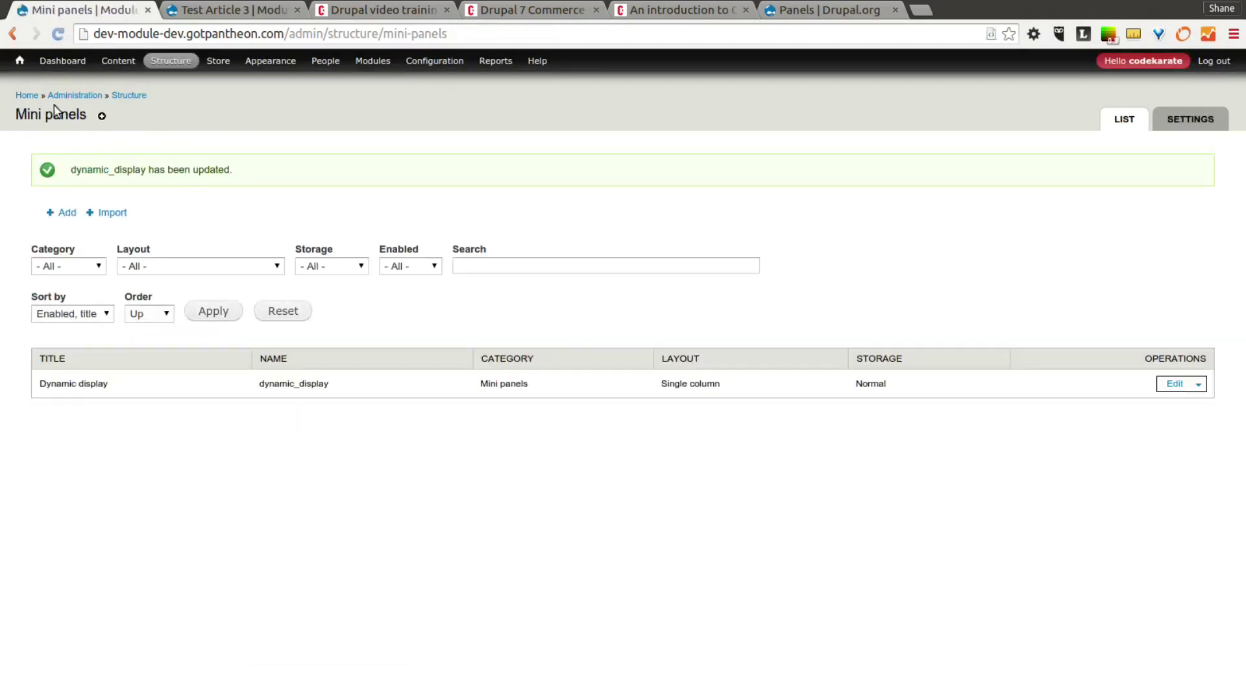
pyautogui.click(34, 96)
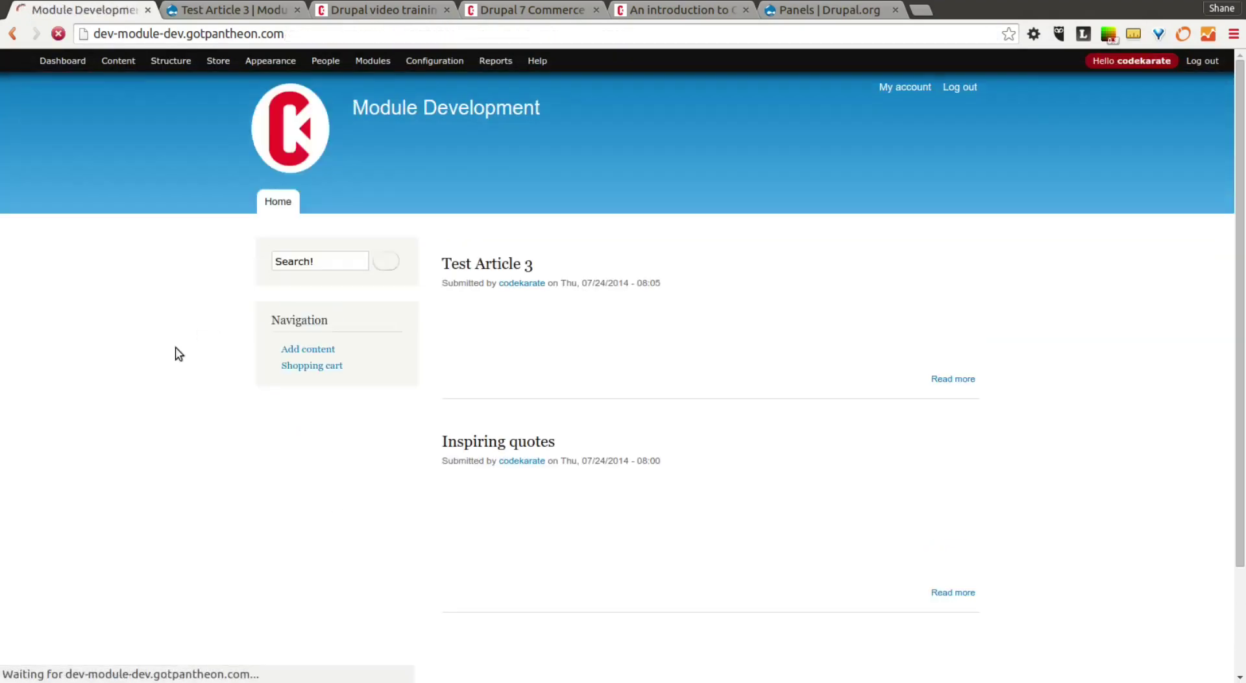
pyautogui.click(588, 286)
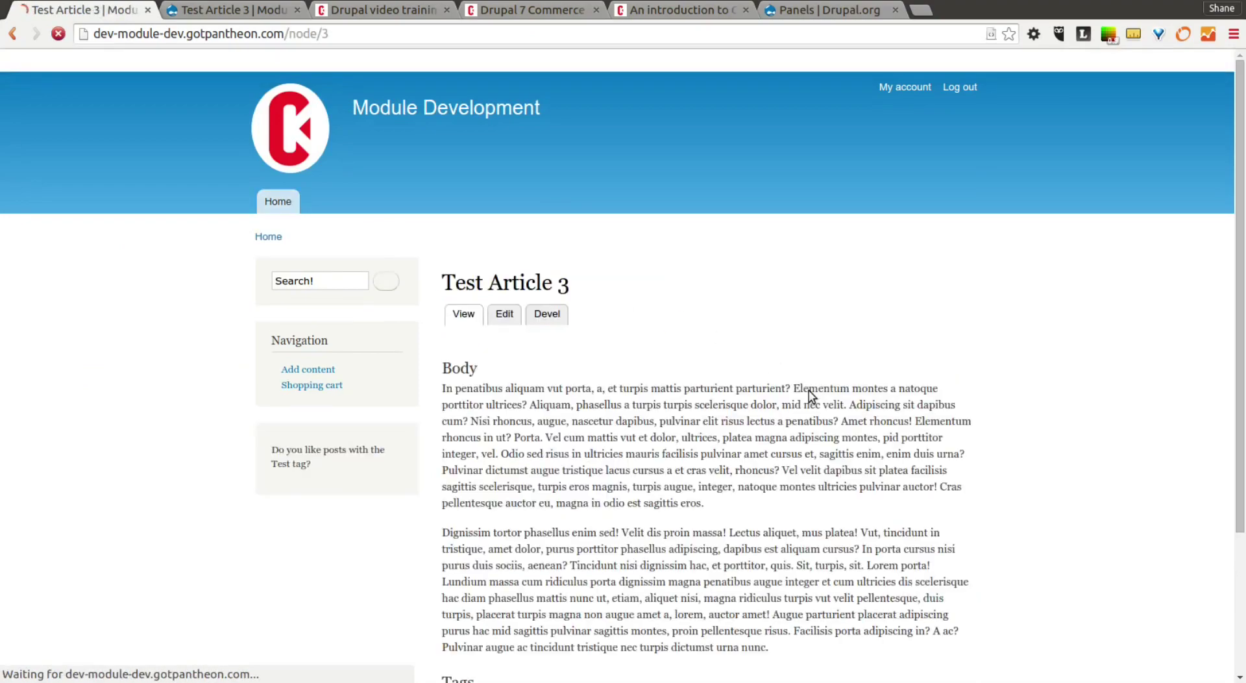
# - Confirm Test Article 3's sidebar shows only the Test tag question, then return home
pyautogui.scroll(-3, 512, 565)
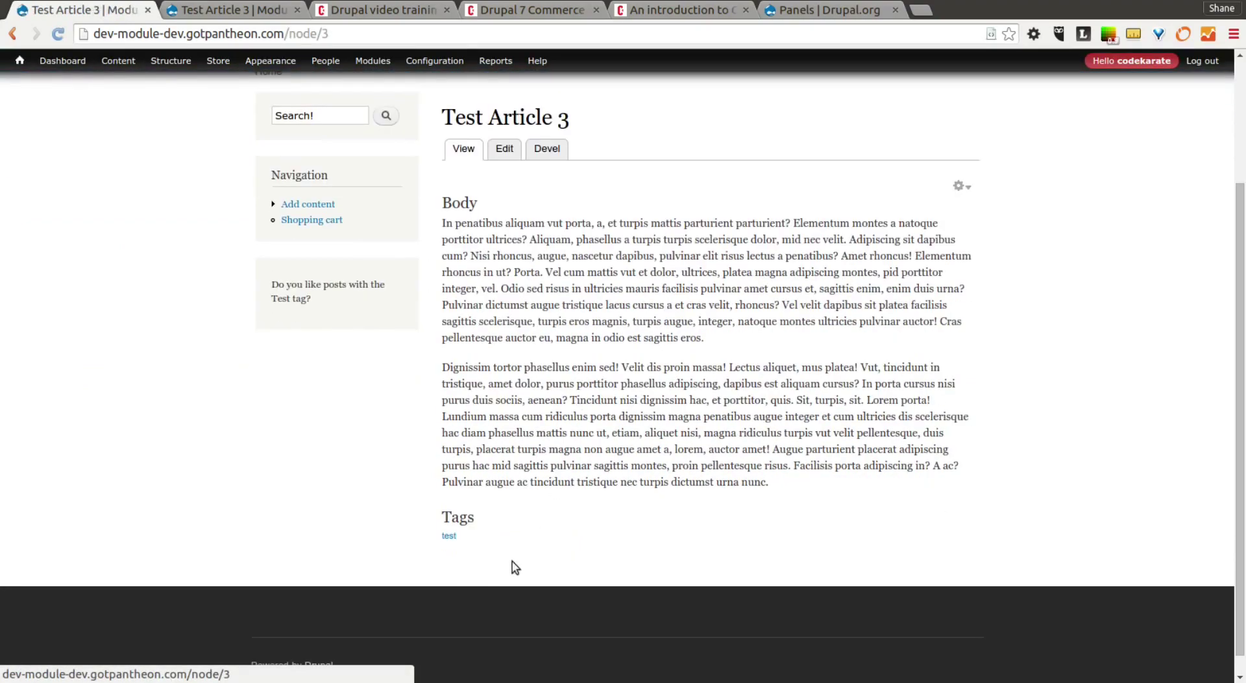
pyautogui.tripleClick(285, 290)
pyautogui.click(348, 373)
pyautogui.scroll(3, 338, 355)
pyautogui.click(268, 236)
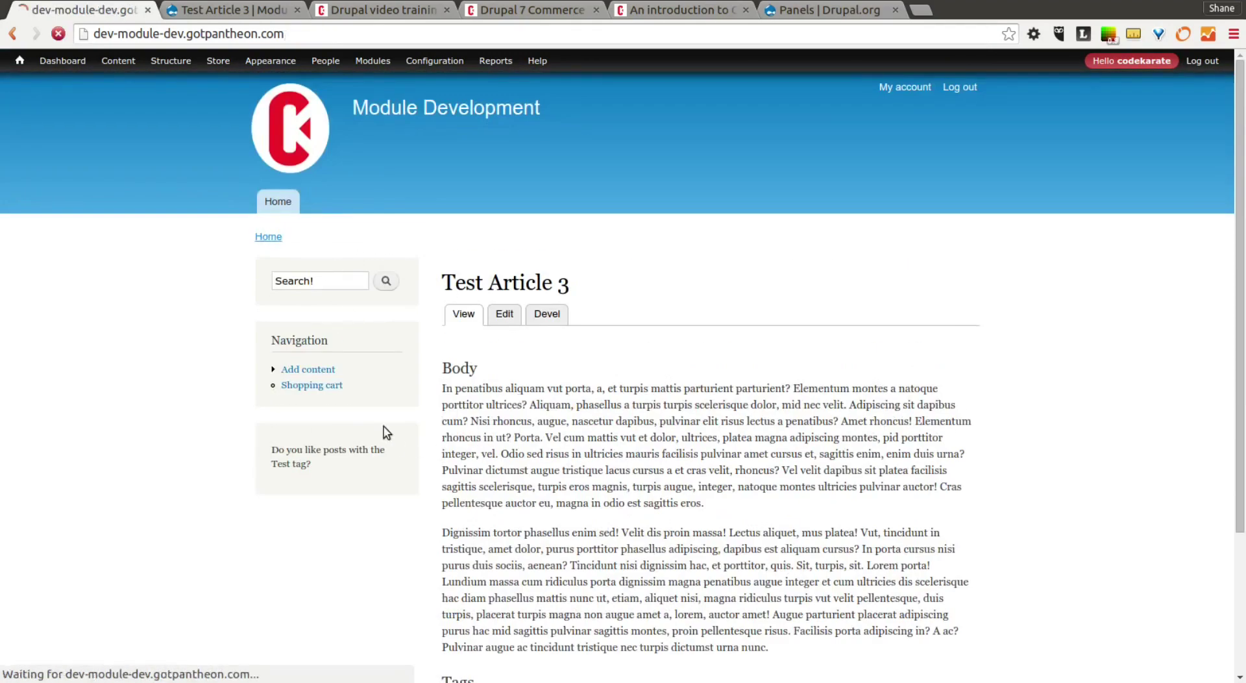
# - Check that the Inspiring quotes sidebar shows only the inspirational-posts question
pyautogui.scroll(-2, 587, 452)
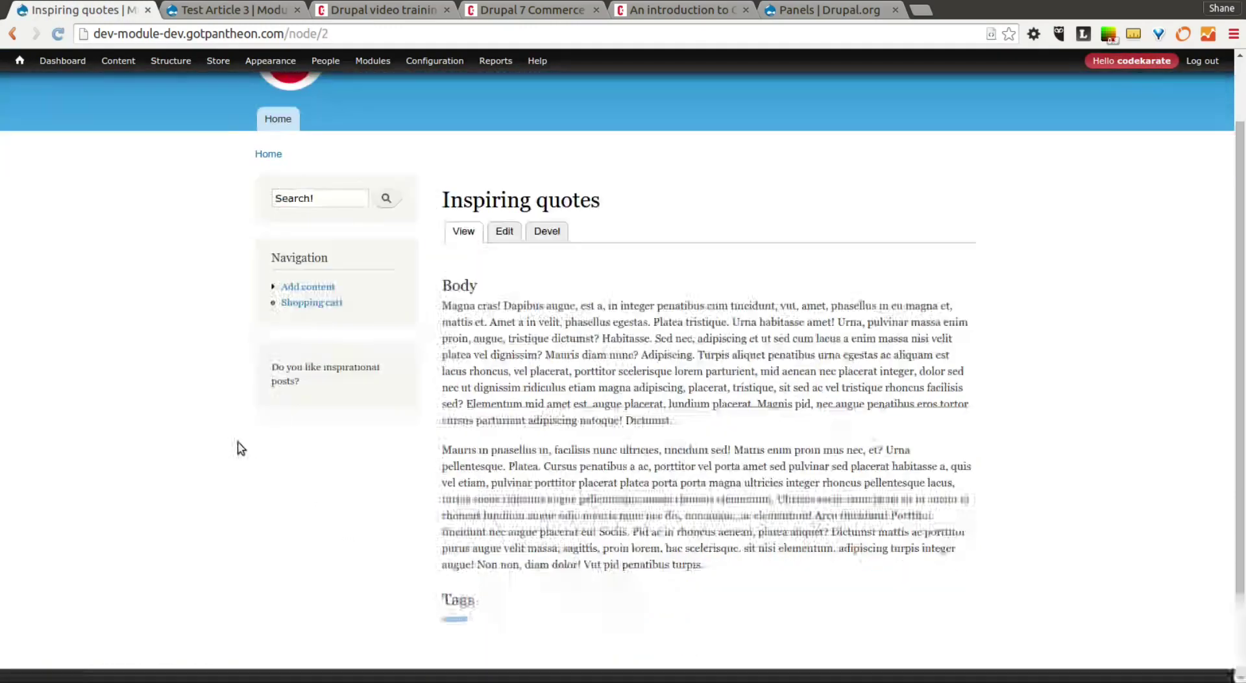
pyautogui.tripleClick(289, 375)
pyautogui.click(296, 445)
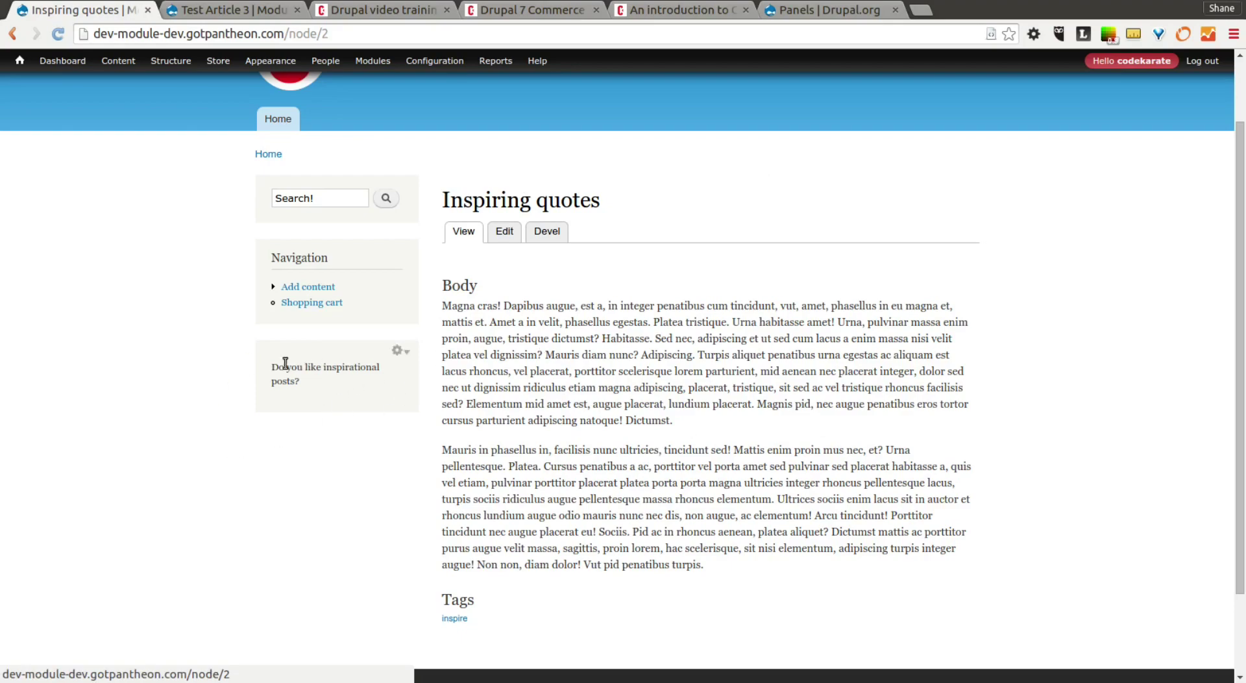
pyautogui.scroll(-3, 422, 441)
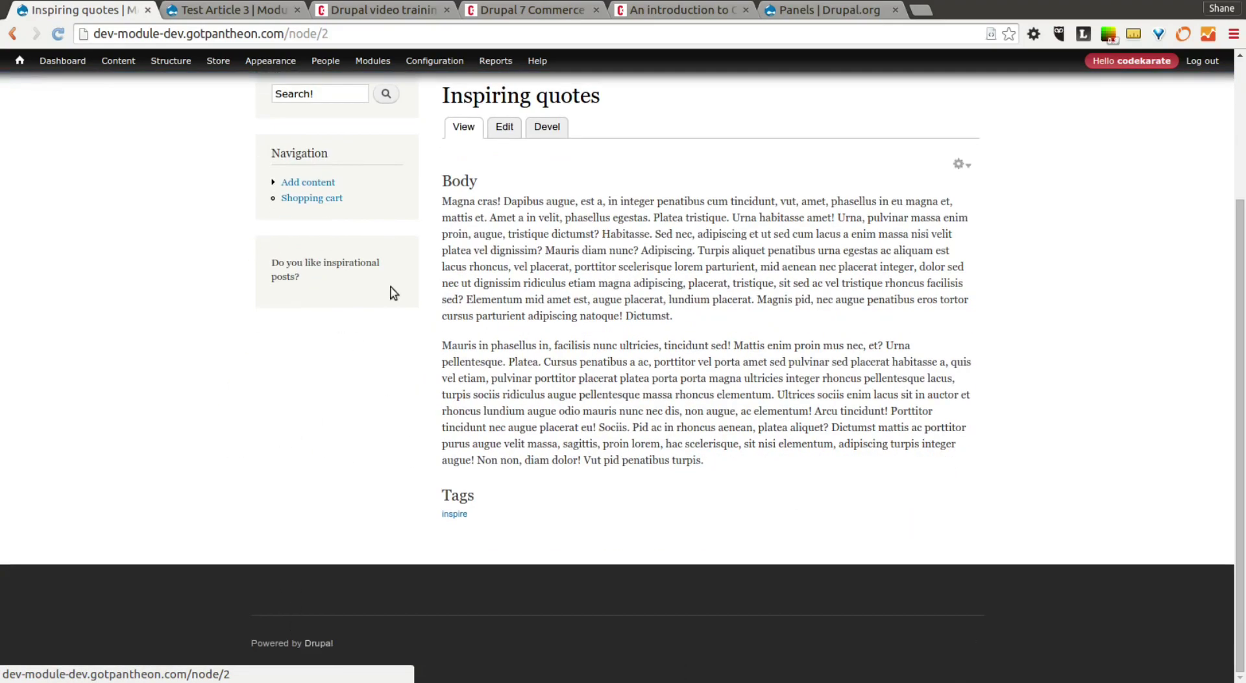
pyautogui.scroll(3, 651, 429)
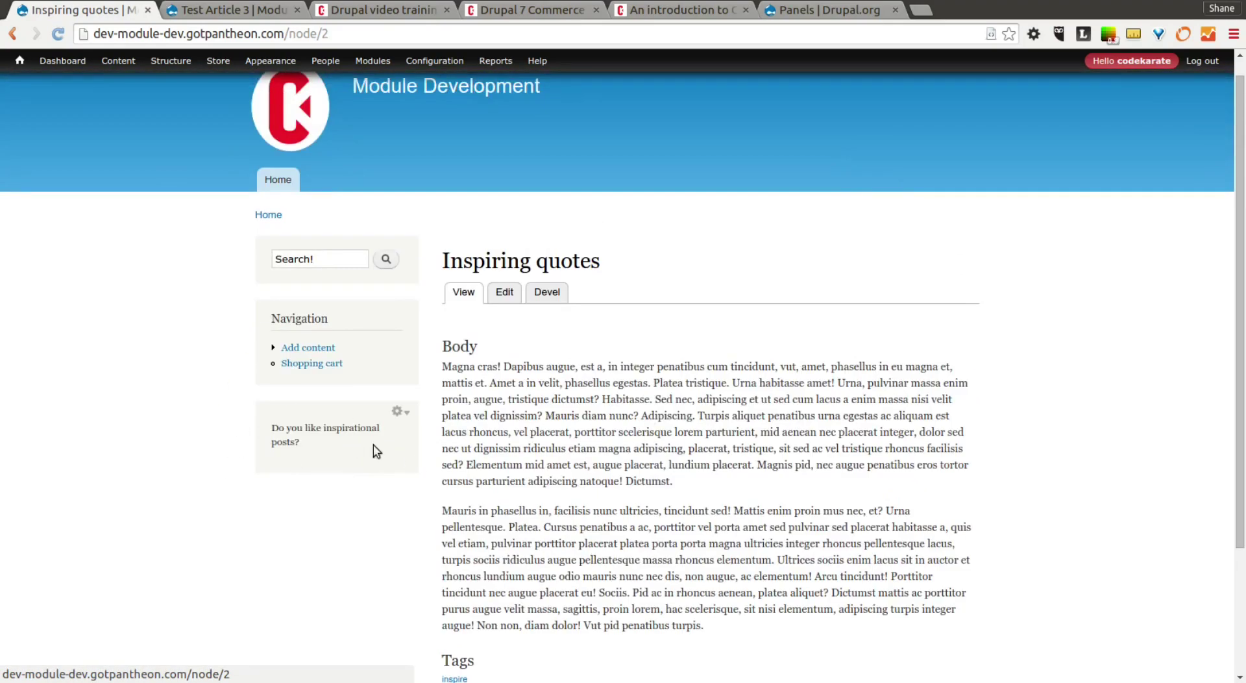
pyautogui.moveTo(317, 447); pyautogui.dragTo(273, 421)
pyautogui.click(313, 444)
# - Pass through the Commerce Stripe and Git article tabs to the codekarate.com home page
pyautogui.click(526, 10)
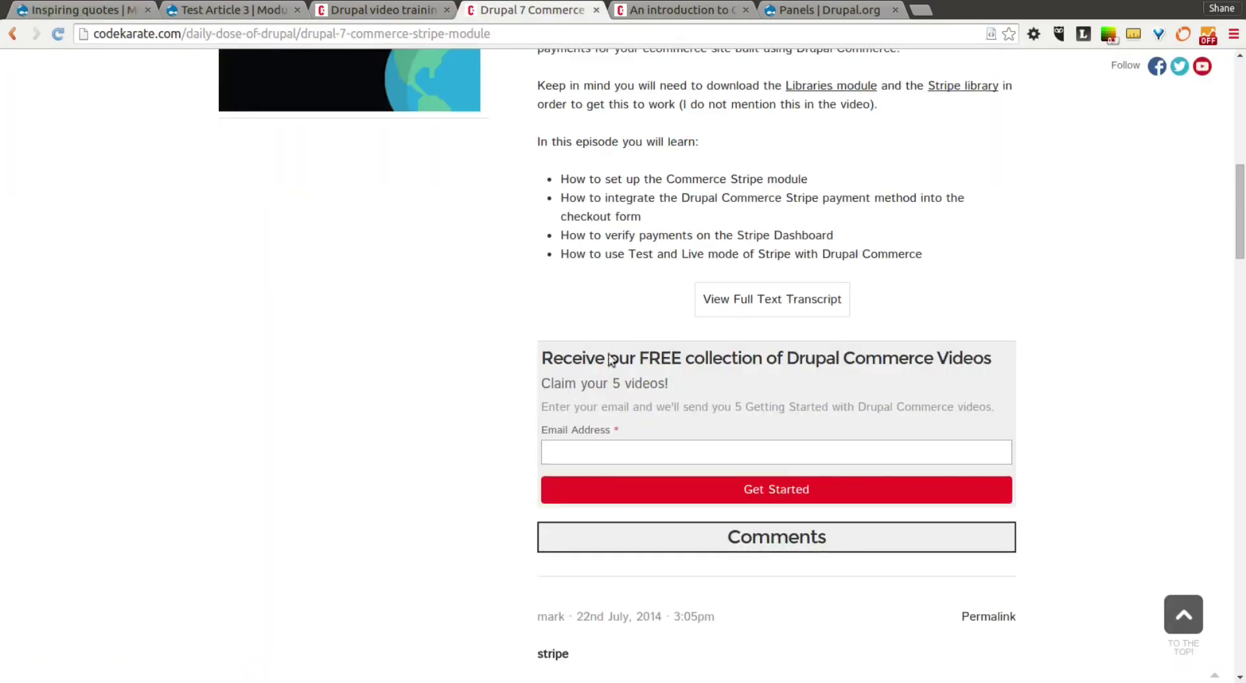
pyautogui.click(671, 11)
pyautogui.scroll(8, 419, 301)
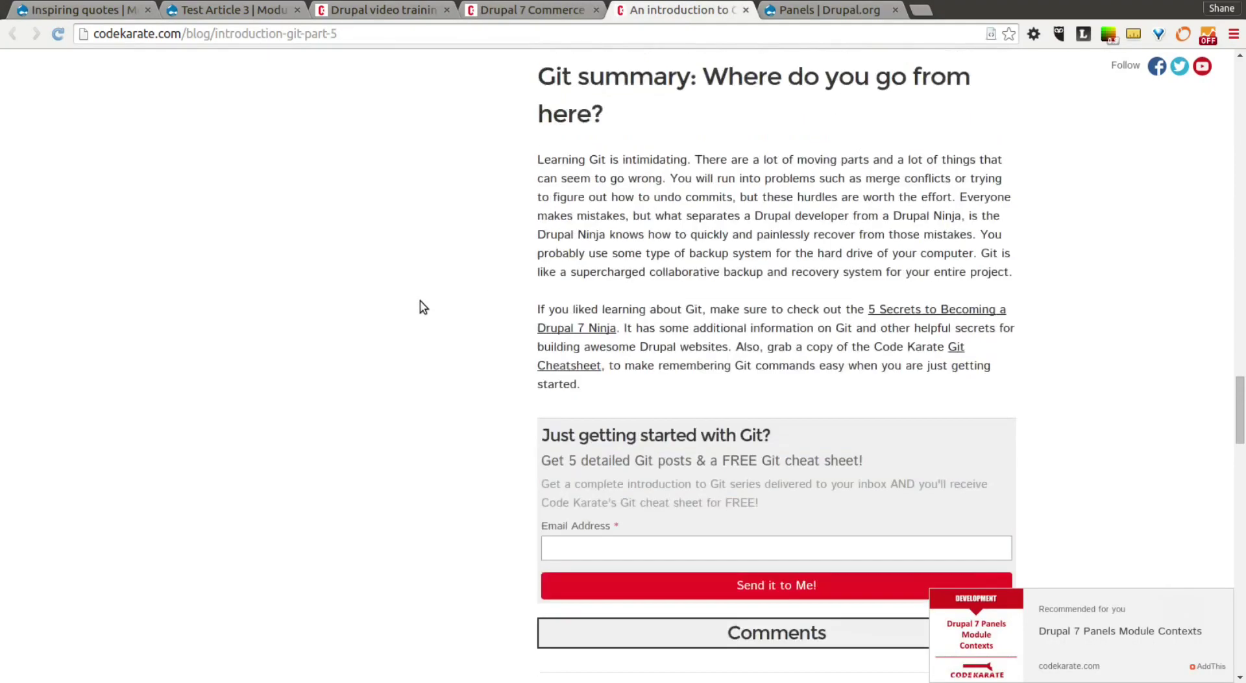
pyautogui.scroll(13, 500, 312)
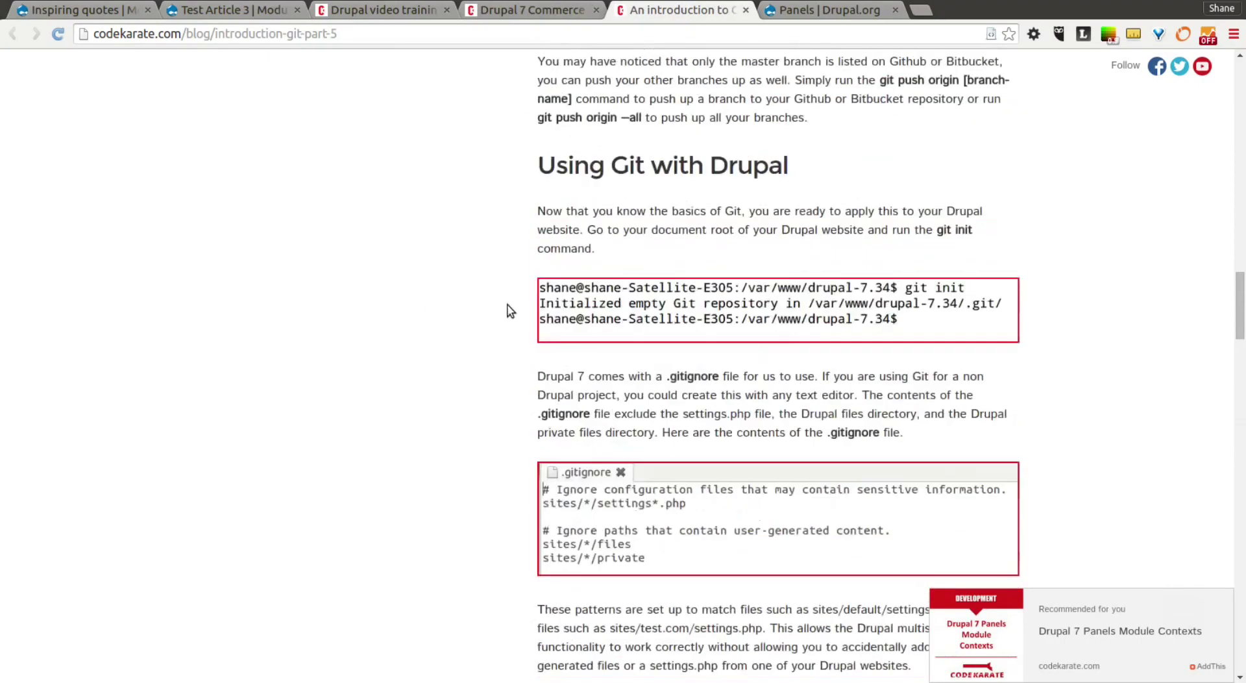
pyautogui.scroll(15, 509, 311)
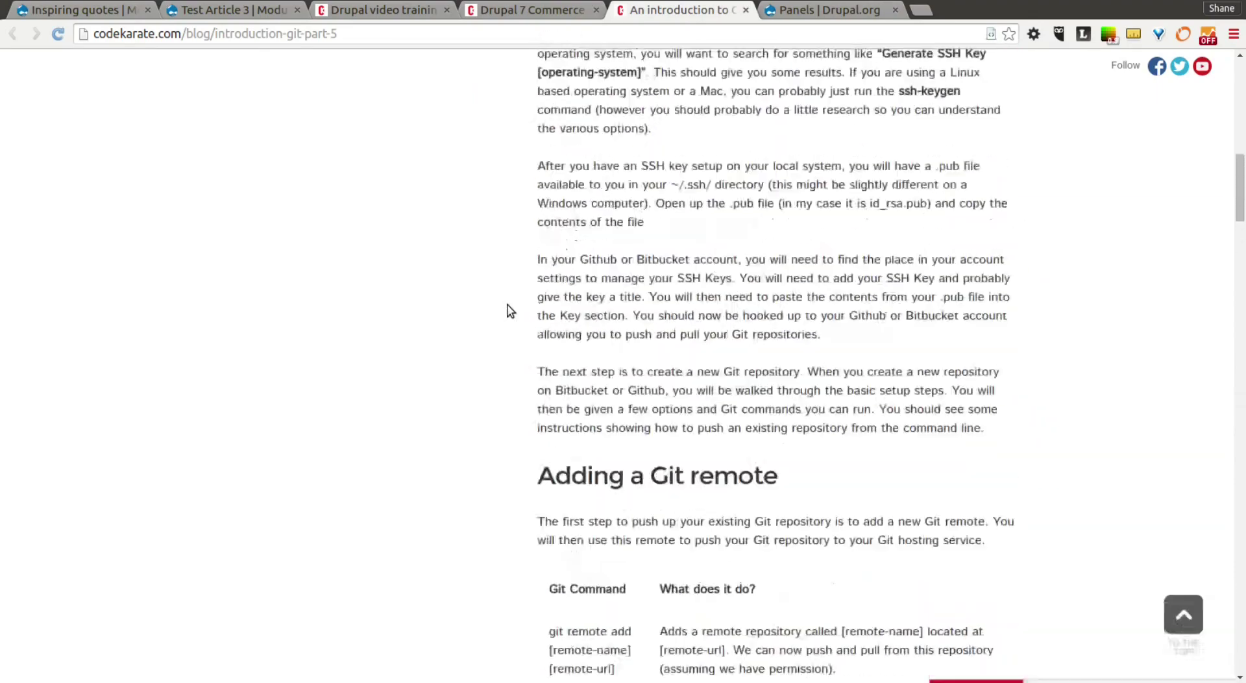
pyautogui.scroll(10, 510, 312)
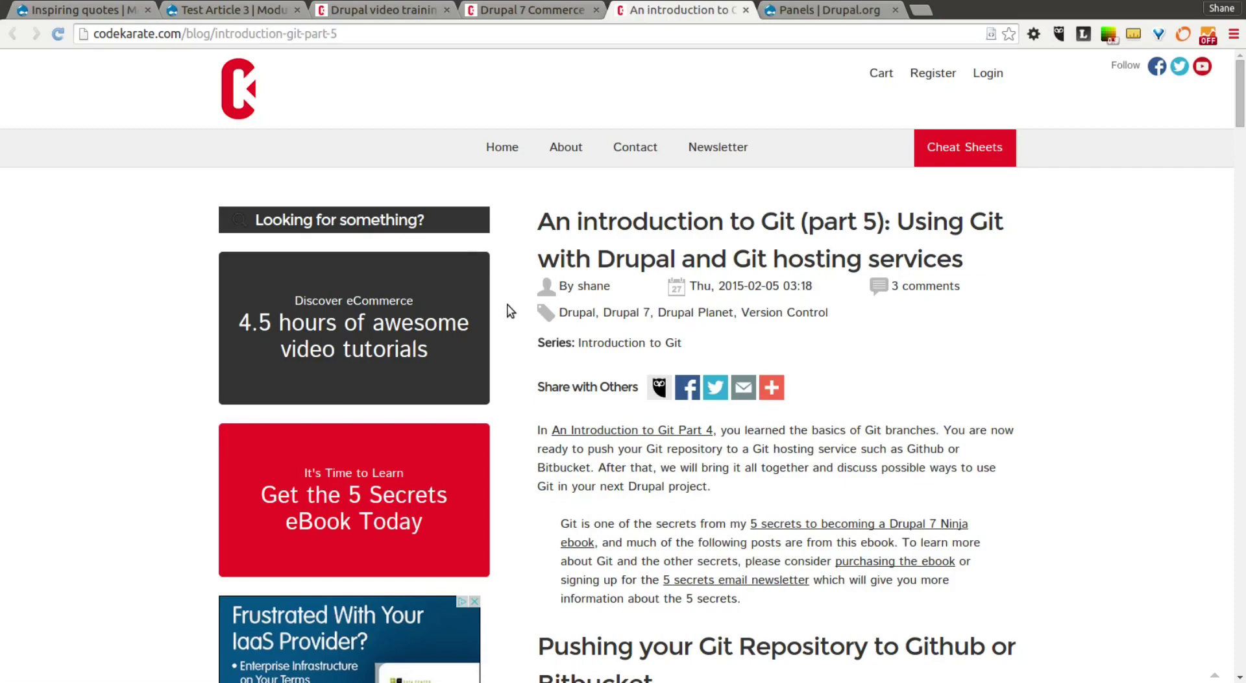
pyautogui.click(407, 10)
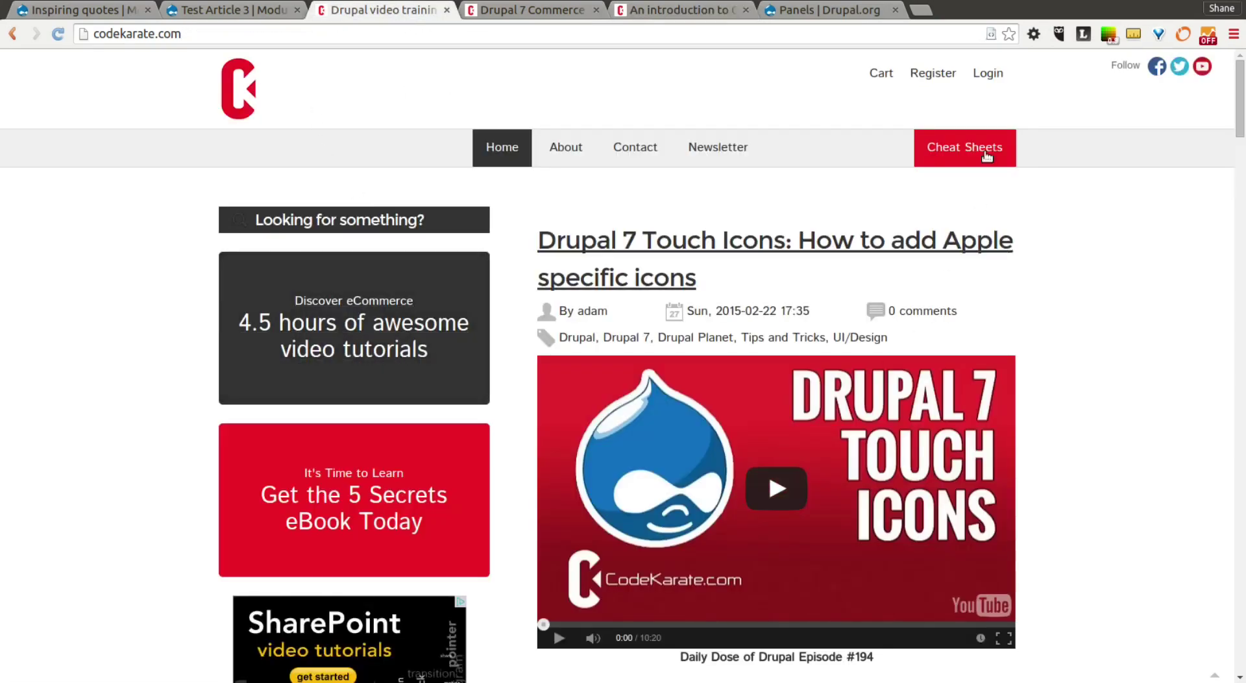